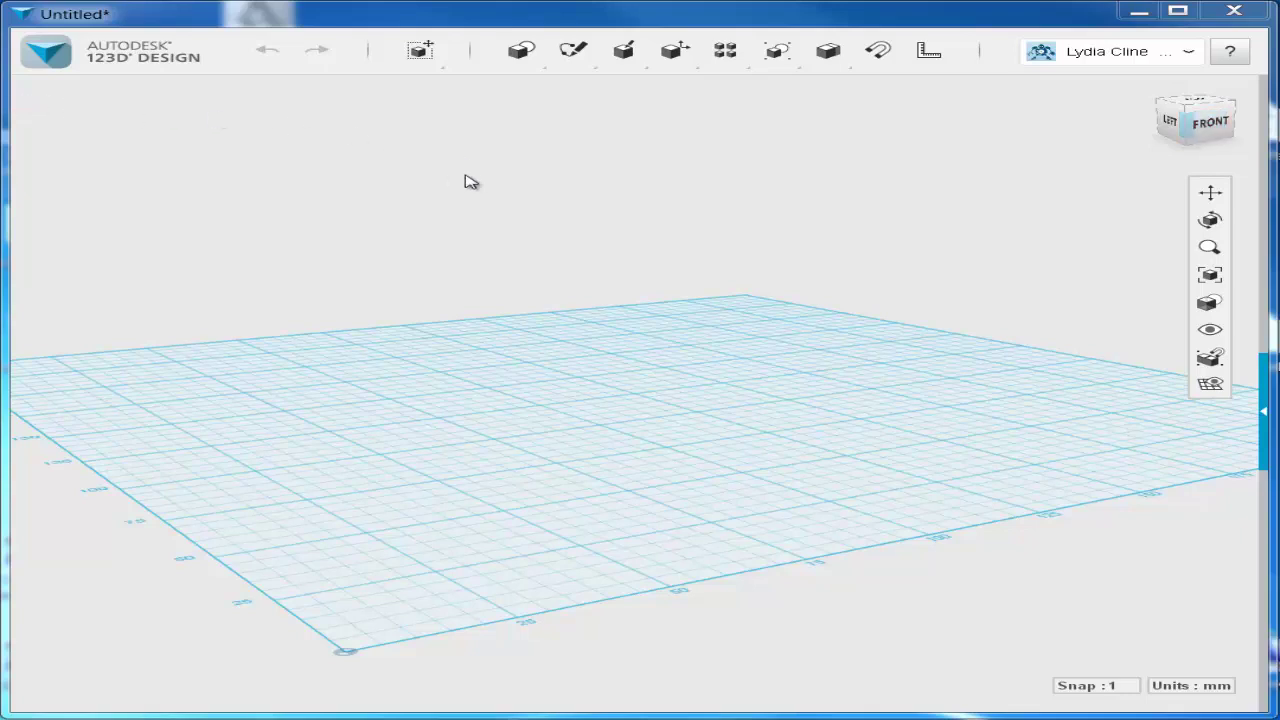
Step: Place a circle primitive with a 10 mm radius near the middle of the grid
{"action": "mouse_move", "coordinate": [522, 55]}
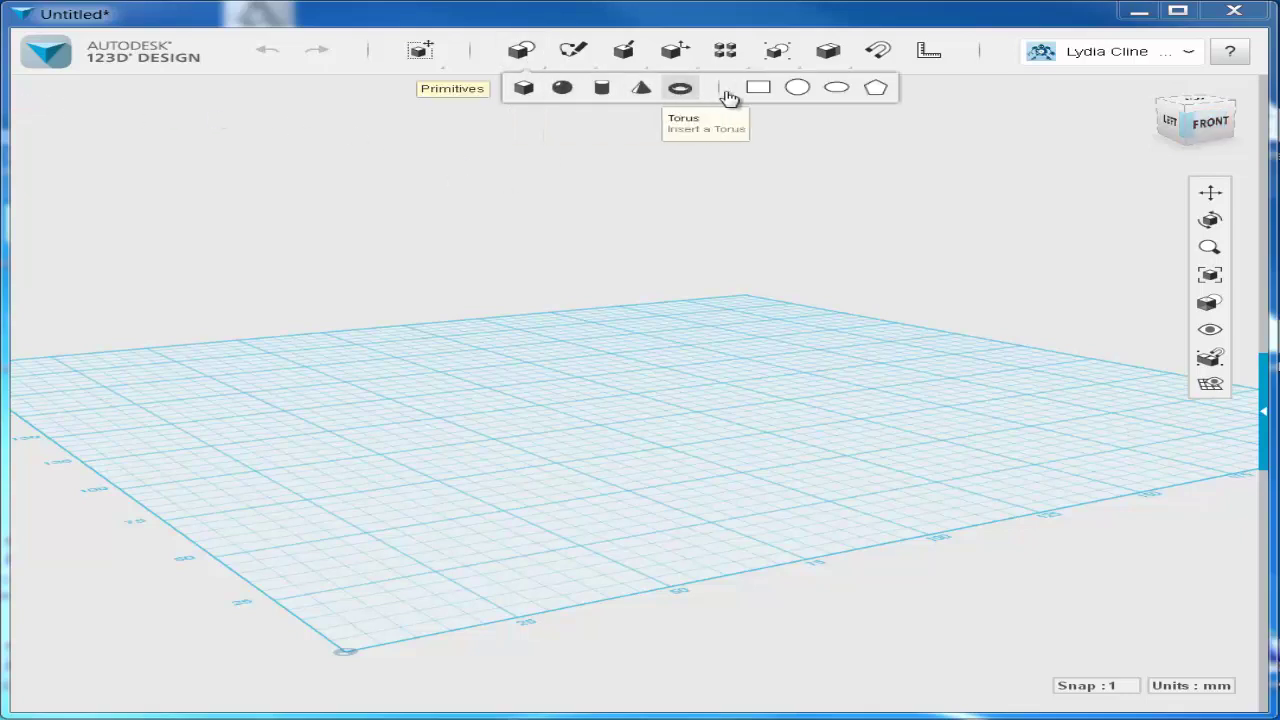
{"action": "left_click", "coordinate": [797, 88]}
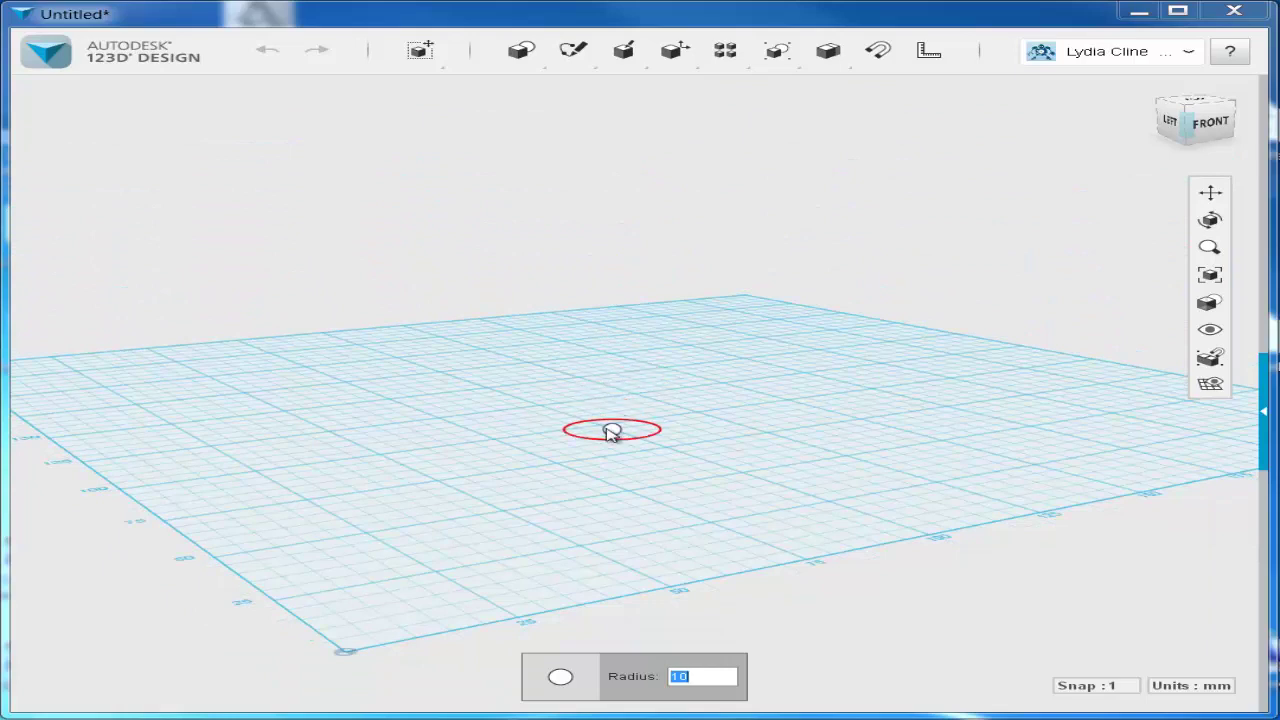
{"action": "left_click", "coordinate": [611, 430]}
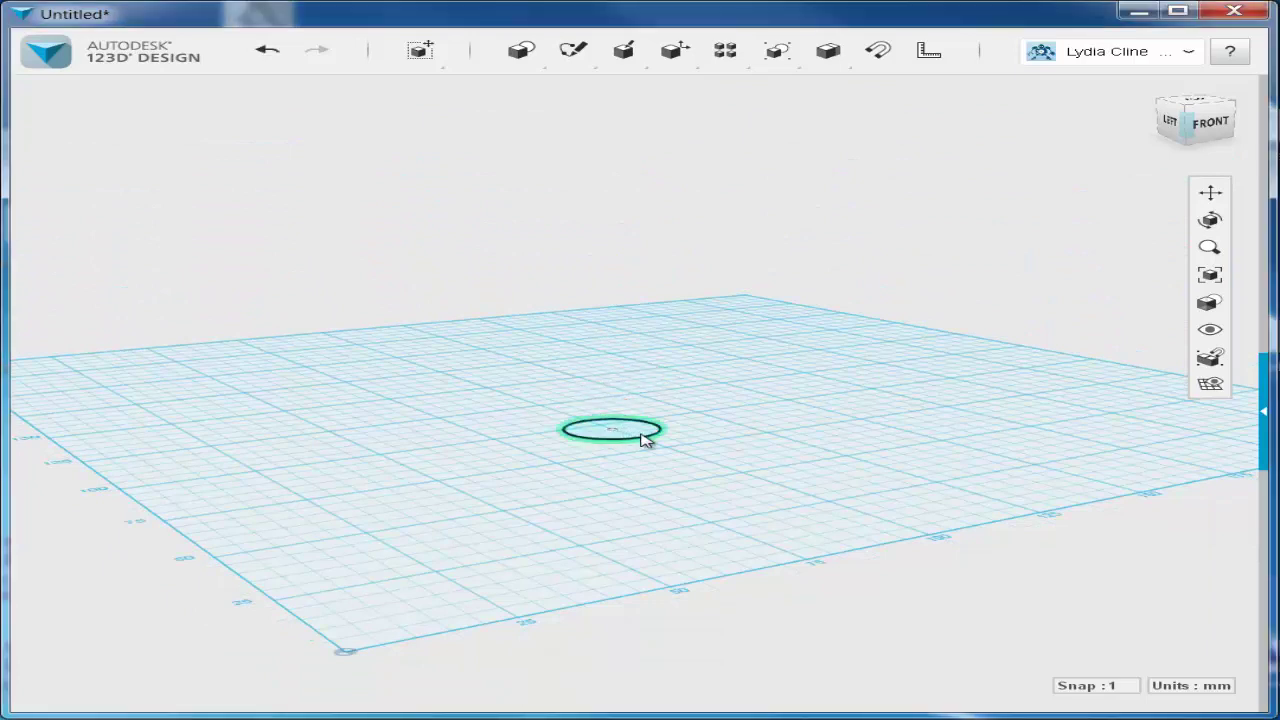
Step: Extrude the circle 15 mm upward with a 10.5 degree outward taper
{"action": "left_click", "coordinate": [645, 438]}
{"action": "mouse_move", "coordinate": [674, 494]}
{"action": "left_click", "coordinate": [803, 496]}
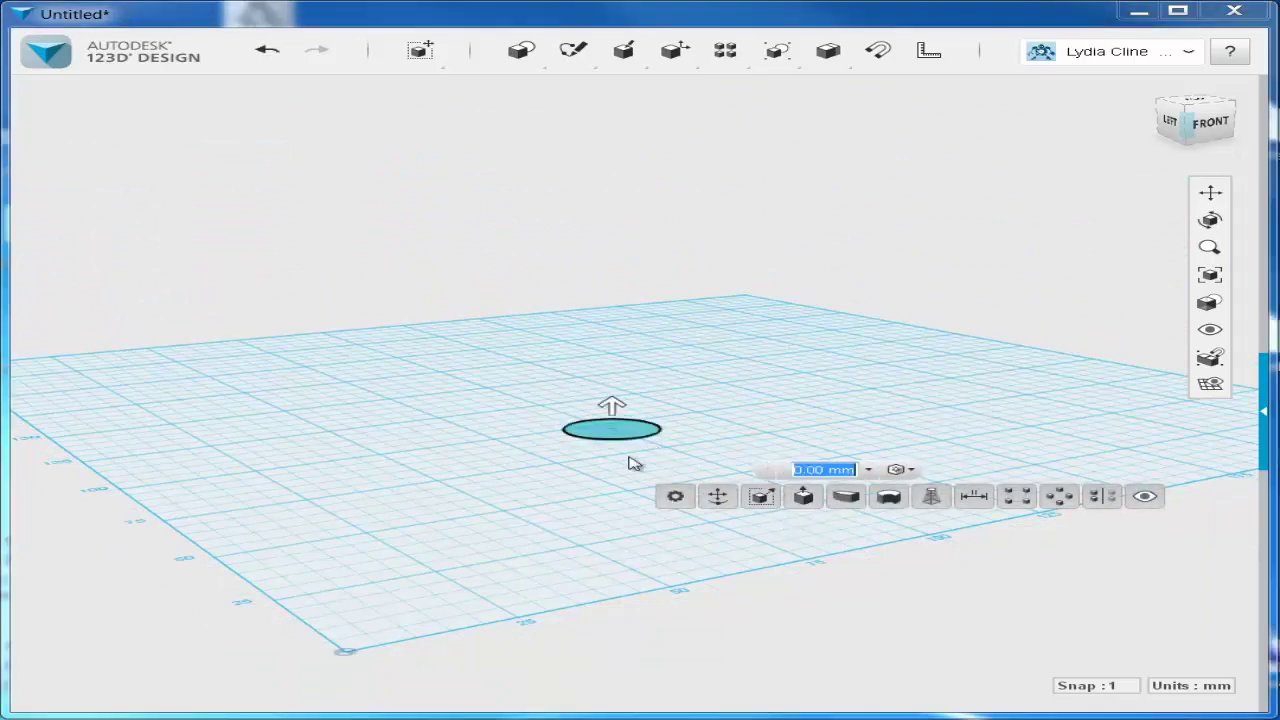
{"action": "left_click_drag", "start_coordinate": [612, 408], "coordinate": [614, 364]}
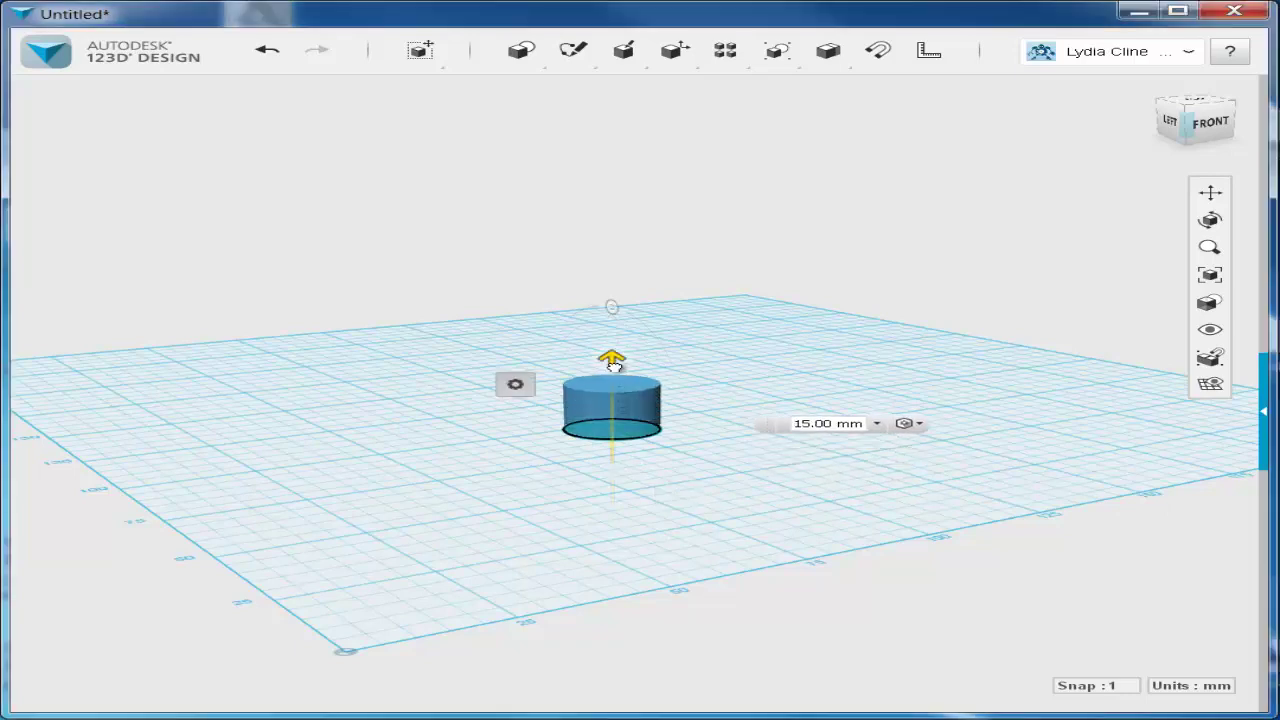
{"action": "mouse_move", "coordinate": [609, 306]}
{"action": "left_mouse_down"}
{"action": "mouse_move", "coordinate": [626, 305]}
{"action": "mouse_move", "coordinate": [592, 326]}
{"action": "mouse_move", "coordinate": [600, 311]}
{"action": "left_mouse_up"}
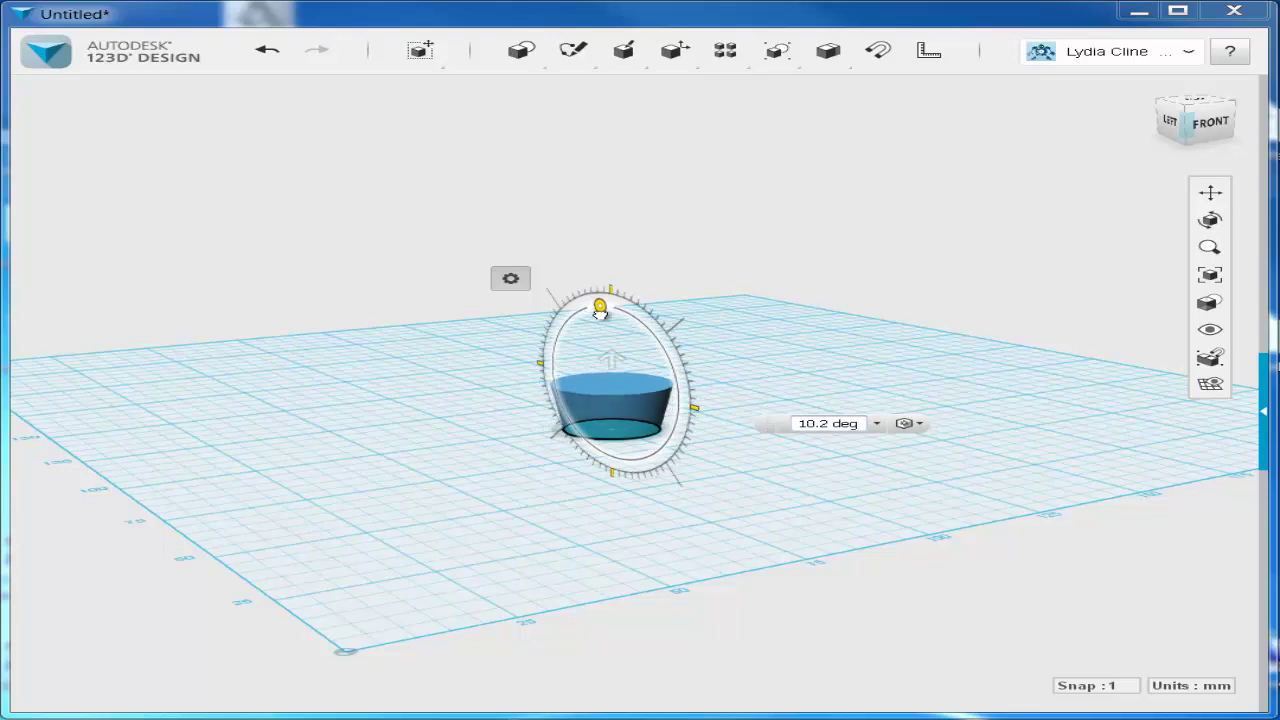
{"action": "left_click", "coordinate": [565, 210]}
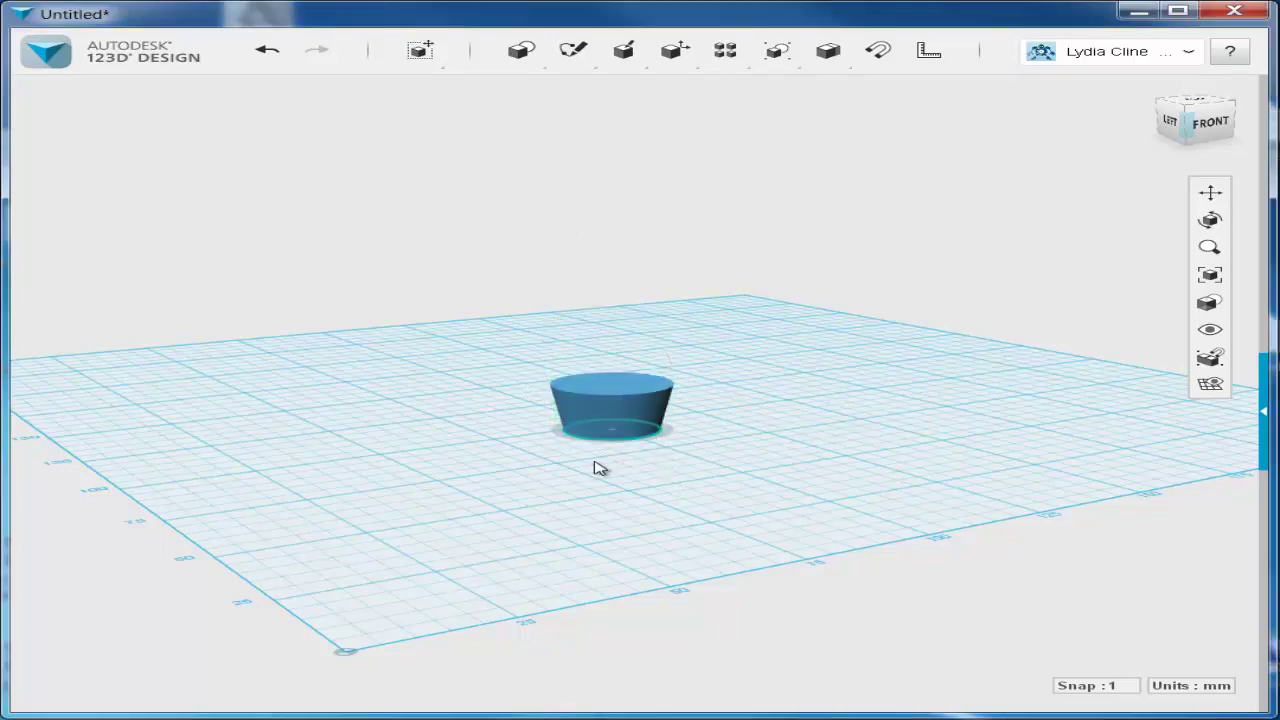
Step: Hide the sketches so only the tapered solid is displayed
{"action": "right_click_drag", "start_coordinate": [600, 466], "coordinate": [618, 330]}
{"action": "scroll", "coordinate": [620, 325], "scroll_direction": "up", "scroll_amount": 5}
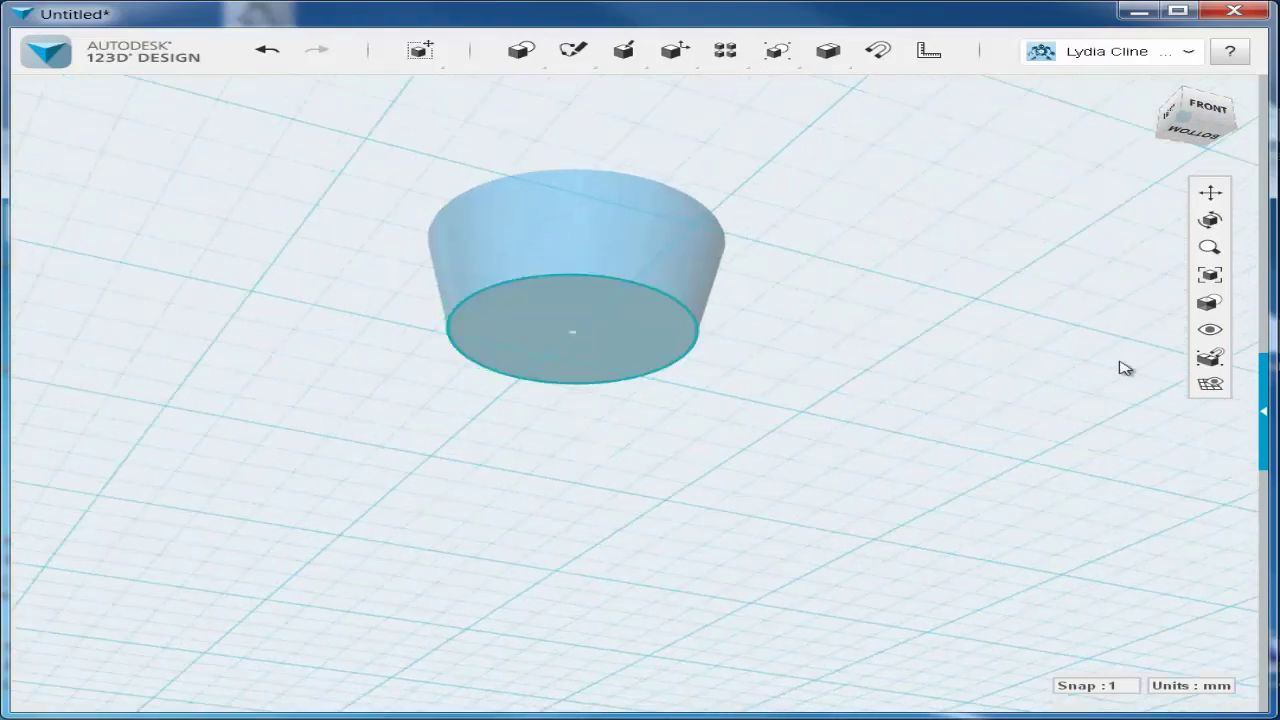
{"action": "mouse_move", "coordinate": [1210, 331]}
{"action": "left_click", "coordinate": [1150, 396]}
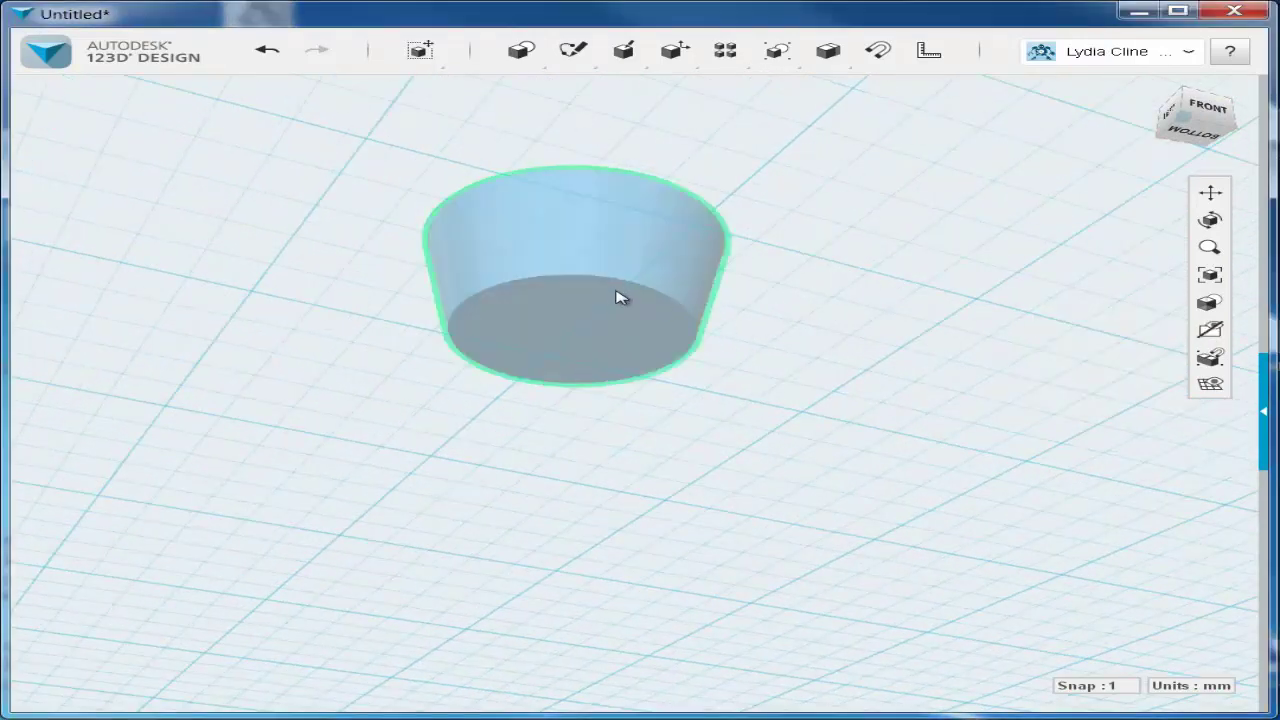
Step: Fillet the solid's bottom edge with a 5 mm radius
{"action": "left_click", "coordinate": [579, 281]}
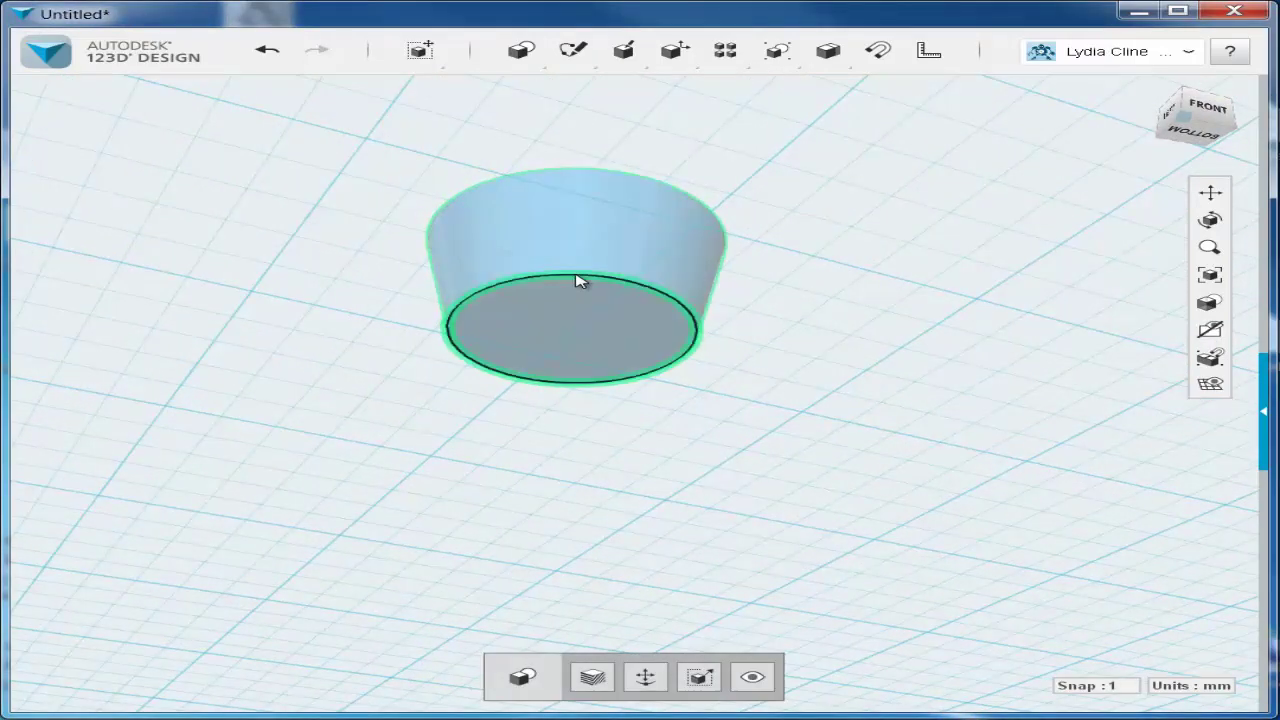
{"action": "left_click", "coordinate": [579, 281]}
{"action": "mouse_move", "coordinate": [620, 343]}
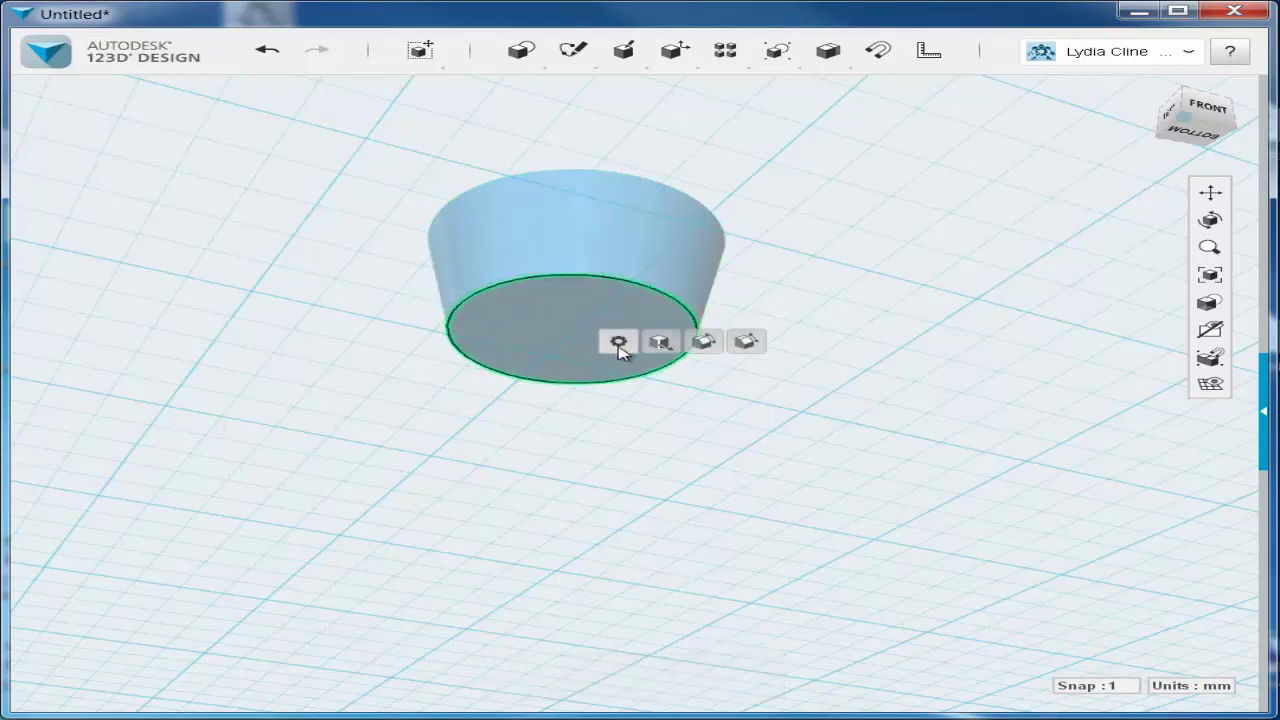
{"action": "left_click", "coordinate": [704, 343]}
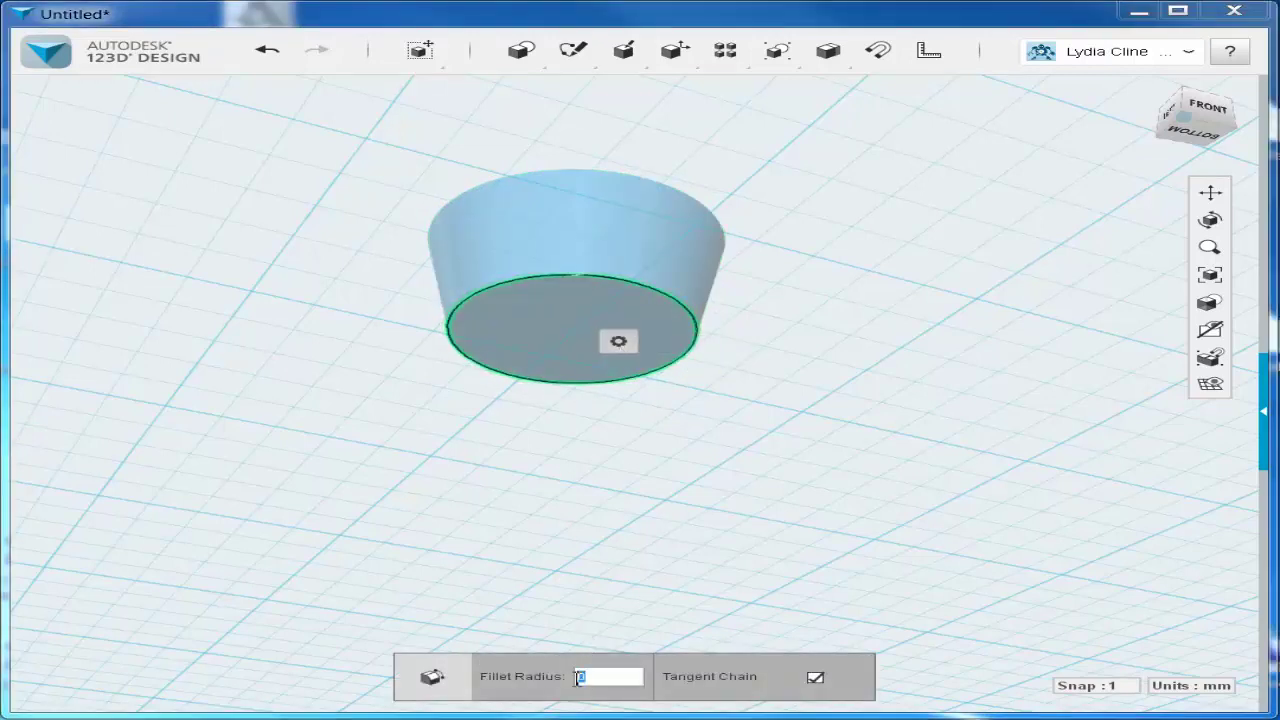
{"action": "type", "text": "5"}
{"action": "left_click", "coordinate": [866, 380]}
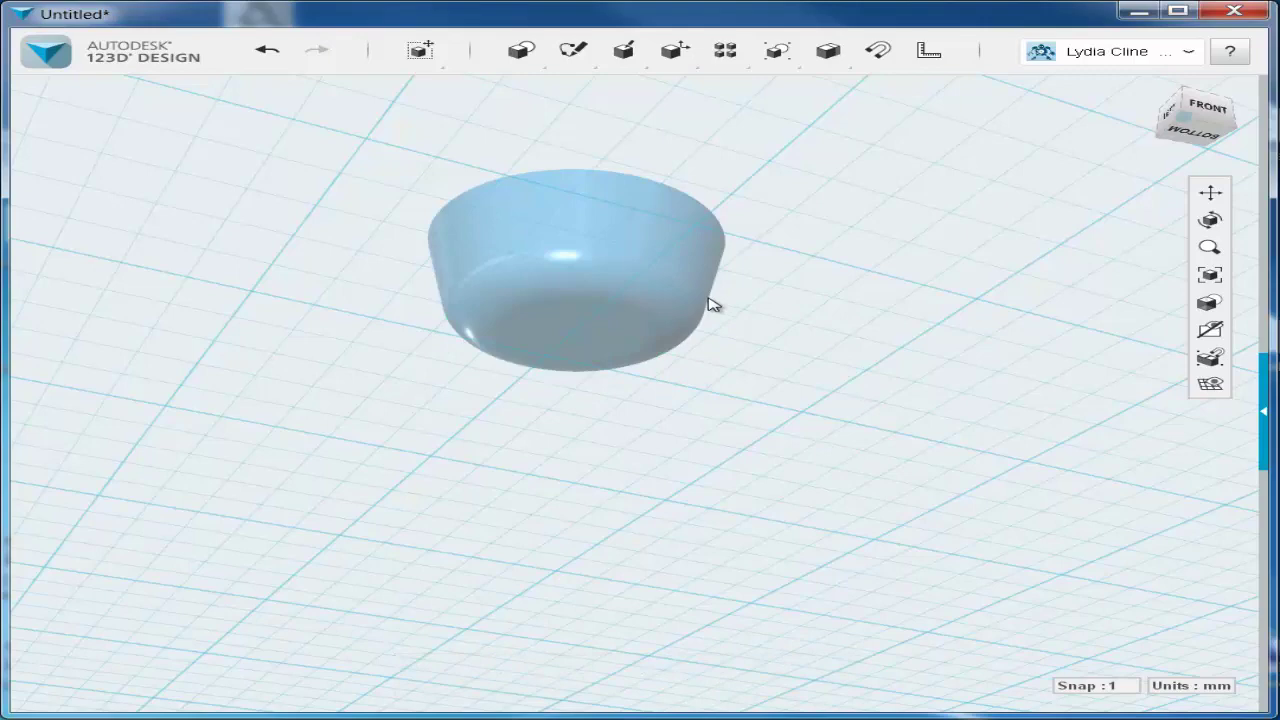
Step: Shell the solid from its top face with an inside thickness of 2 mm
{"action": "scroll", "coordinate": [708, 302], "scroll_direction": "down", "scroll_amount": 2}
{"action": "right_click_drag", "start_coordinate": [614, 290], "coordinate": [582, 433]}
{"action": "scroll", "coordinate": [583, 467], "scroll_direction": "up", "scroll_amount": 2}
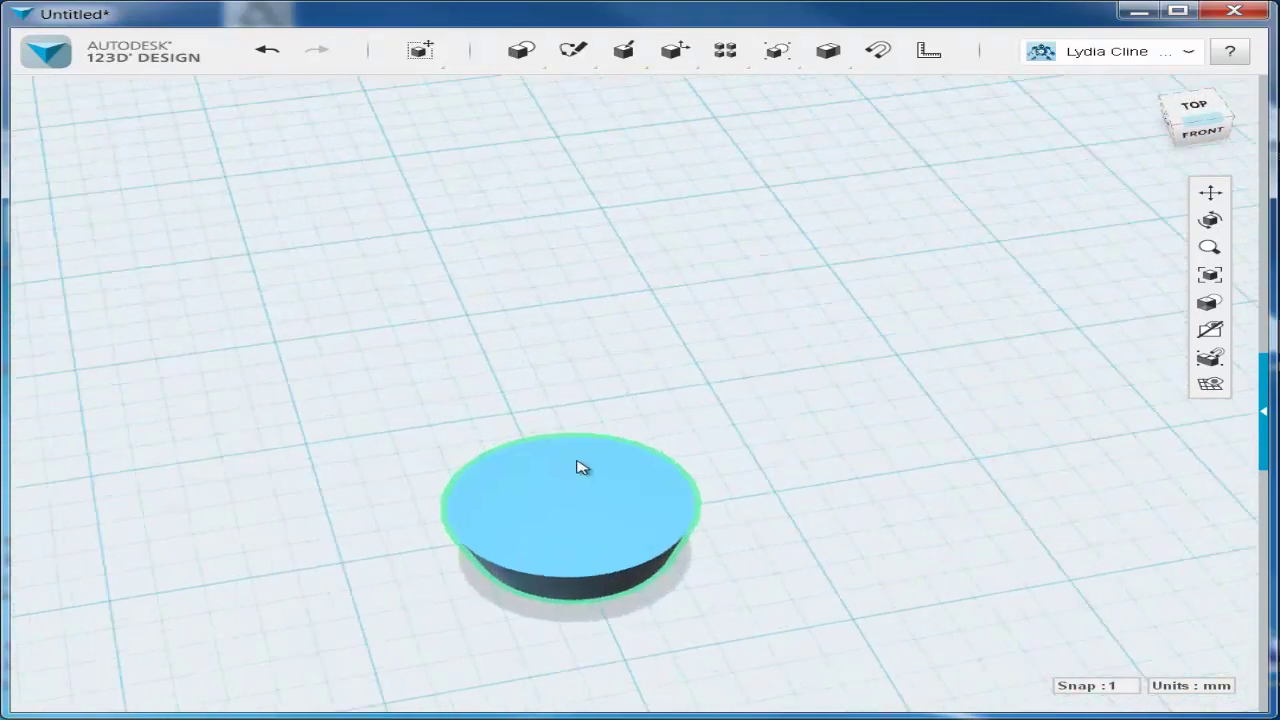
{"action": "left_click", "coordinate": [580, 467]}
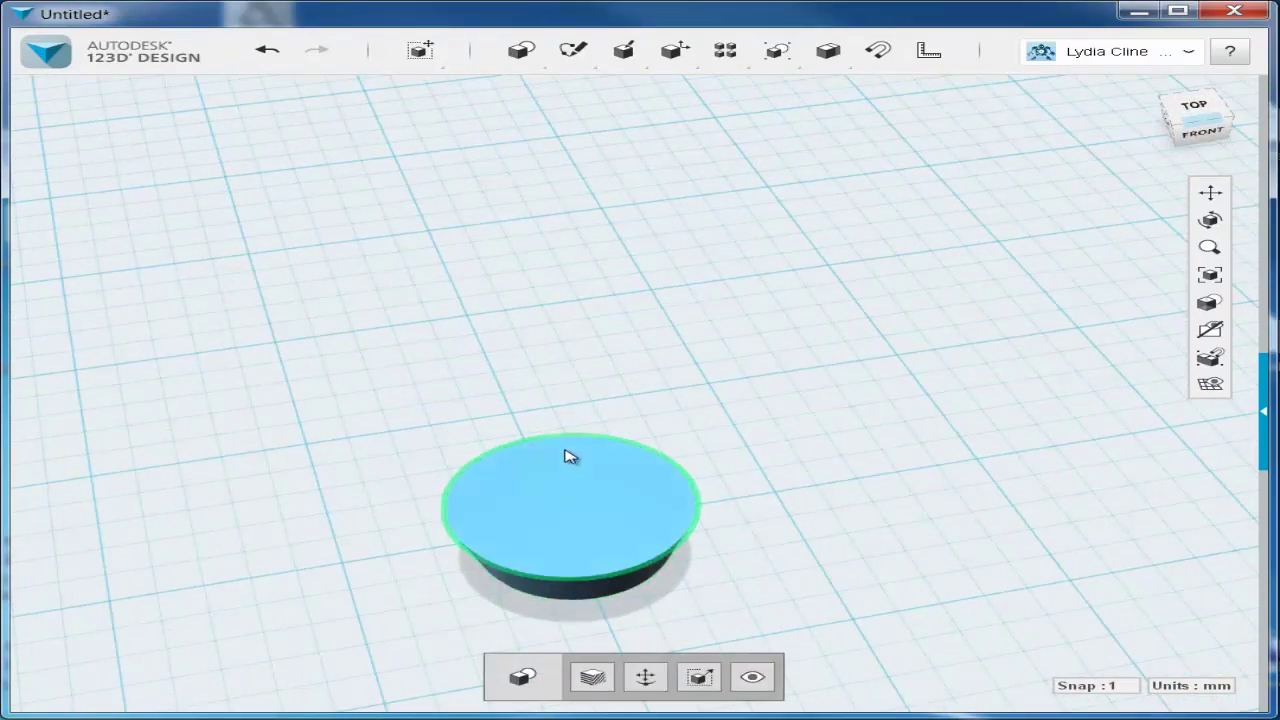
{"action": "left_click", "coordinate": [580, 489]}
{"action": "mouse_move", "coordinate": [608, 519]}
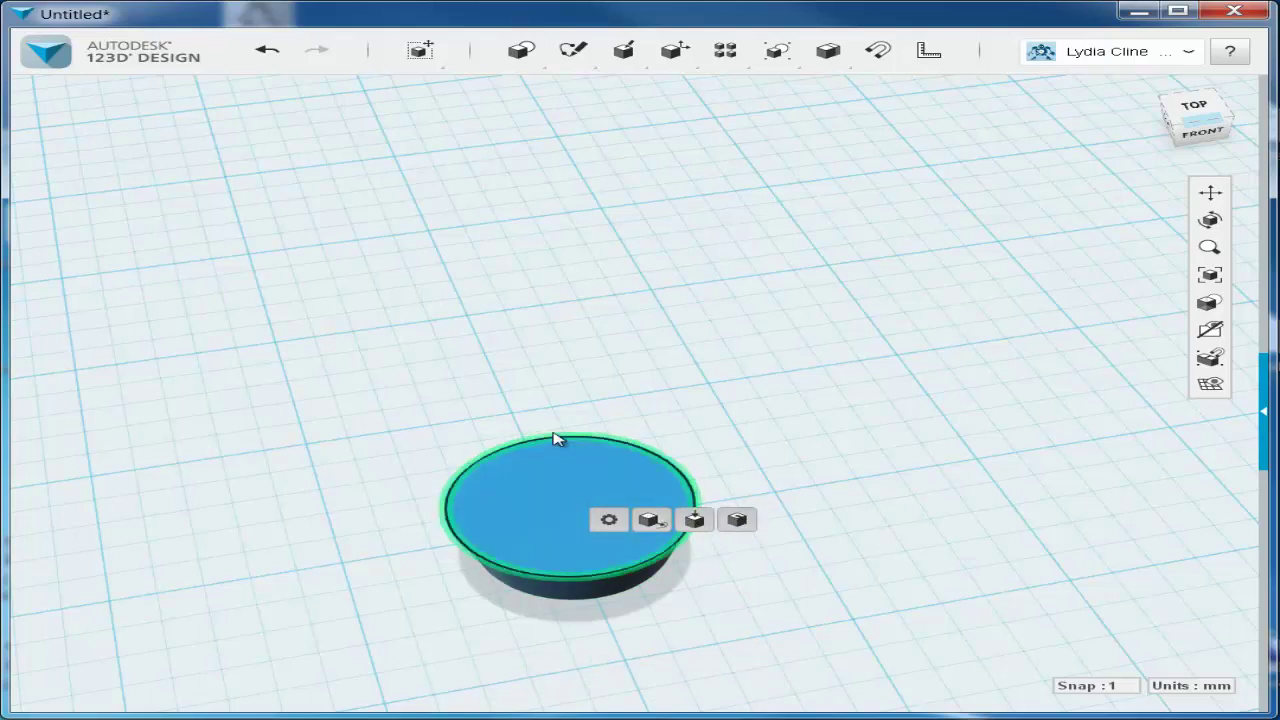
{"action": "left_click", "coordinate": [737, 520]}
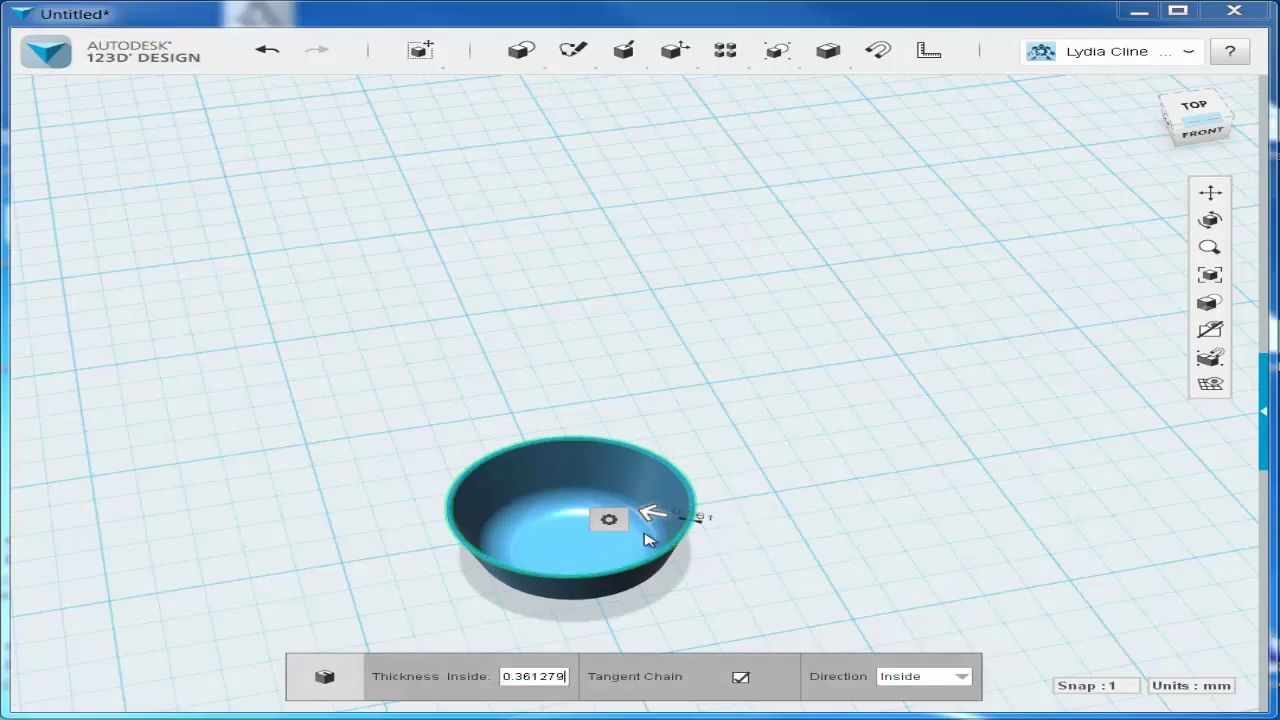
{"action": "left_click_drag", "start_coordinate": [645, 515], "coordinate": [632, 510]}
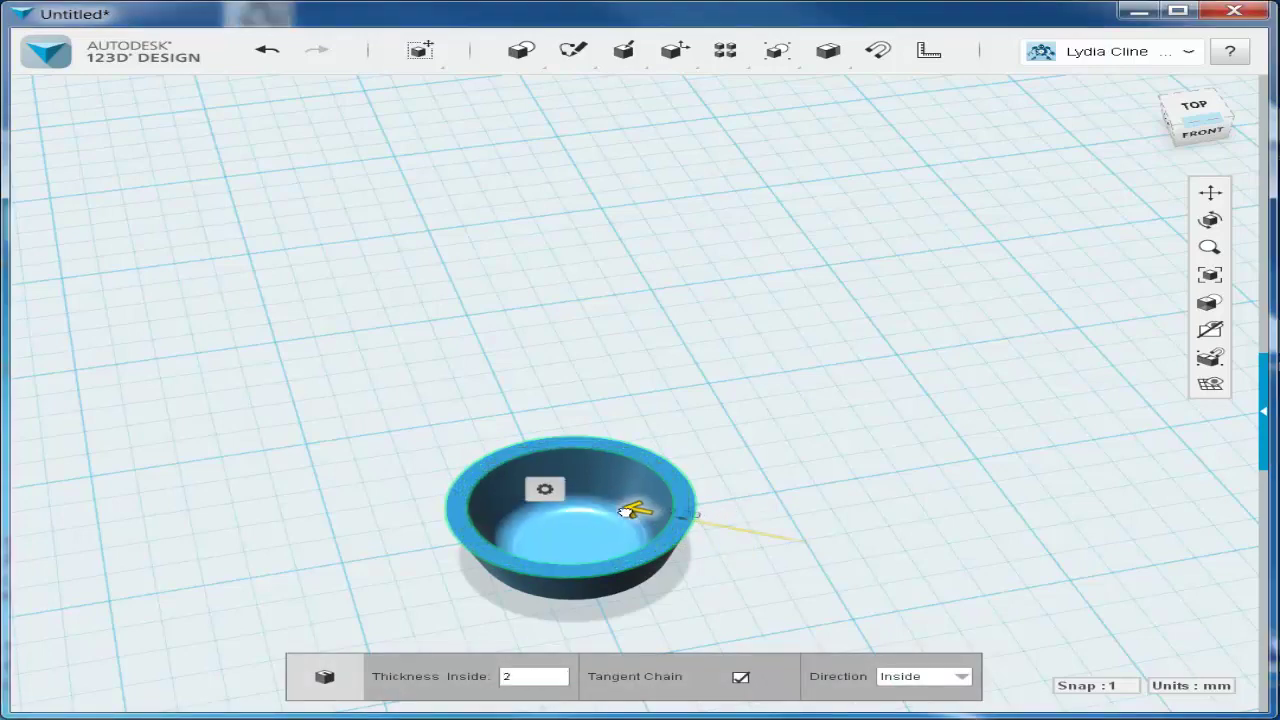
{"action": "left_click", "coordinate": [546, 378]}
Step: Fillet the inner and outer edges of the cup's rim with a 1 mm radius
{"action": "left_click", "coordinate": [550, 402]}
{"action": "middle_click_drag", "start_coordinate": [495, 388], "coordinate": [552, 334]}
{"action": "left_click", "coordinate": [563, 390]}
{"action": "left_click", "coordinate": [557, 388]}
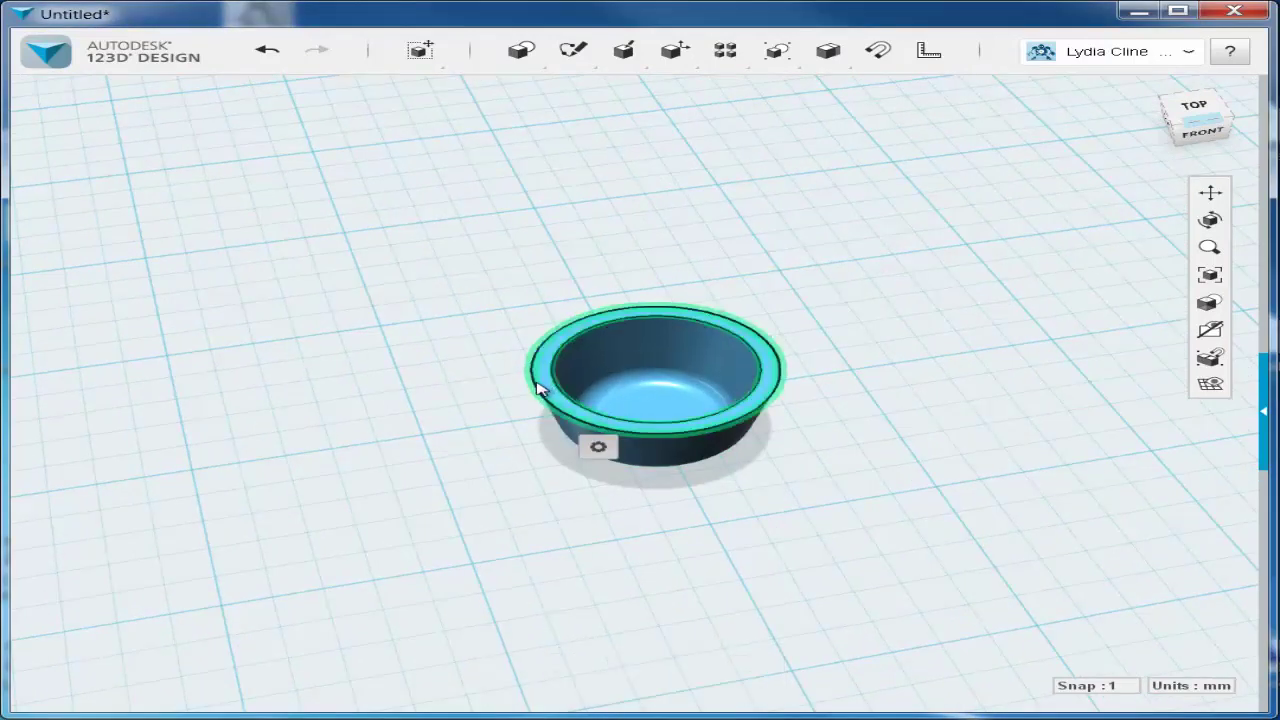
{"action": "mouse_move", "coordinate": [580, 453]}
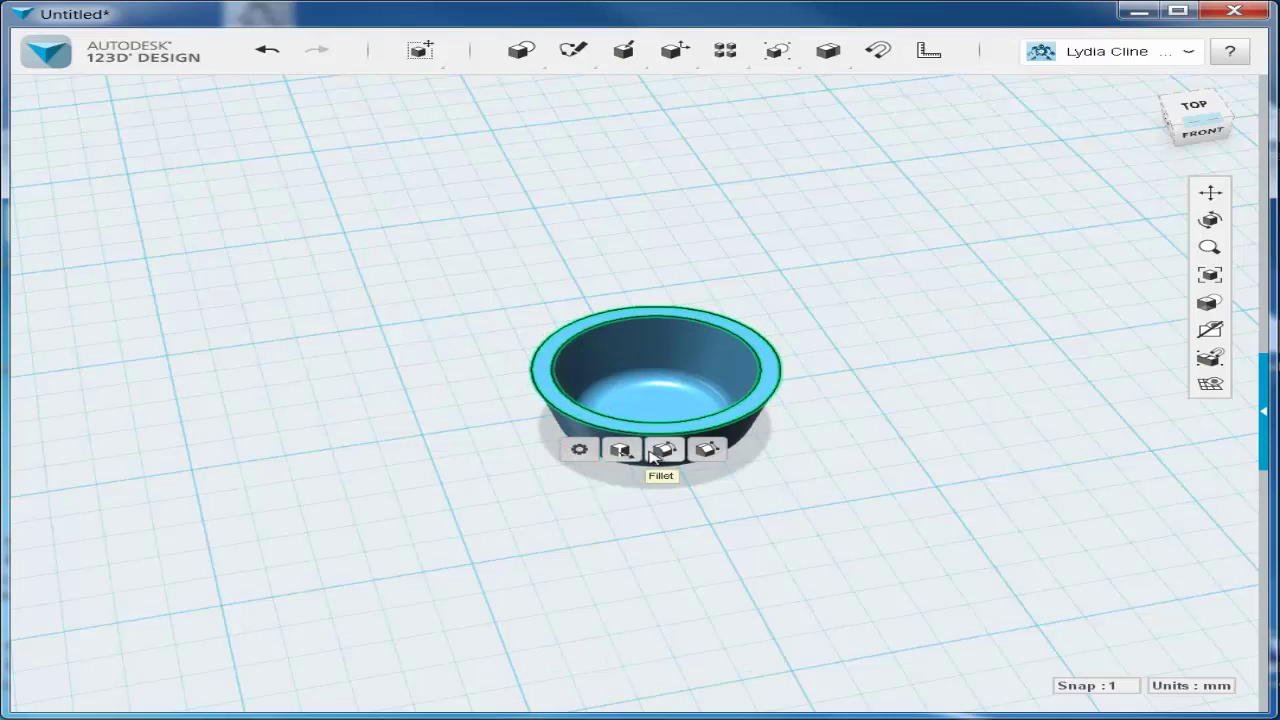
{"action": "left_click", "coordinate": [668, 450]}
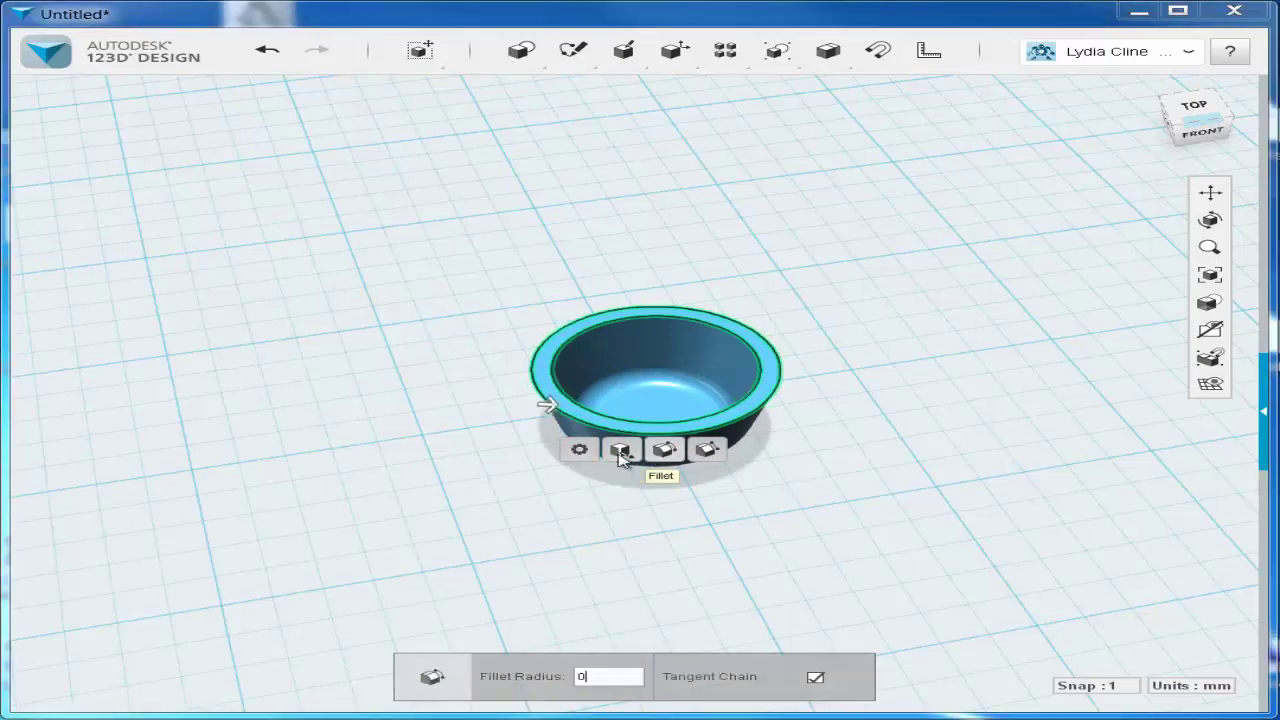
{"action": "type", "text": "1"}
{"action": "left_click", "coordinate": [583, 566]}
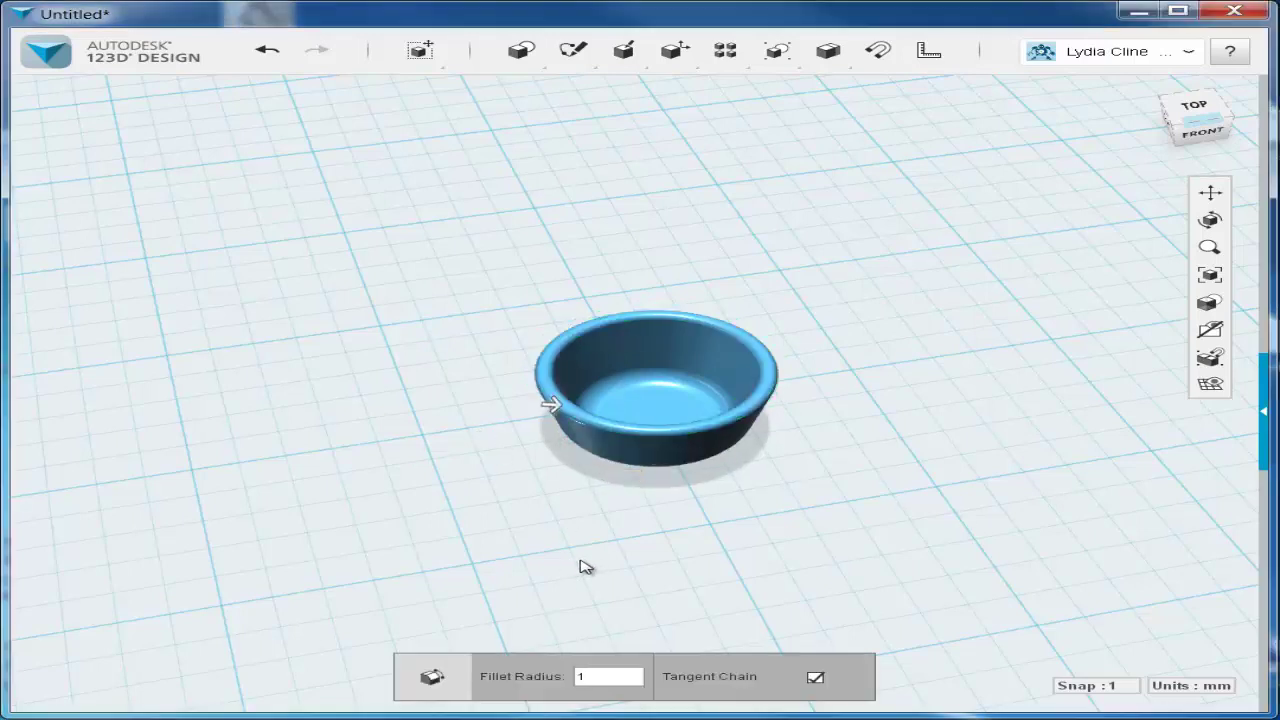
Step: Switch to an orthographic front view of the cup, leaving free space to its right
{"action": "middle_click_drag", "start_coordinate": [506, 368], "coordinate": [528, 455]}
{"action": "middle_click_drag", "start_coordinate": [603, 534], "coordinate": [591, 371]}
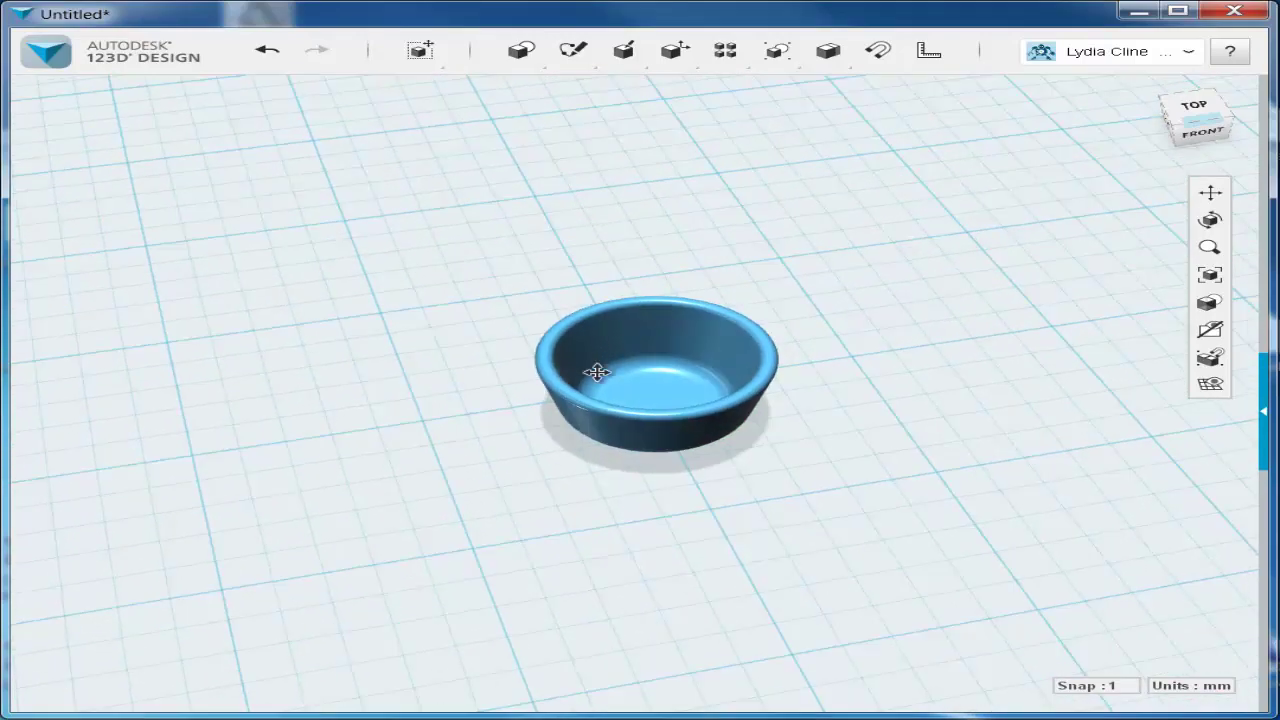
{"action": "right_click_drag", "start_coordinate": [666, 486], "coordinate": [660, 434]}
{"action": "middle_click_drag", "start_coordinate": [625, 342], "coordinate": [652, 418]}
{"action": "left_click", "coordinate": [1201, 122]}
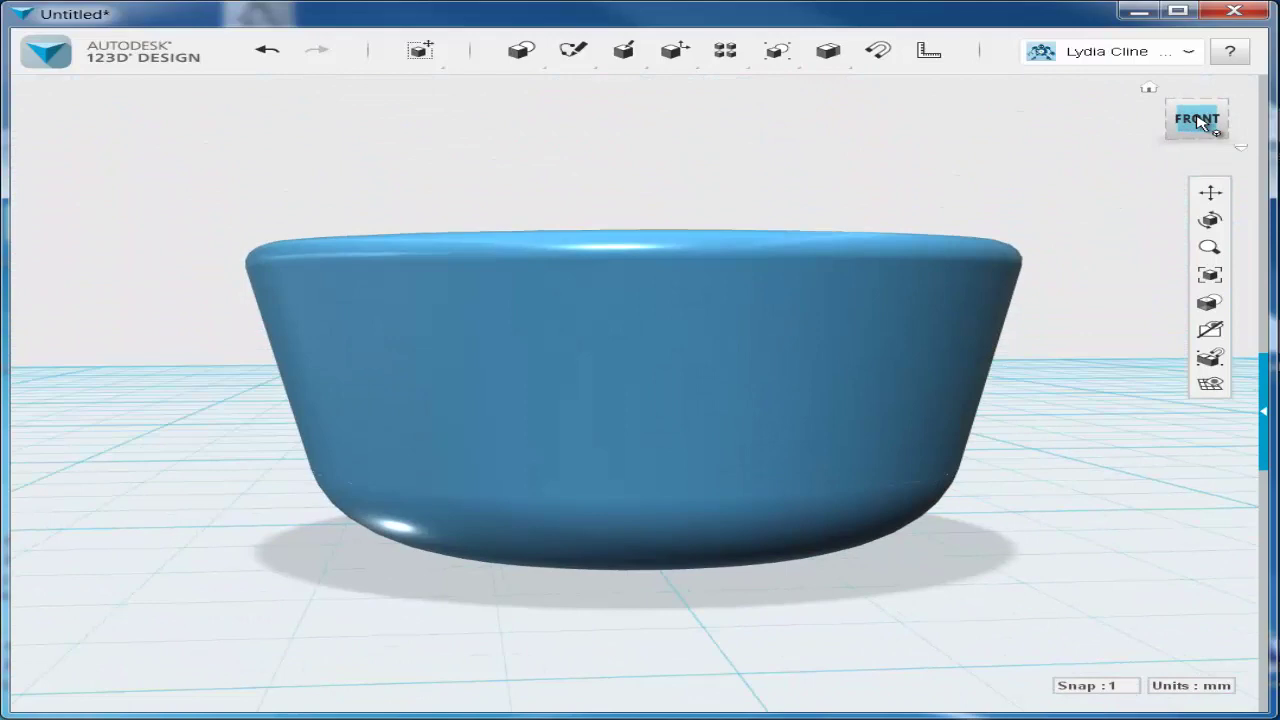
{"action": "left_click", "coordinate": [1246, 150]}
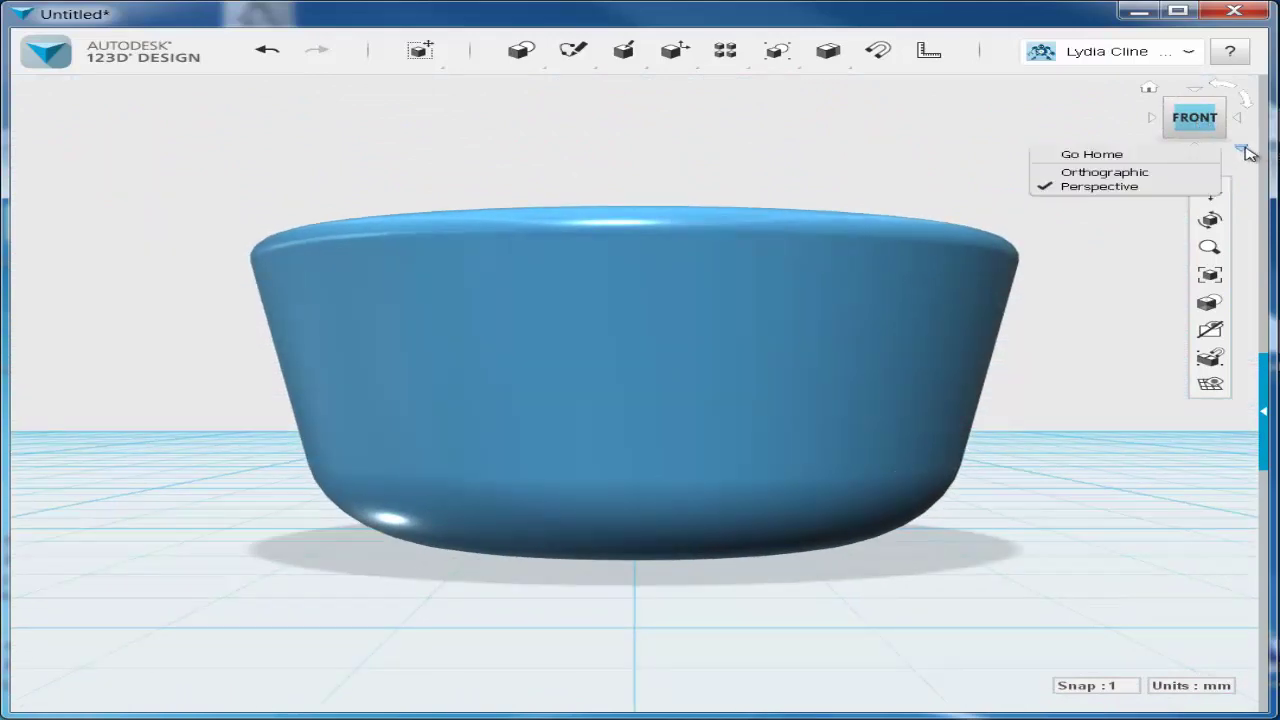
{"action": "left_click", "coordinate": [1114, 171]}
{"action": "middle_click_drag", "start_coordinate": [607, 411], "coordinate": [366, 411]}
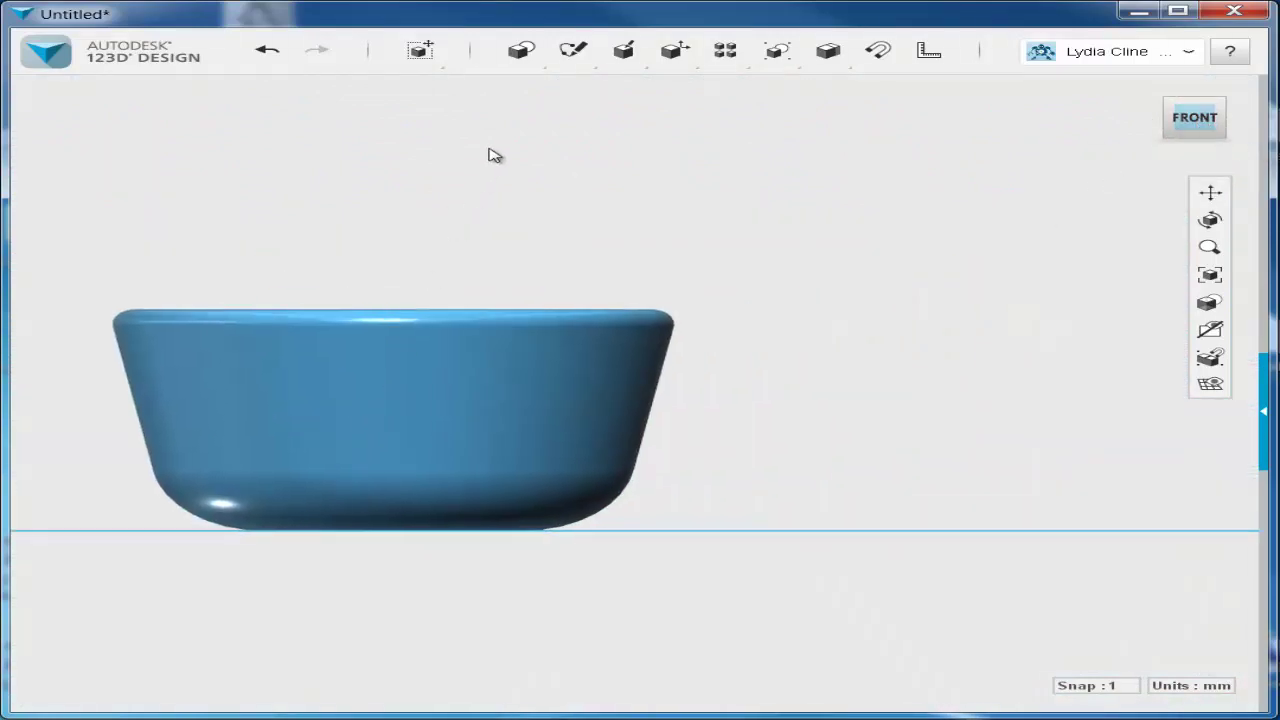
Step: Place a 20 x 20 x 20 mm box on the grid, overlapping the right side of the cup
{"action": "mouse_move", "coordinate": [521, 50]}
{"action": "left_click", "coordinate": [523, 88]}
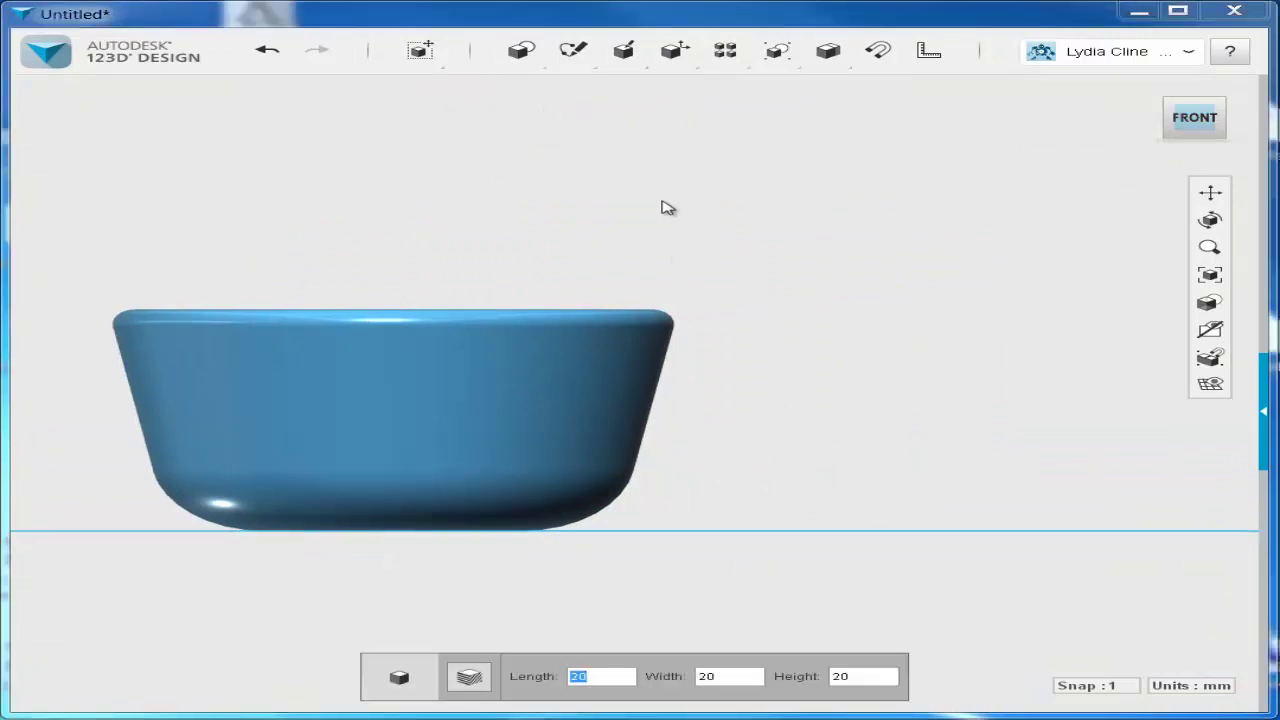
{"action": "scroll", "coordinate": [682, 424], "scroll_direction": "down", "scroll_amount": 3}
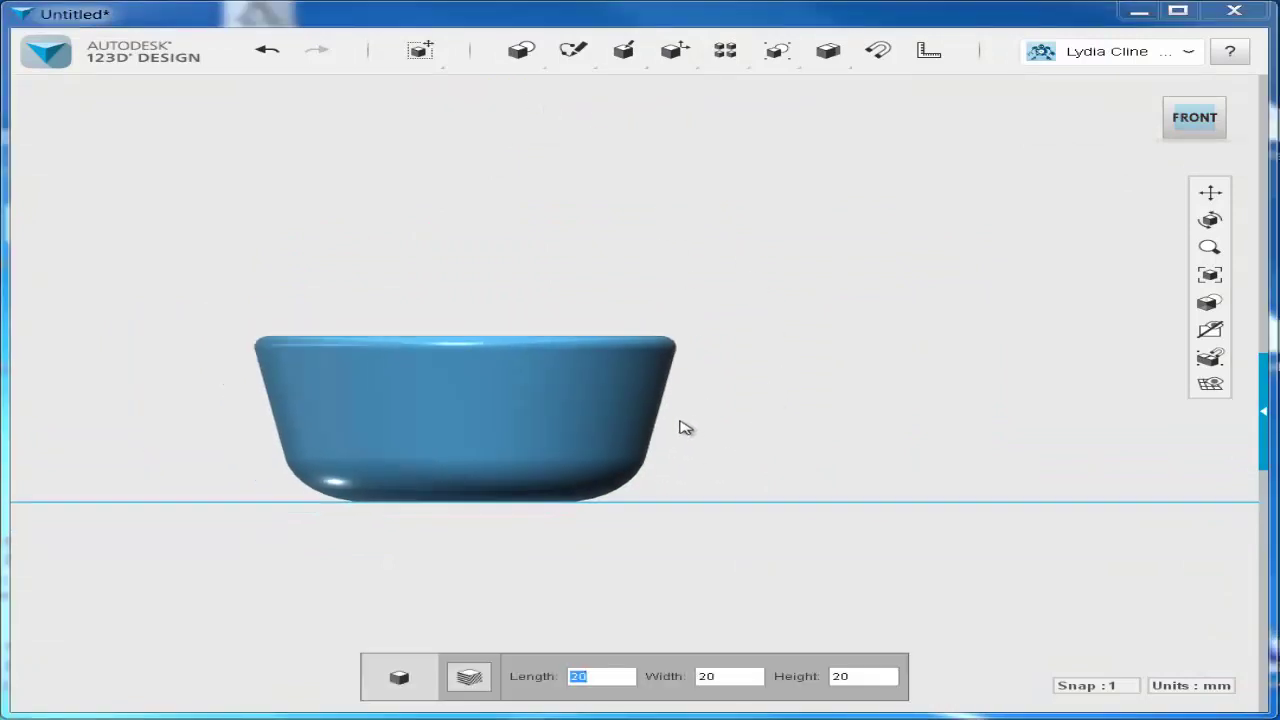
{"action": "right_click_drag", "start_coordinate": [682, 426], "coordinate": [690, 487]}
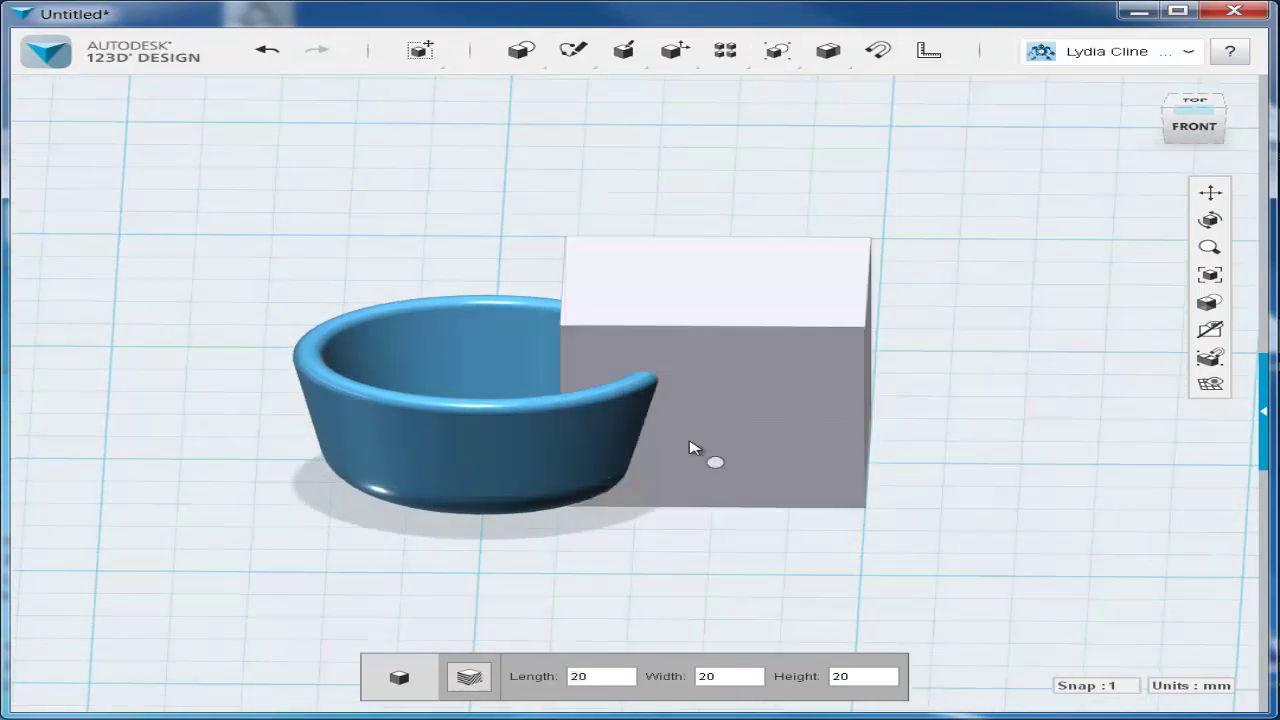
{"action": "left_click", "coordinate": [761, 463]}
Step: In front view, sketch an S-shaped handle spline on the box's front face, starting at the cup's rim and curling outward at its lower end
{"action": "left_click", "coordinate": [1190, 126]}
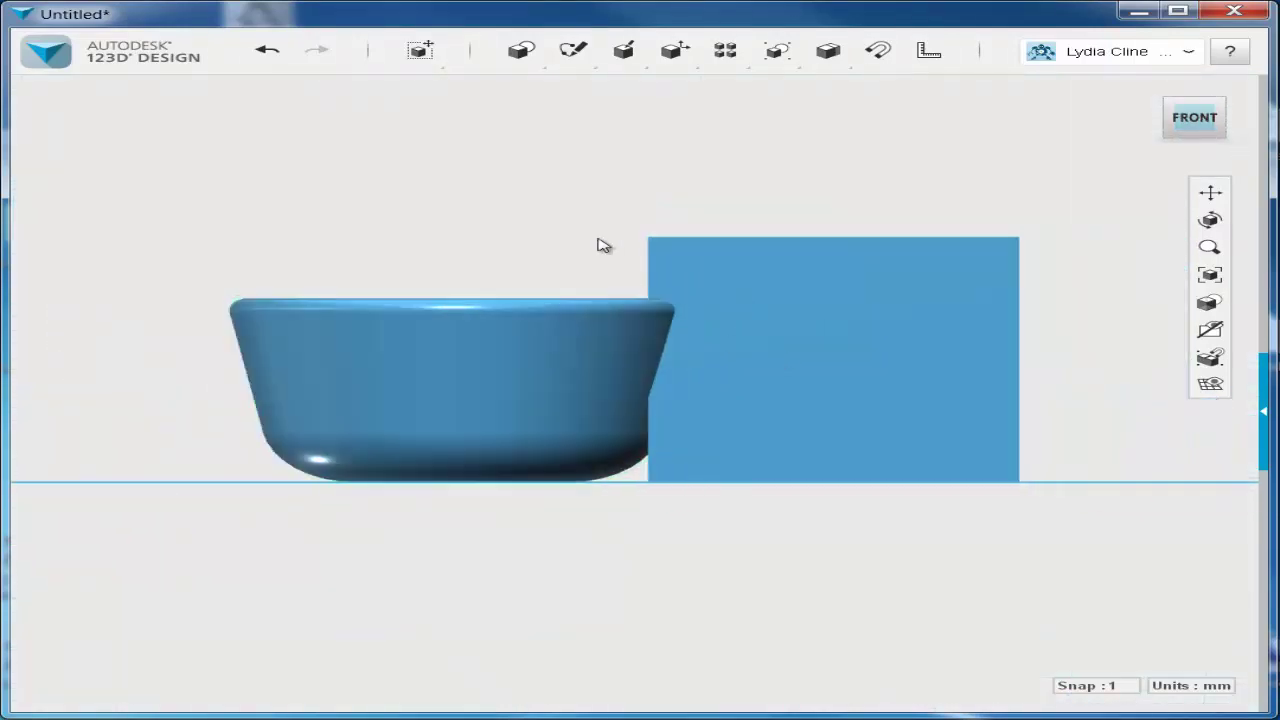
{"action": "mouse_move", "coordinate": [574, 55]}
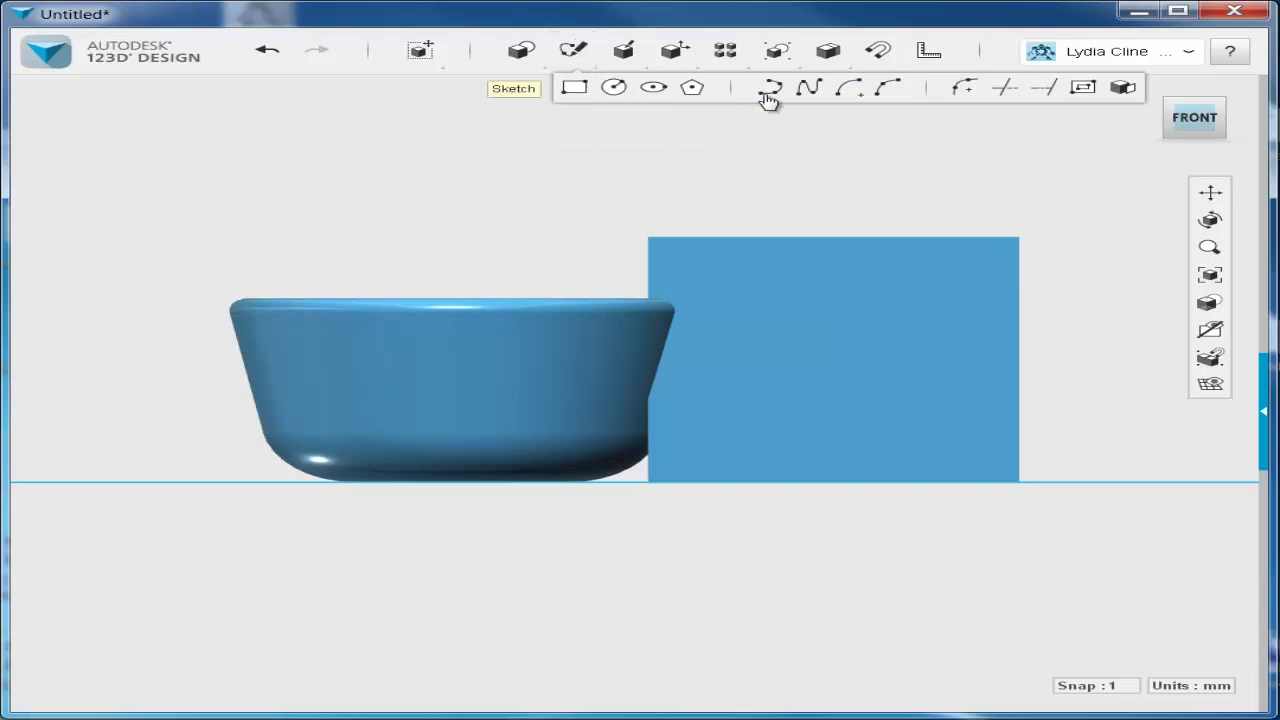
{"action": "left_click", "coordinate": [830, 263]}
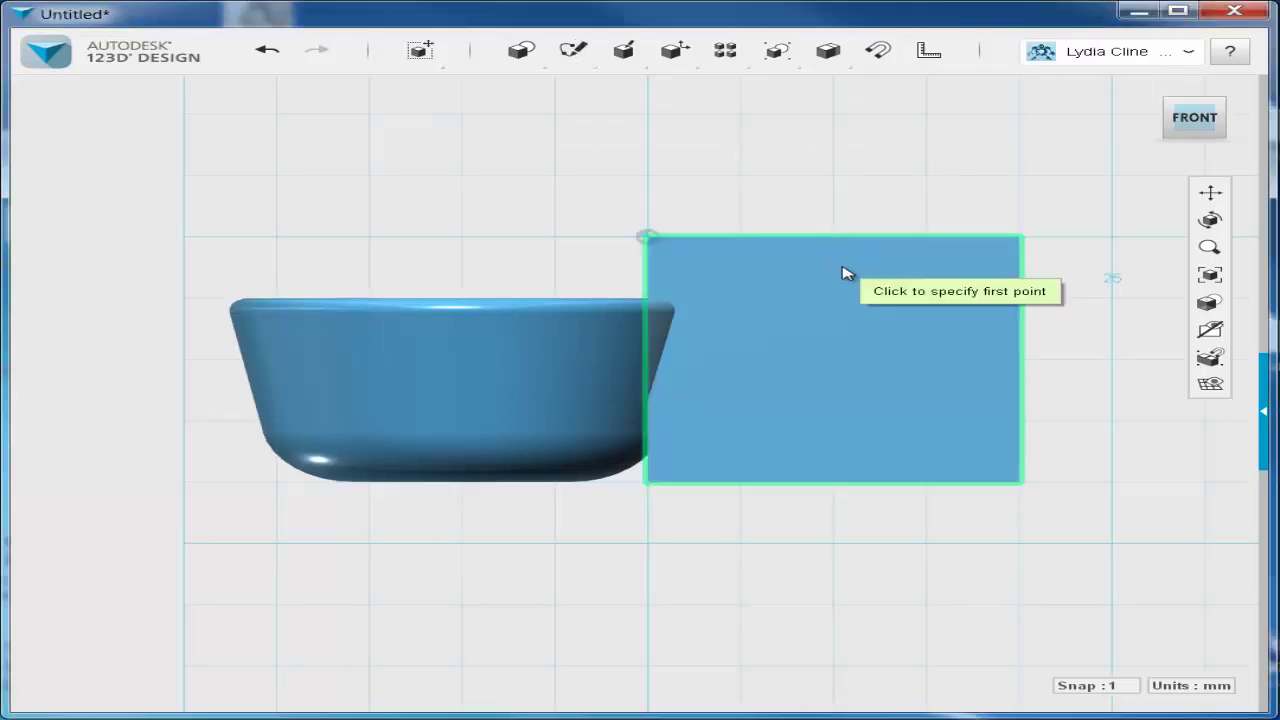
{"action": "left_click", "coordinate": [675, 318]}
{"action": "left_click", "coordinate": [728, 320]}
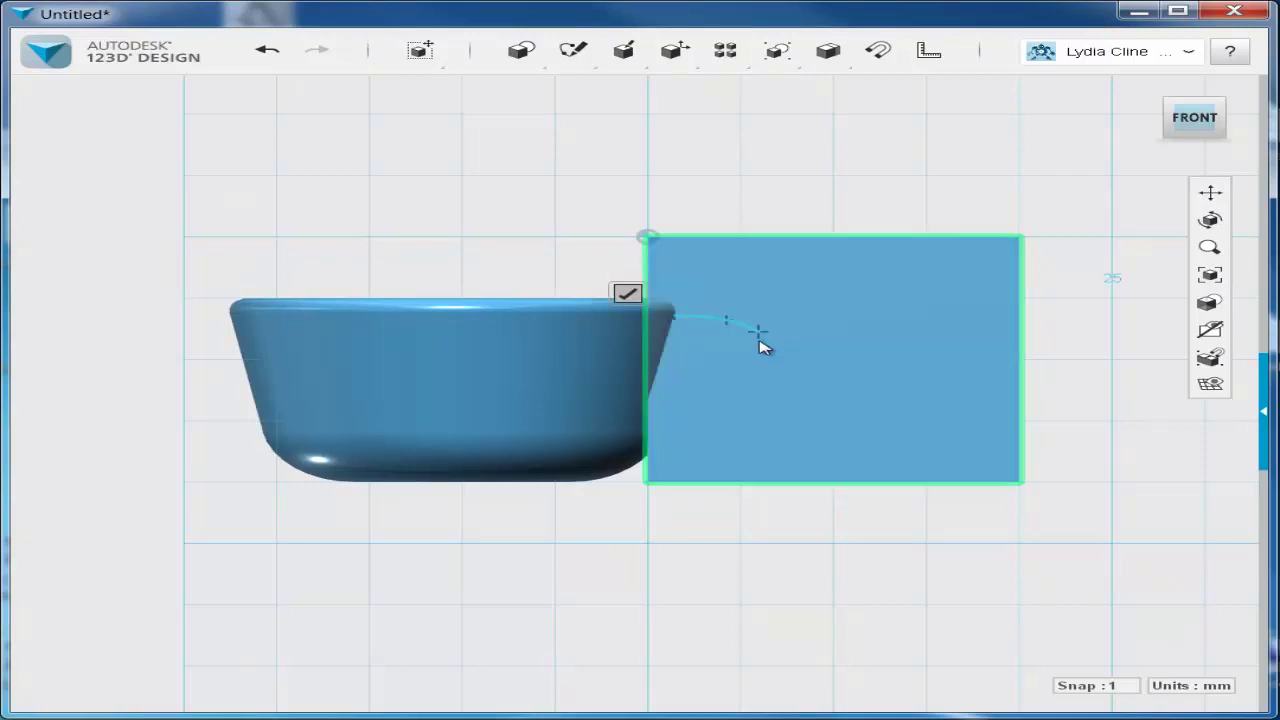
{"action": "left_click", "coordinate": [759, 349]}
{"action": "left_click", "coordinate": [747, 374]}
{"action": "left_click", "coordinate": [701, 391]}
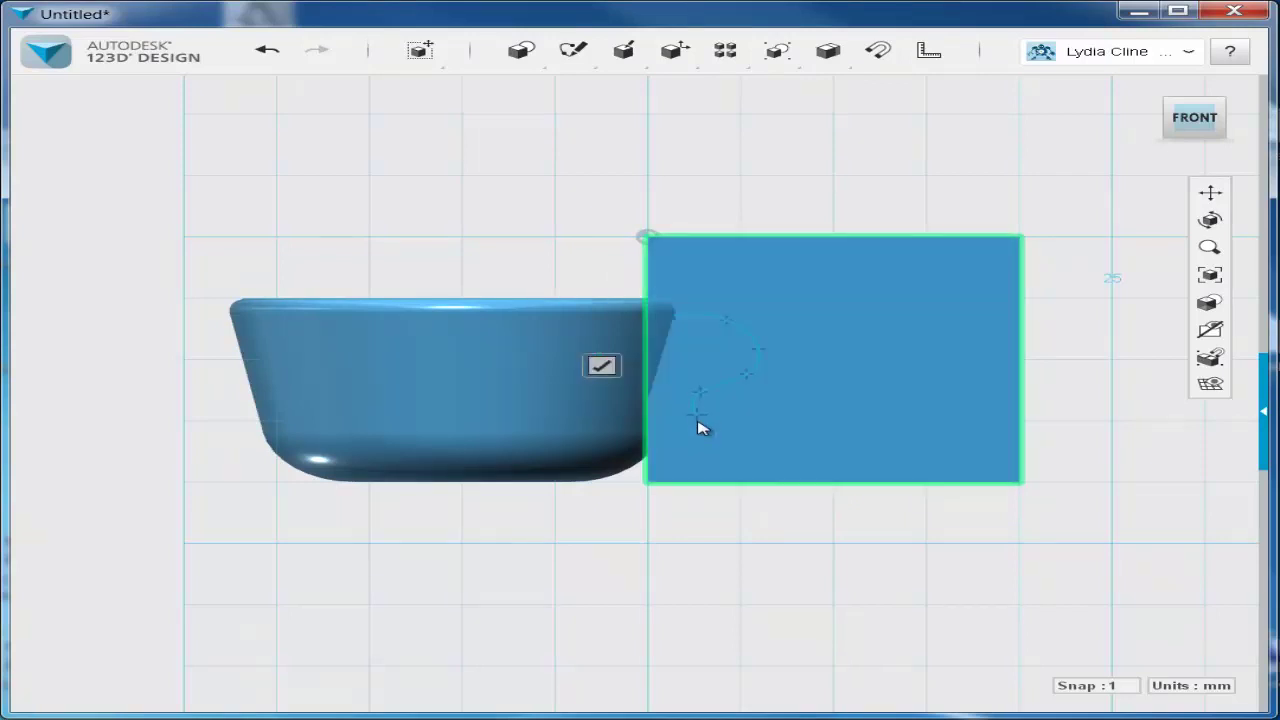
{"action": "left_click", "coordinate": [702, 425]}
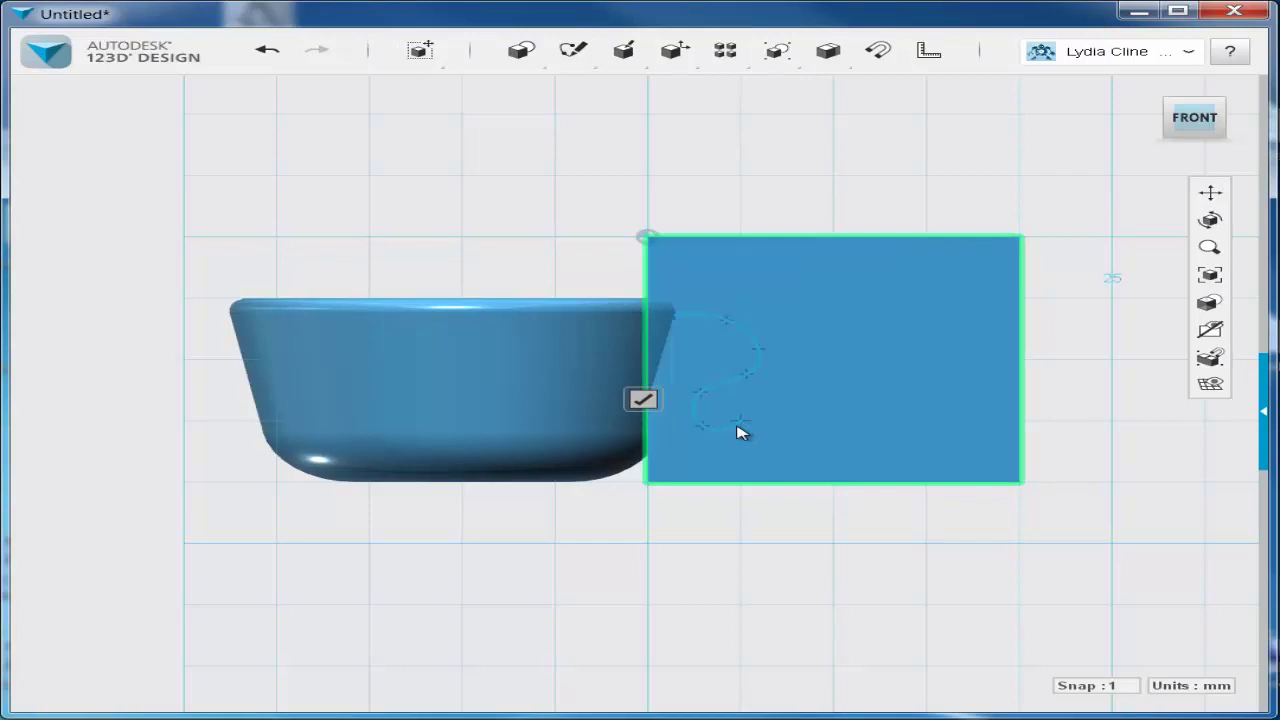
{"action": "left_click", "coordinate": [642, 399]}
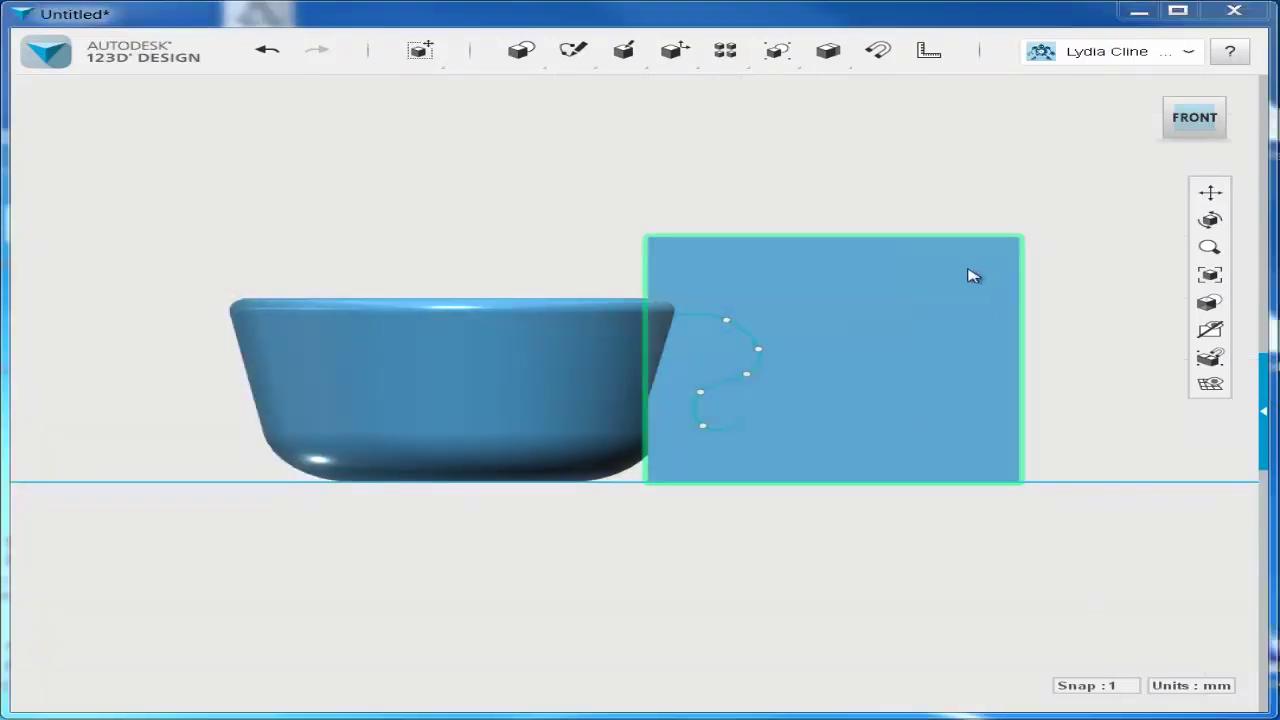
Step: Delete the helper box, keeping the cup and the handle spline
{"action": "left_click", "coordinate": [958, 292]}
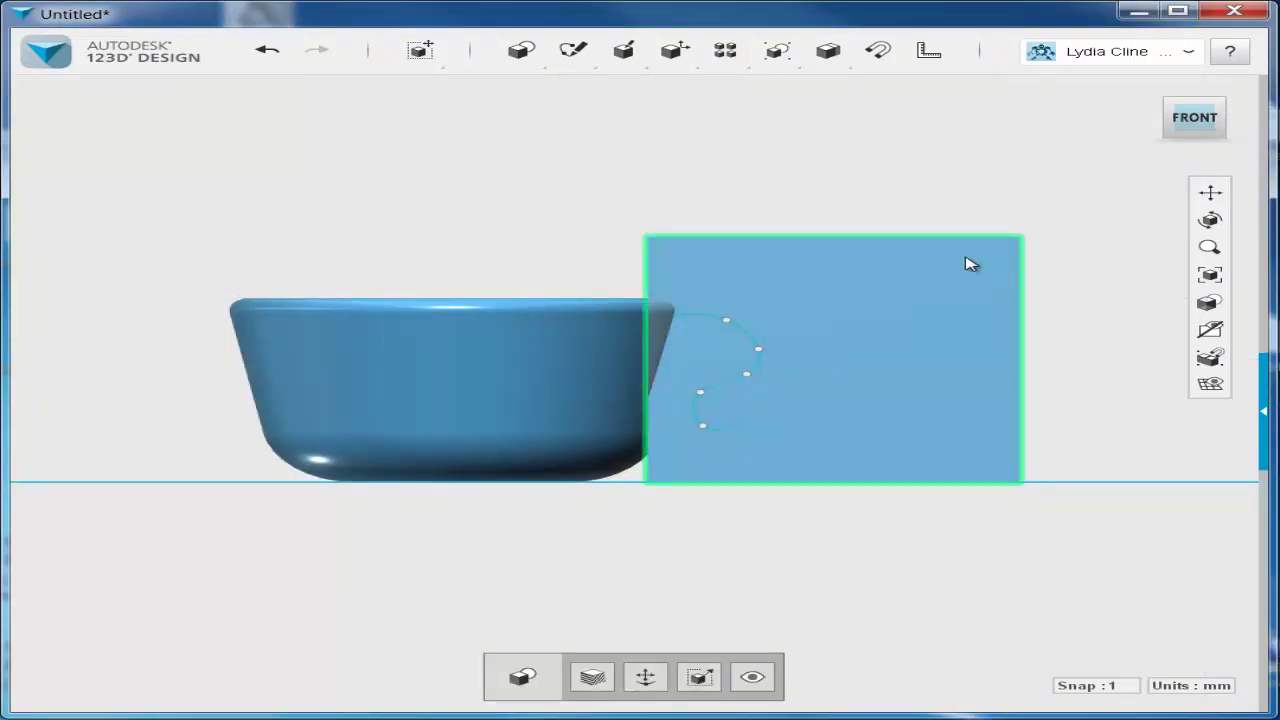
{"action": "key", "text": "Escape"}
{"action": "scroll", "coordinate": [613, 358], "scroll_direction": "up", "scroll_amount": 3}
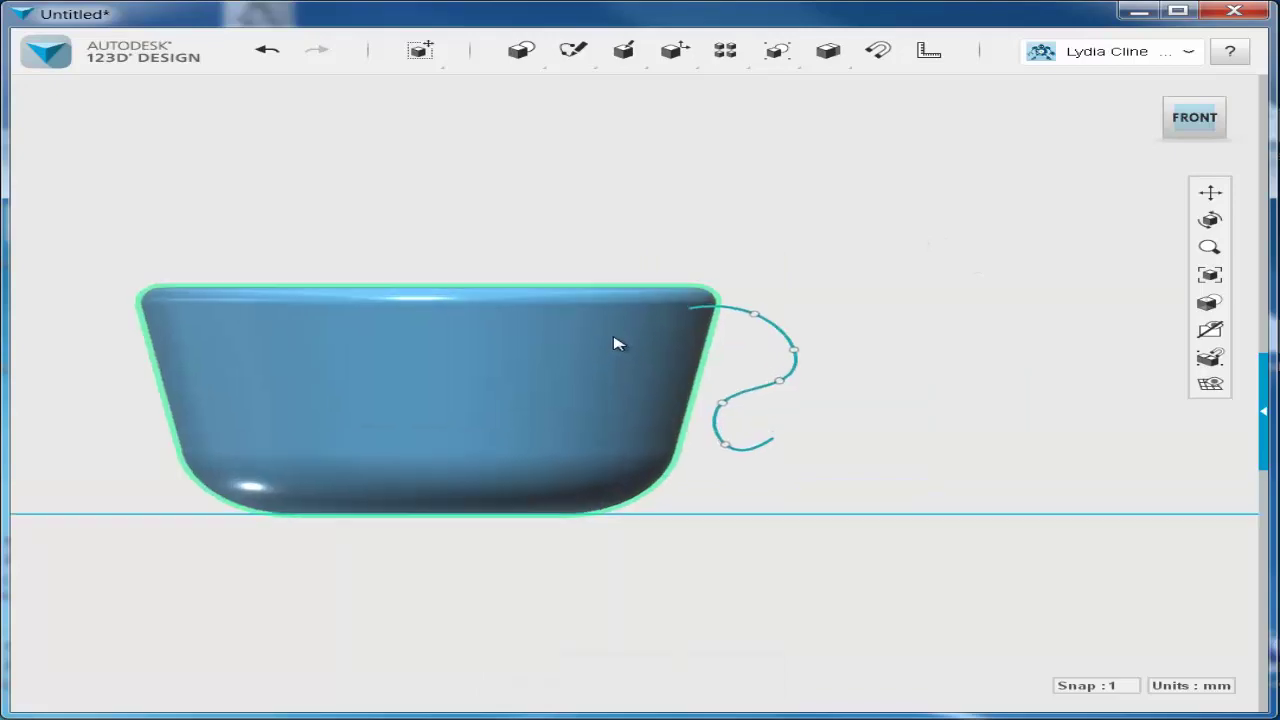
{"action": "mouse_move", "coordinate": [667, 330]}
{"action": "middle_mouse_down"}
{"action": "mouse_move", "coordinate": [648, 337]}
{"action": "mouse_move", "coordinate": [668, 318]}
{"action": "middle_mouse_up"}
{"action": "right_click_drag", "start_coordinate": [662, 340], "coordinate": [645, 361]}
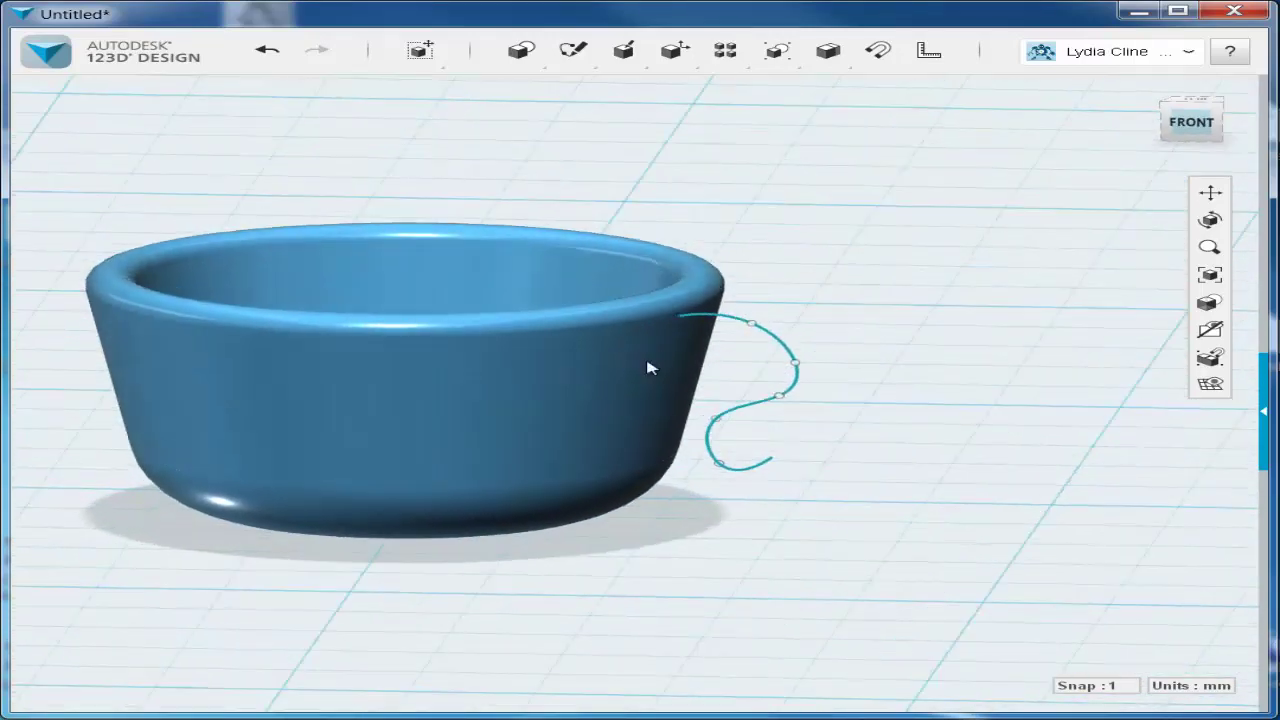
Step: Place a sketch circle with a 1 mm radius on the cup's rim edge at the start of the handle spline
{"action": "mouse_move", "coordinate": [521, 50]}
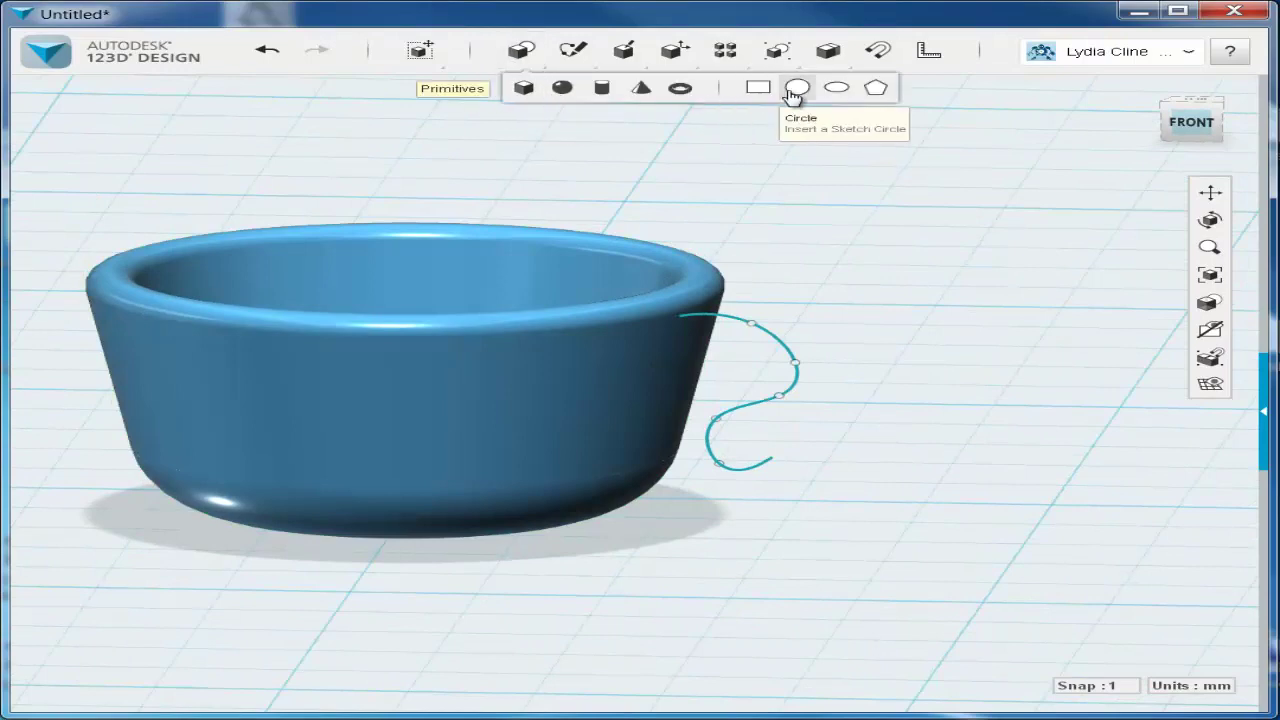
{"action": "left_click", "coordinate": [794, 88]}
{"action": "scroll", "coordinate": [680, 343], "scroll_direction": "up", "scroll_amount": 5}
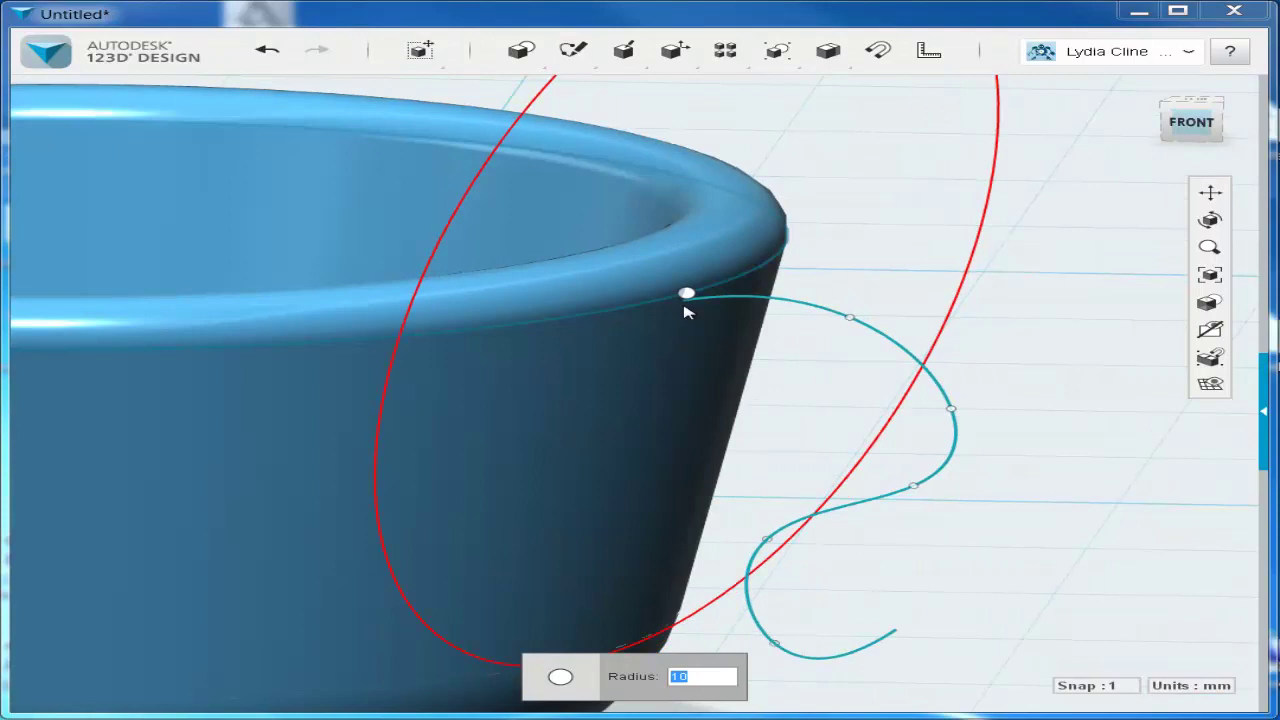
{"action": "type", "text": "1"}
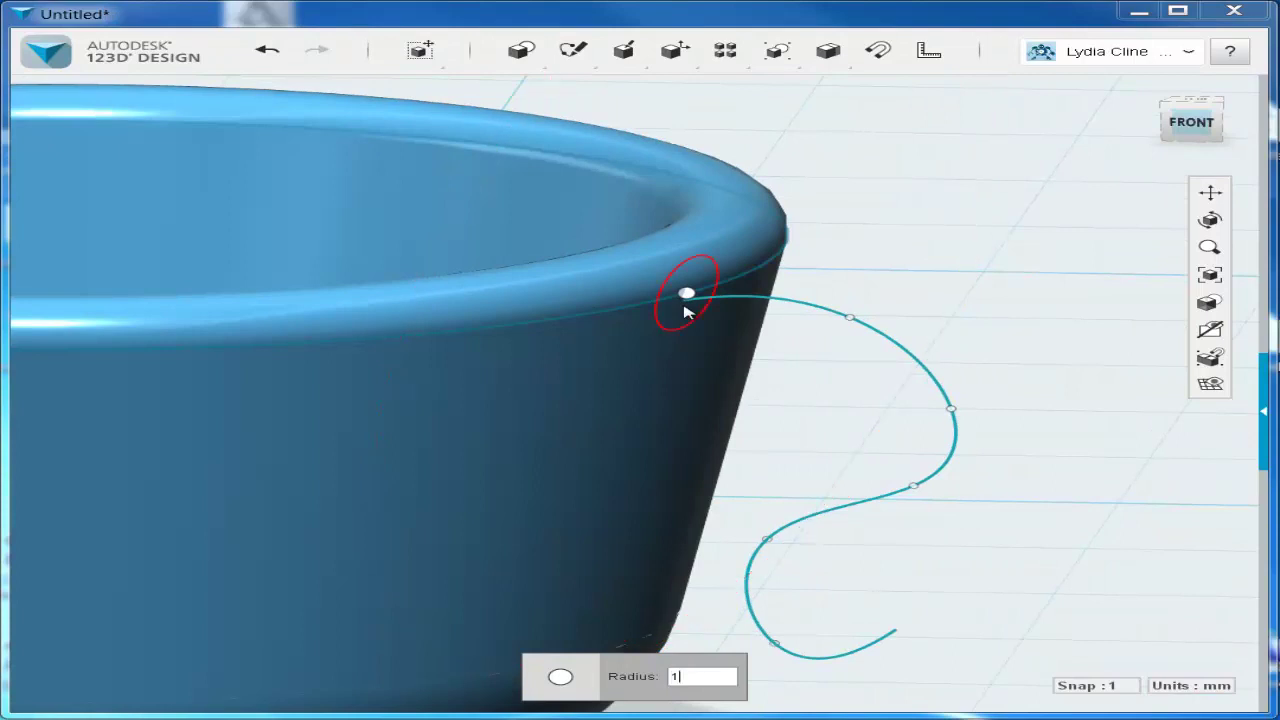
{"action": "key", "text": "Return"}
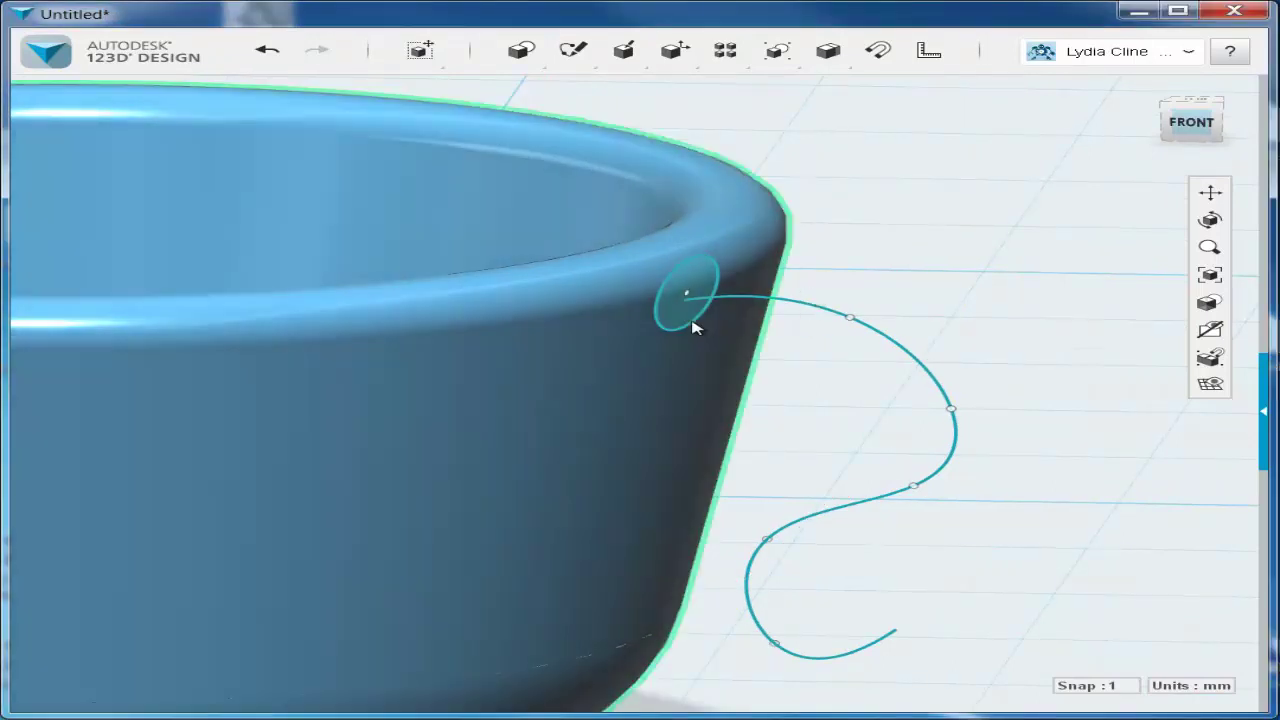
Step: Move the circle -1 mm within its own plane, down from the cup's rim
{"action": "scroll", "coordinate": [683, 325], "scroll_direction": "up", "scroll_amount": 2}
{"action": "mouse_move", "coordinate": [716, 387]}
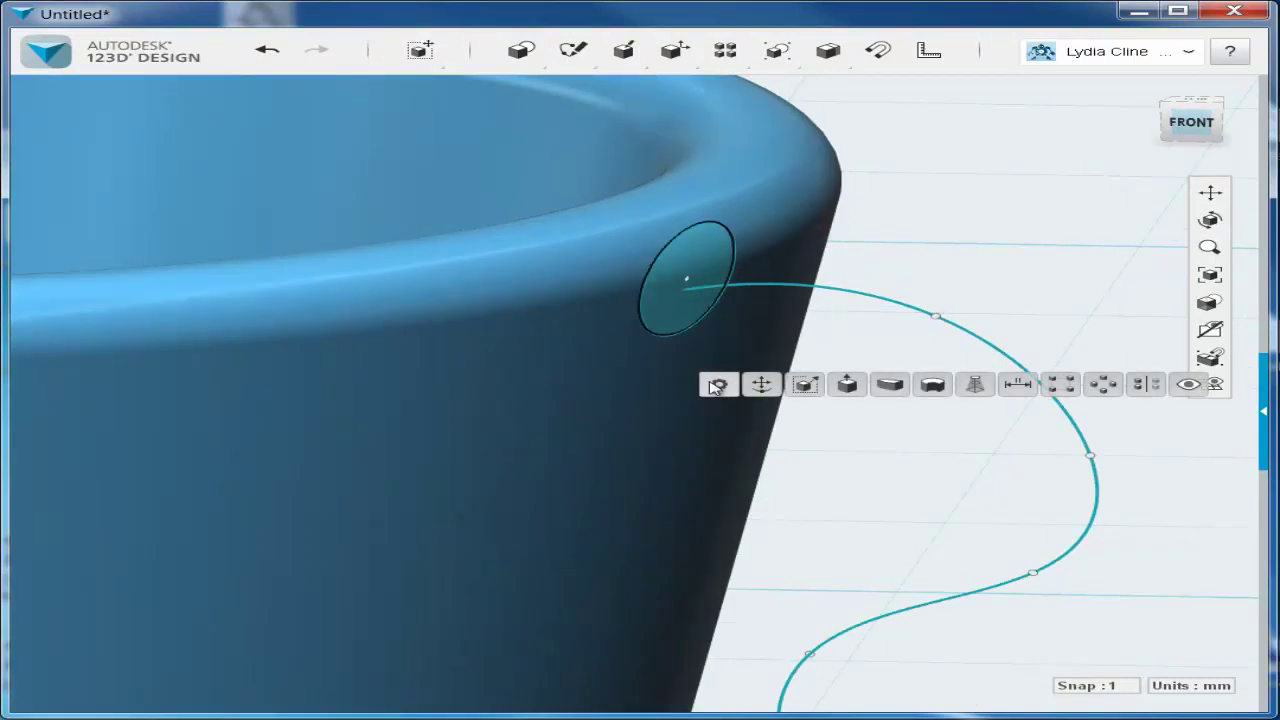
{"action": "left_click", "coordinate": [760, 385]}
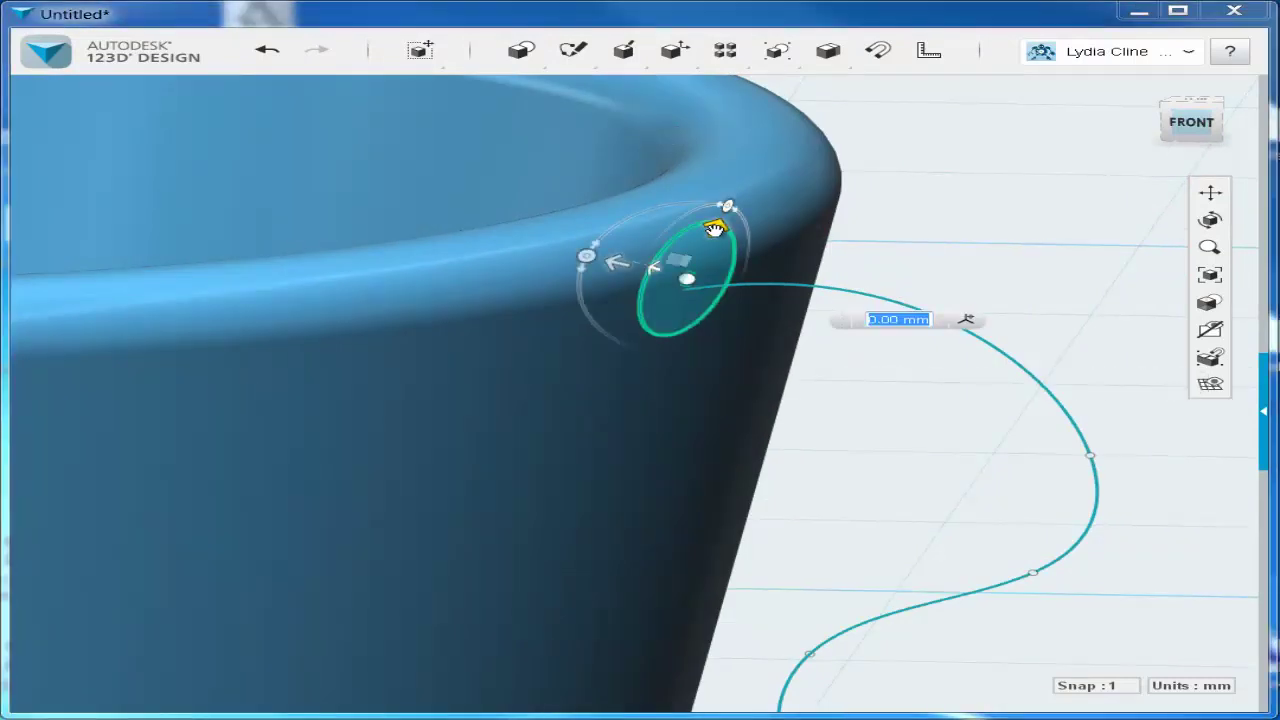
{"action": "left_click_drag", "start_coordinate": [713, 229], "coordinate": [686, 281]}
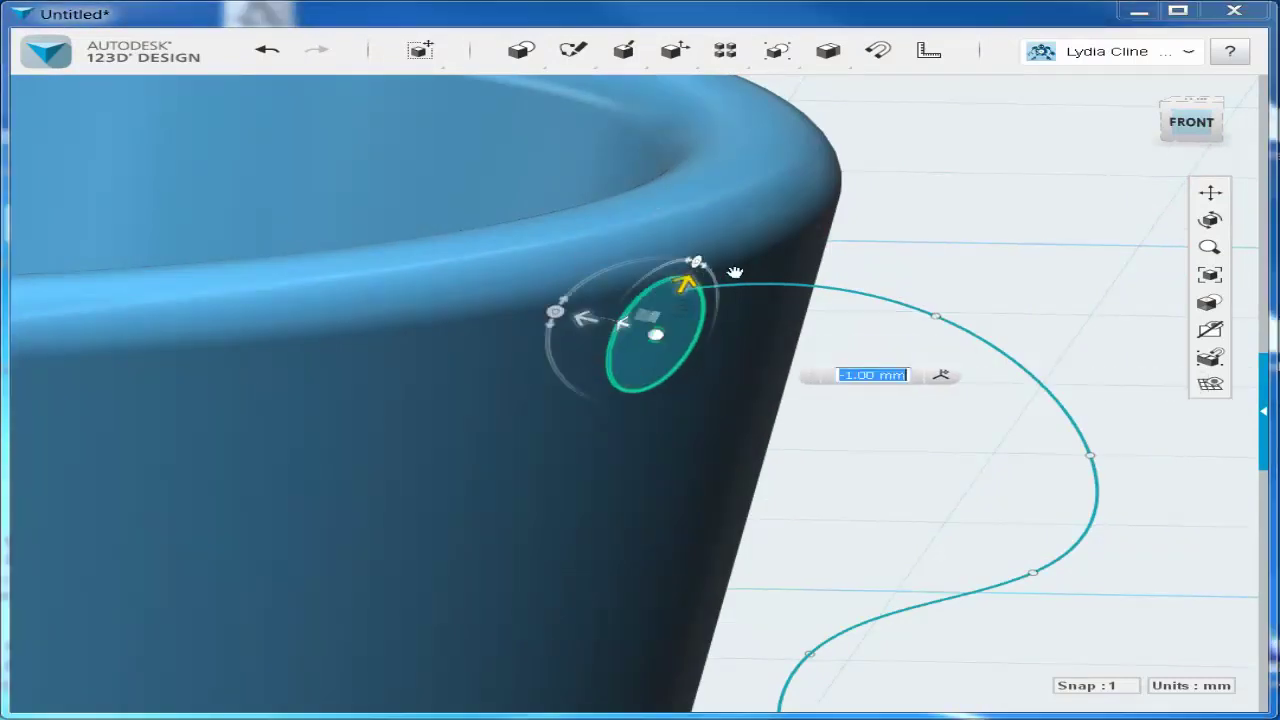
{"action": "left_click", "coordinate": [908, 230]}
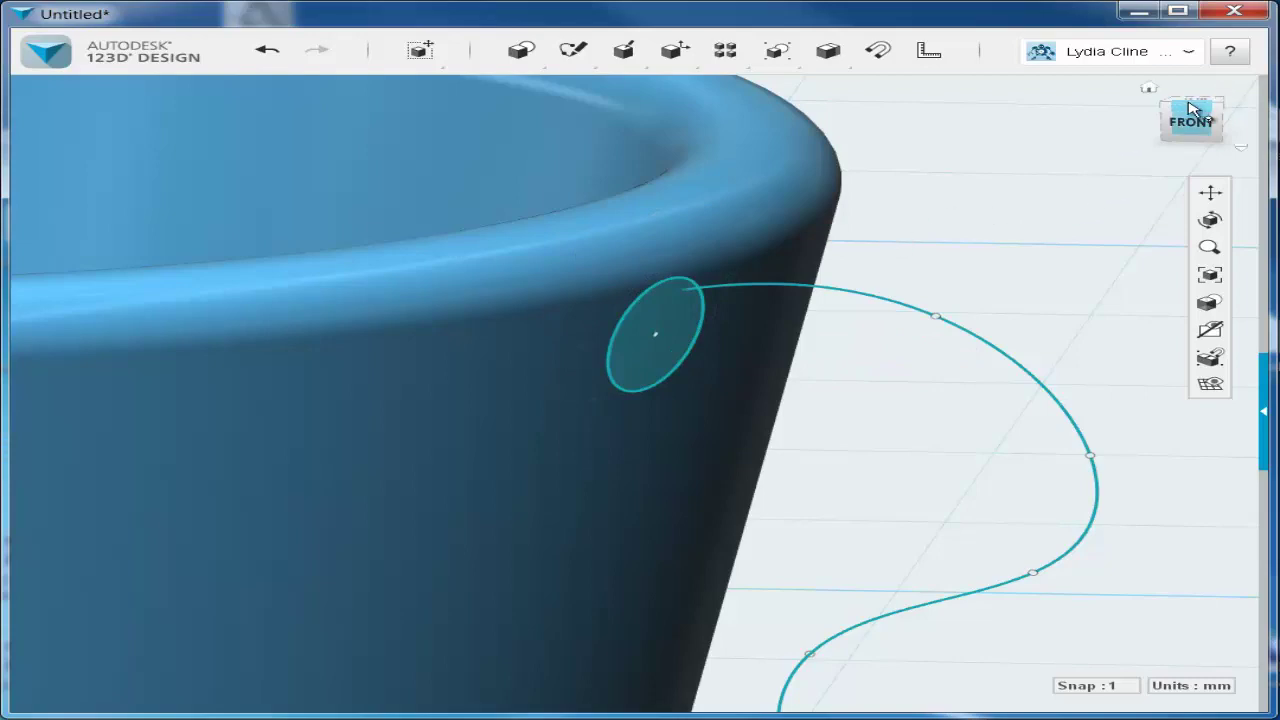
Step: In top view, move the handle spline slightly toward the front and in toward the cup so that its start crosses the circle
{"action": "right_click_drag", "start_coordinate": [1121, 200], "coordinate": [1117, 240]}
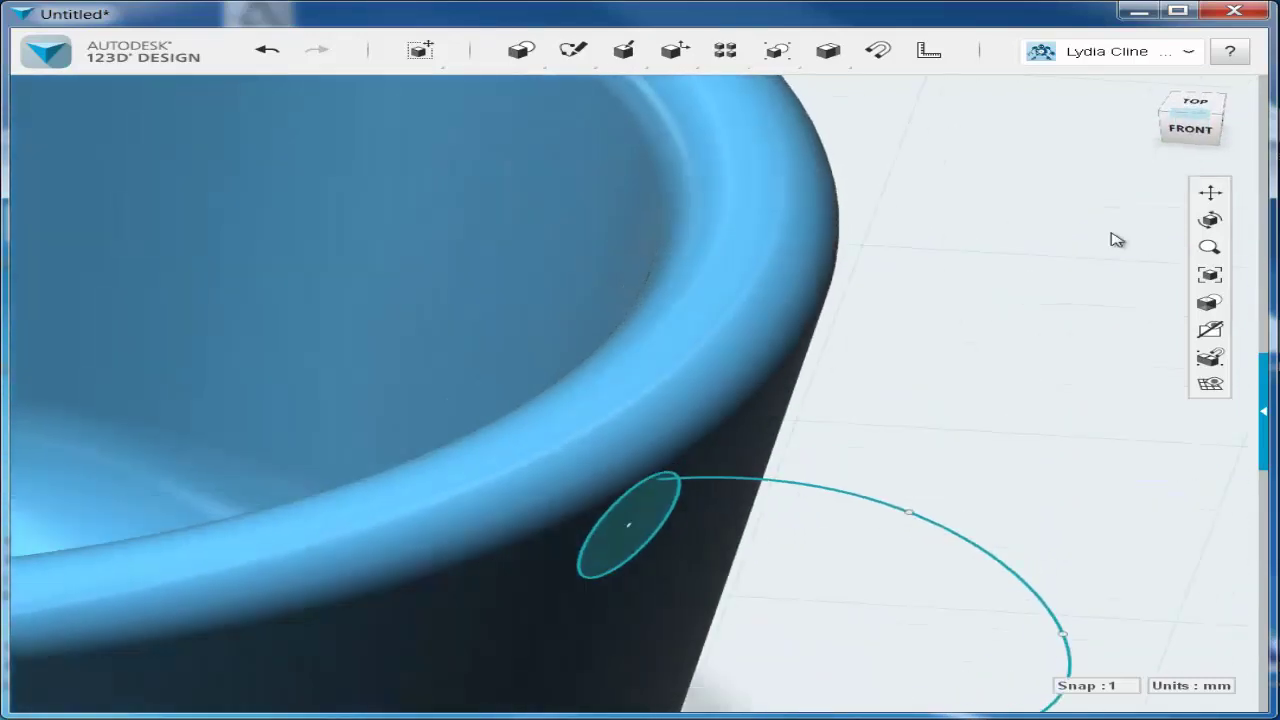
{"action": "left_click", "coordinate": [1200, 108]}
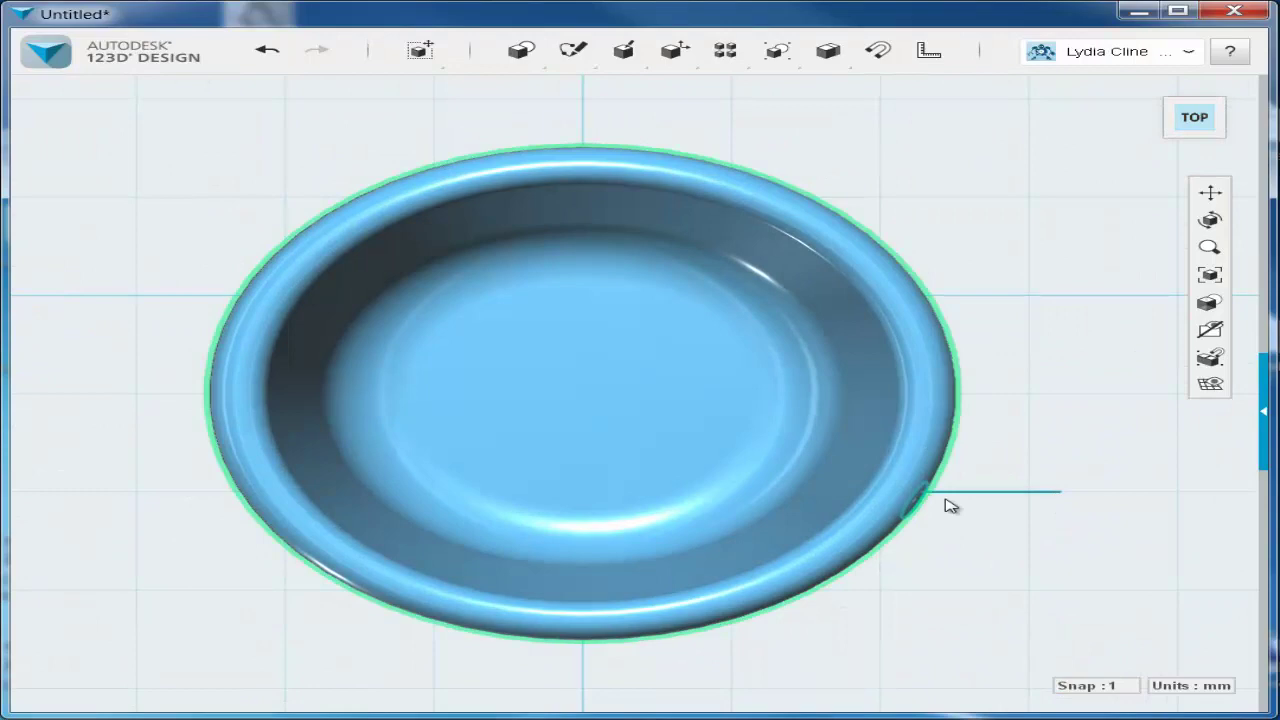
{"action": "scroll", "coordinate": [940, 510], "scroll_direction": "up", "scroll_amount": 5}
{"action": "left_click", "coordinate": [998, 465]}
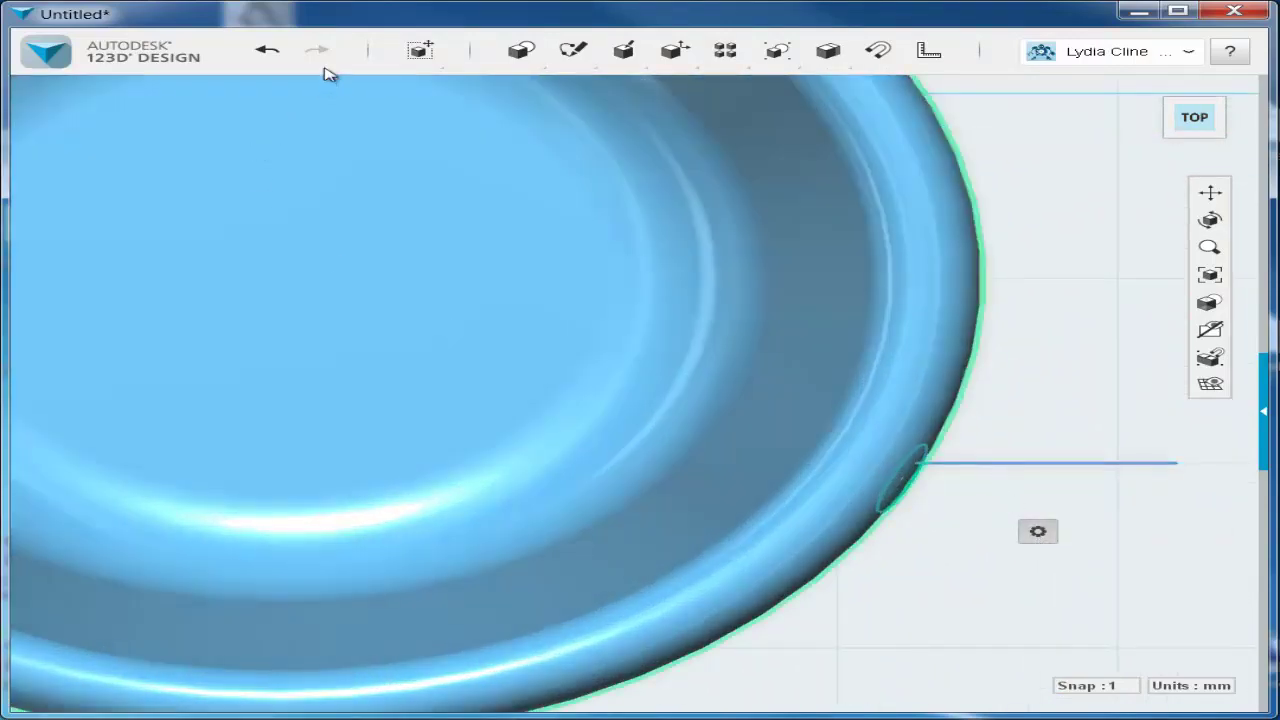
{"action": "mouse_move", "coordinate": [420, 50]}
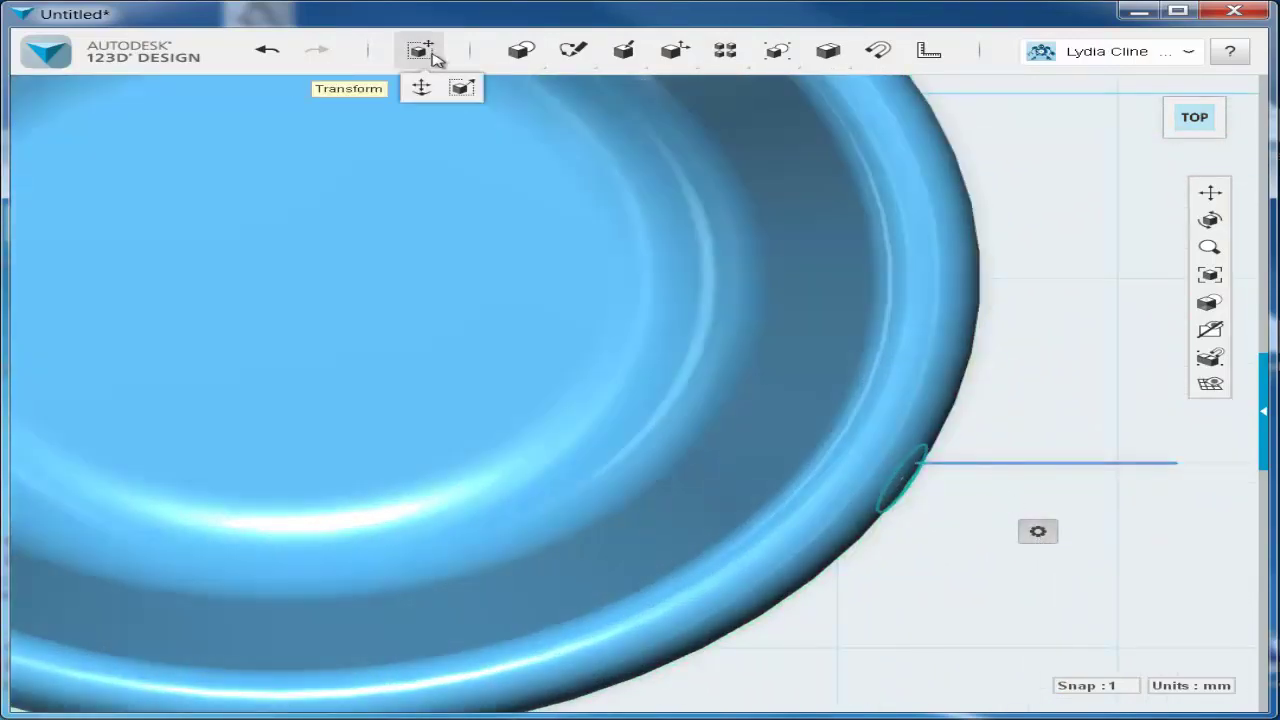
{"action": "left_click", "coordinate": [418, 88]}
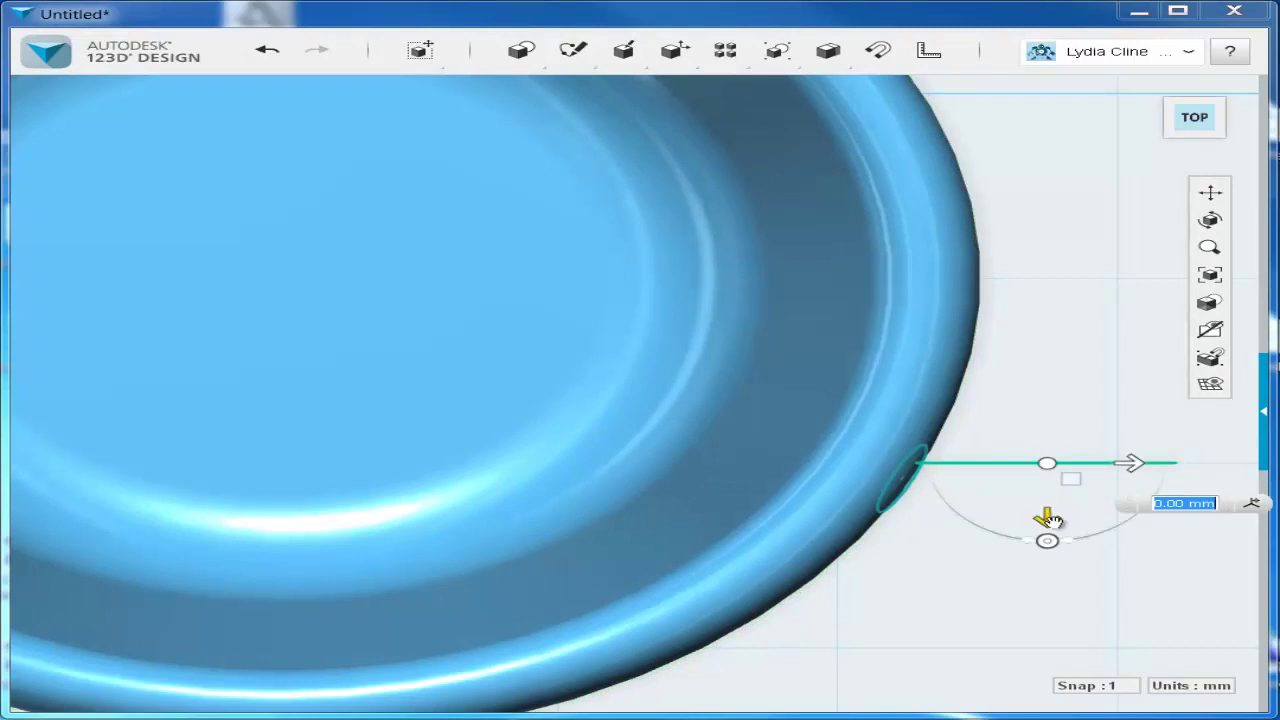
{"action": "left_click_drag", "start_coordinate": [1047, 518], "coordinate": [1048, 537]}
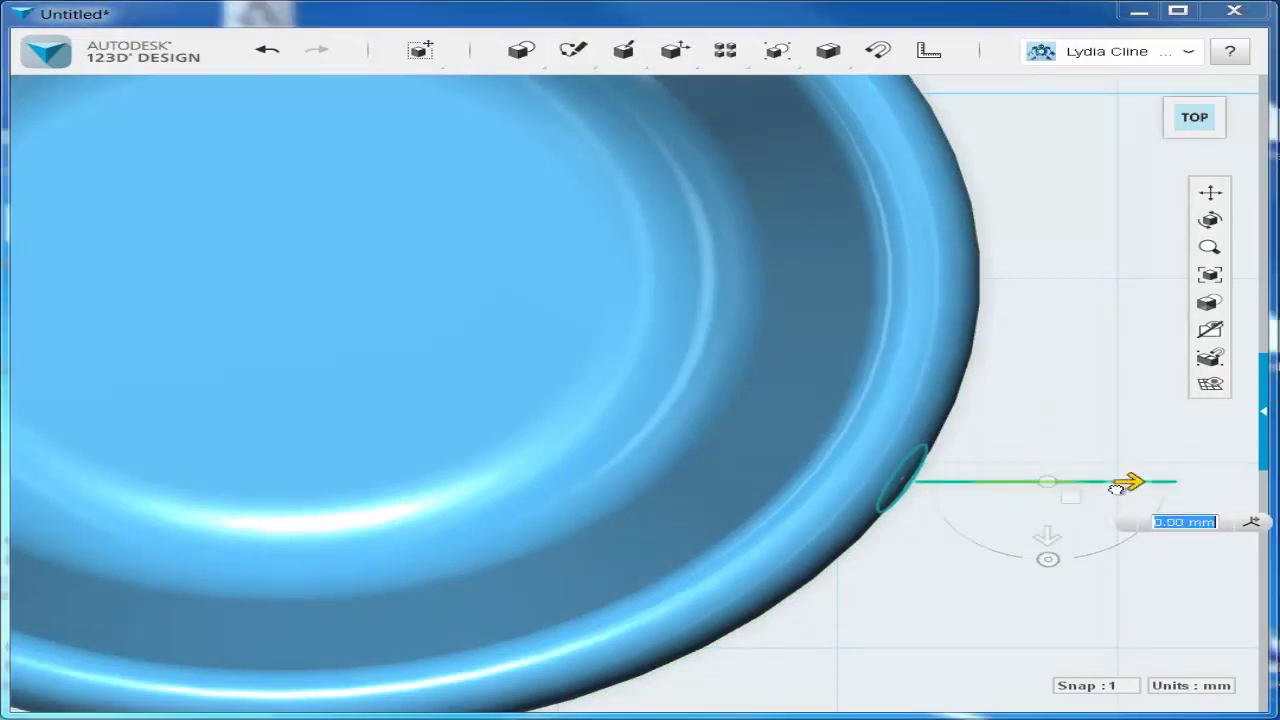
{"action": "left_click_drag", "start_coordinate": [1131, 484], "coordinate": [1100, 487]}
{"action": "left_click", "coordinate": [1096, 345]}
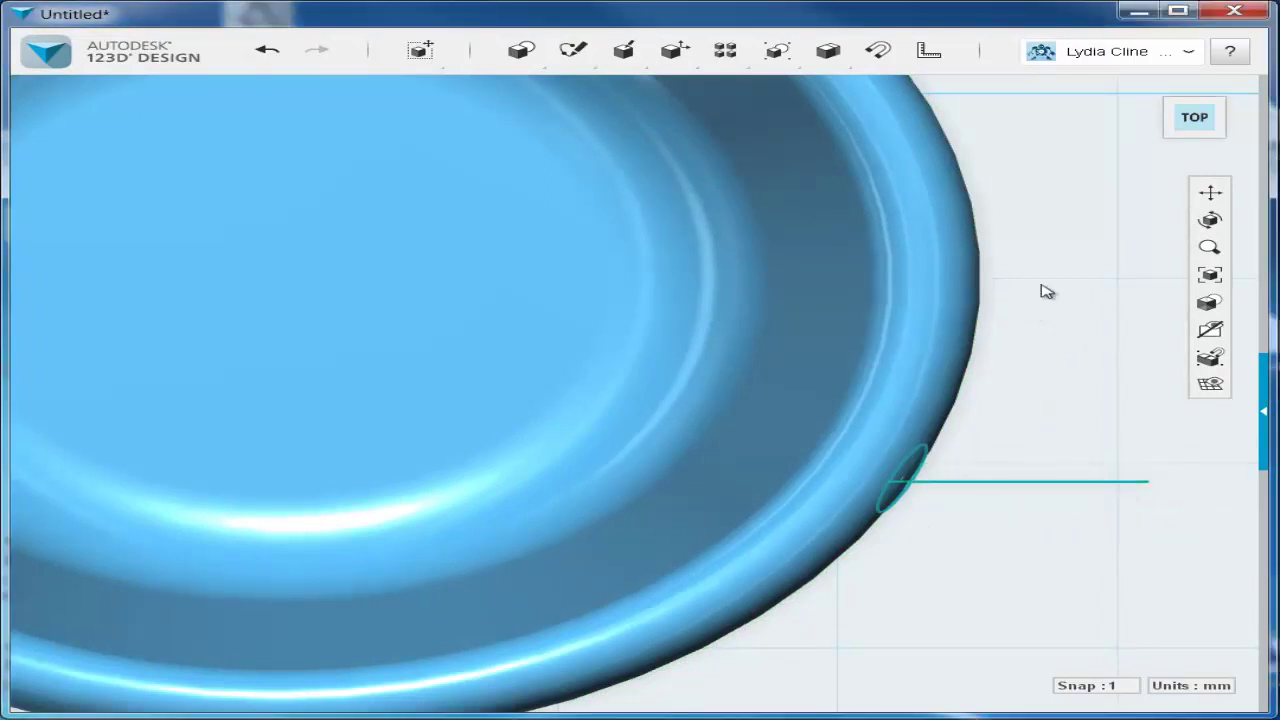
Step: Switch to a perspective view and frame the circle and handle spline from the front
{"action": "mouse_move", "coordinate": [1176, 112]}
{"action": "left_click", "coordinate": [1148, 92]}
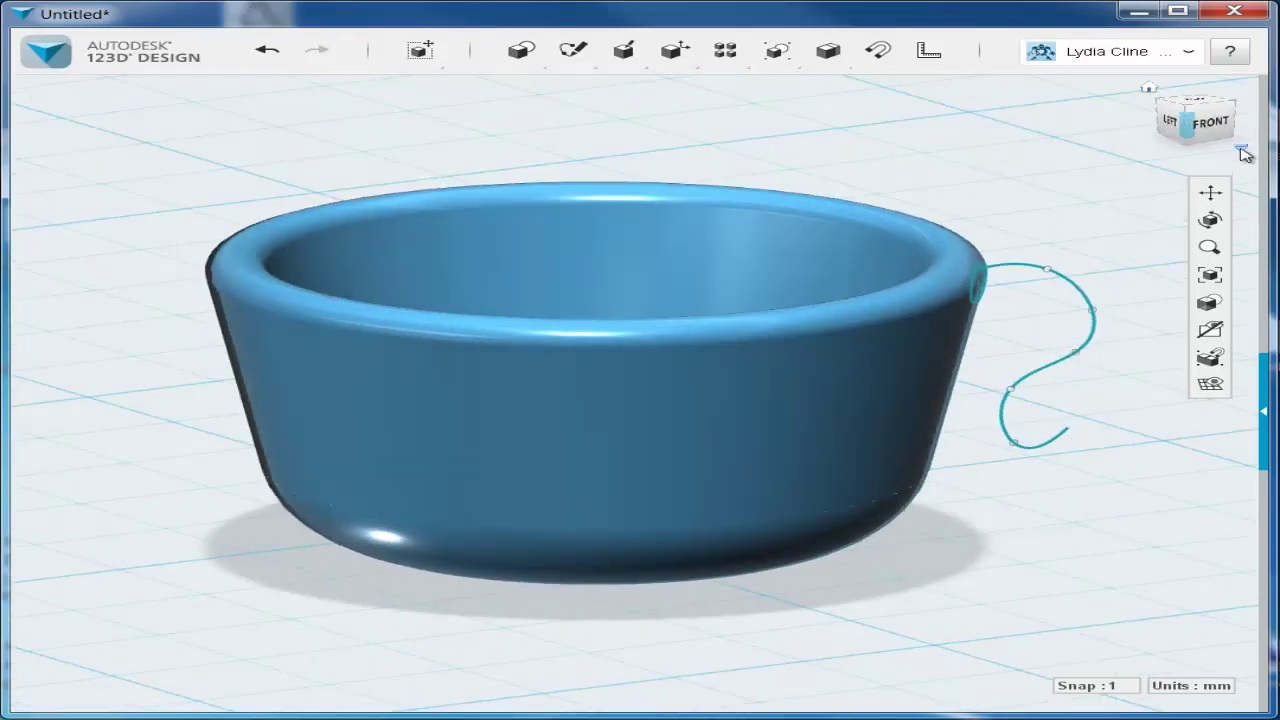
{"action": "left_click", "coordinate": [1241, 147]}
{"action": "left_click", "coordinate": [1131, 190]}
{"action": "scroll", "coordinate": [840, 282], "scroll_direction": "down", "scroll_amount": 3}
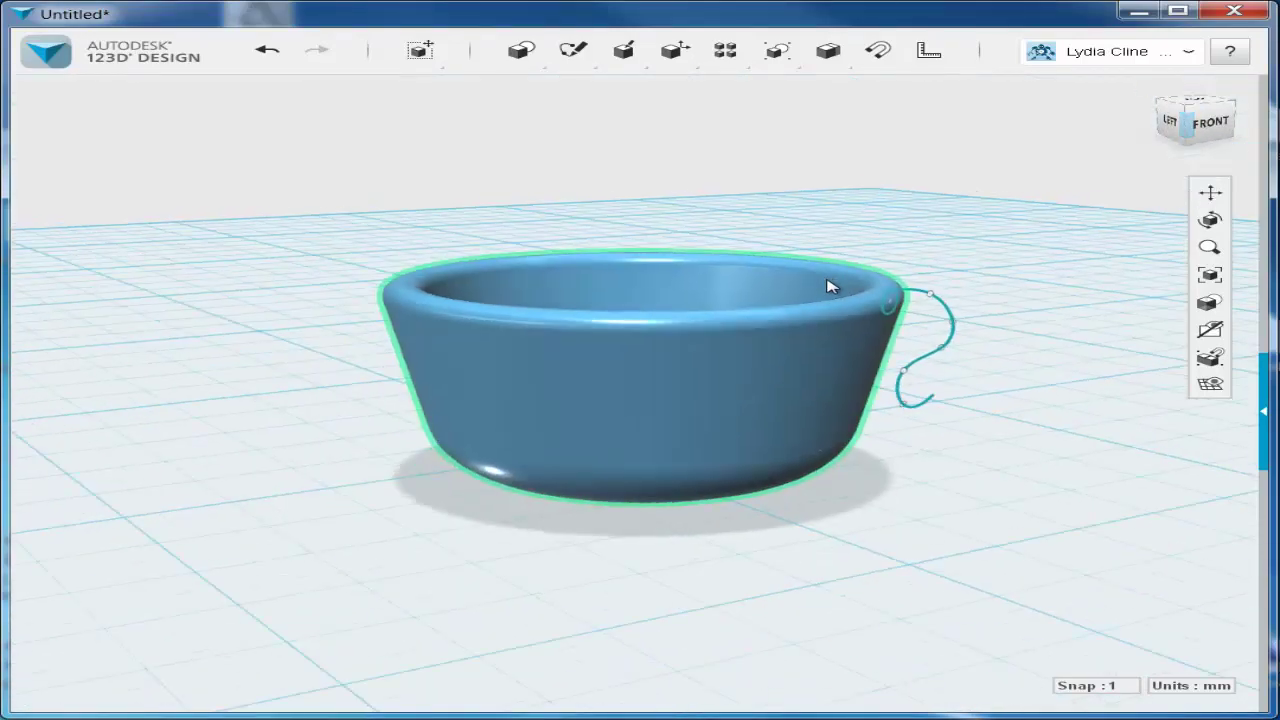
{"action": "right_click_drag", "start_coordinate": [829, 286], "coordinate": [794, 331]}
{"action": "scroll", "coordinate": [794, 331], "scroll_direction": "up", "scroll_amount": 6}
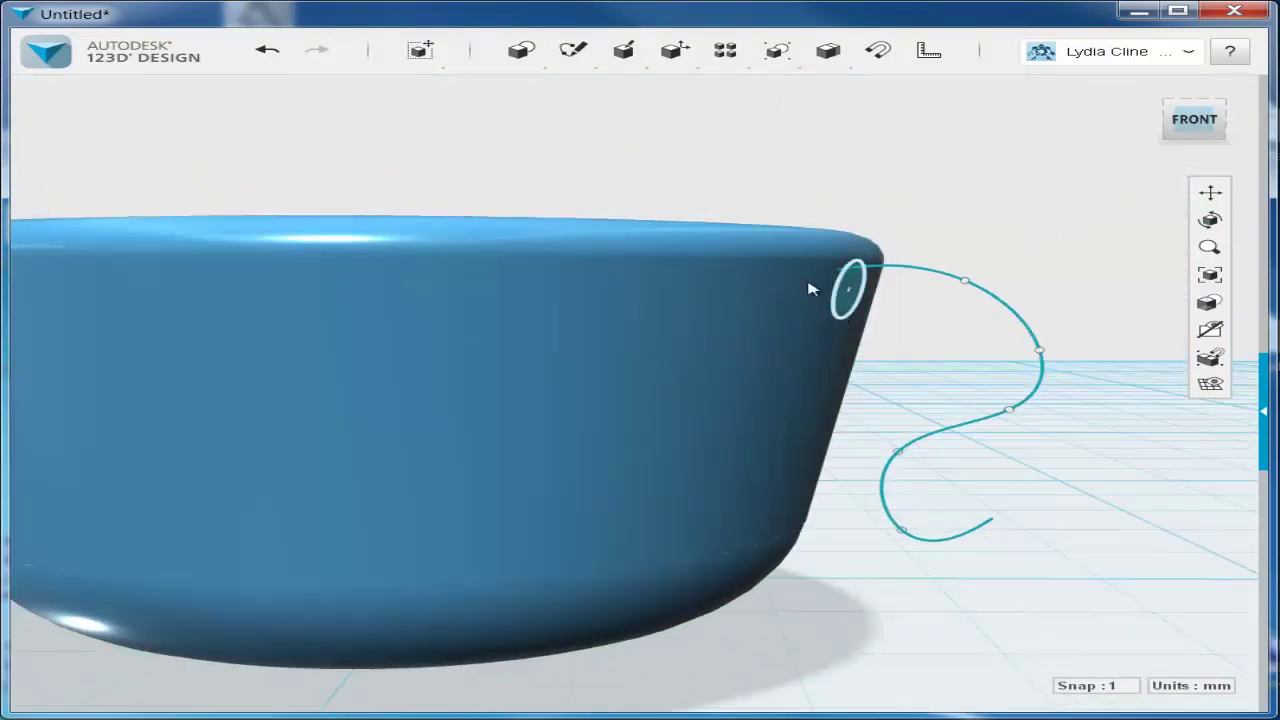
Step: Sweep the circle along the full length of the handle spline as a new solid instead of a cut
{"action": "mouse_move", "coordinate": [570, 50]}
{"action": "mouse_move", "coordinate": [622, 50]}
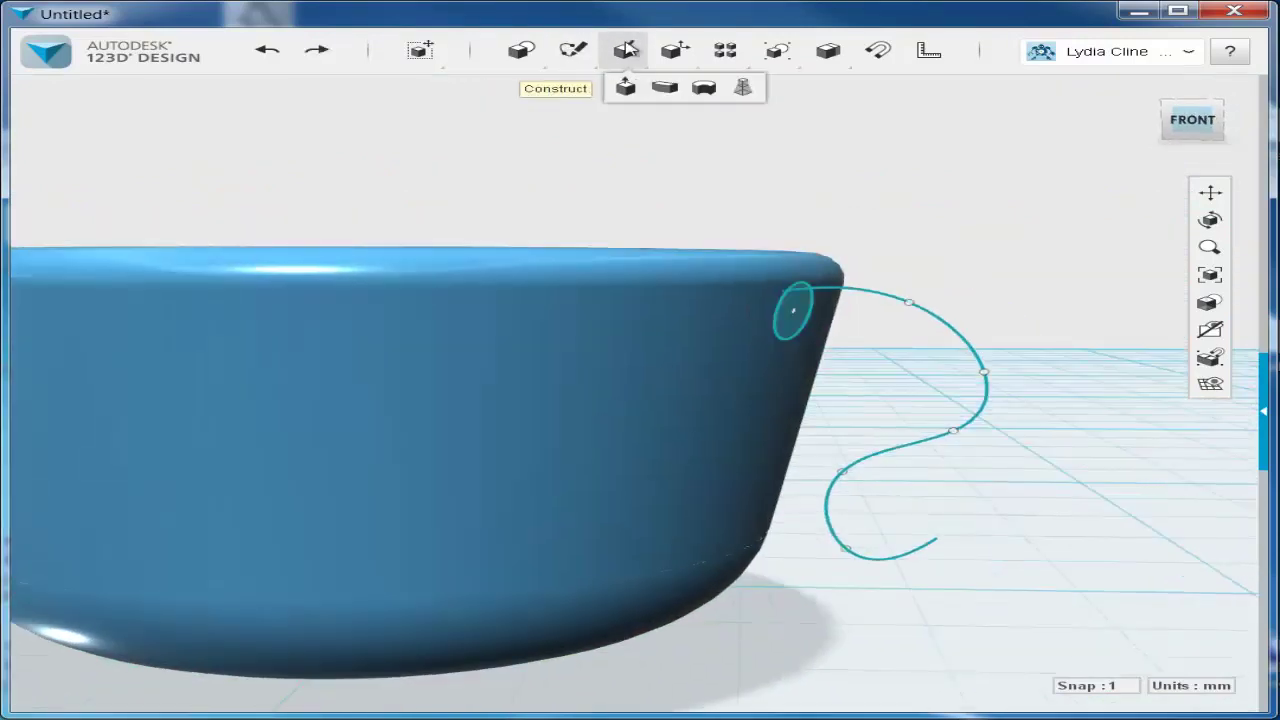
{"action": "left_click", "coordinate": [664, 87]}
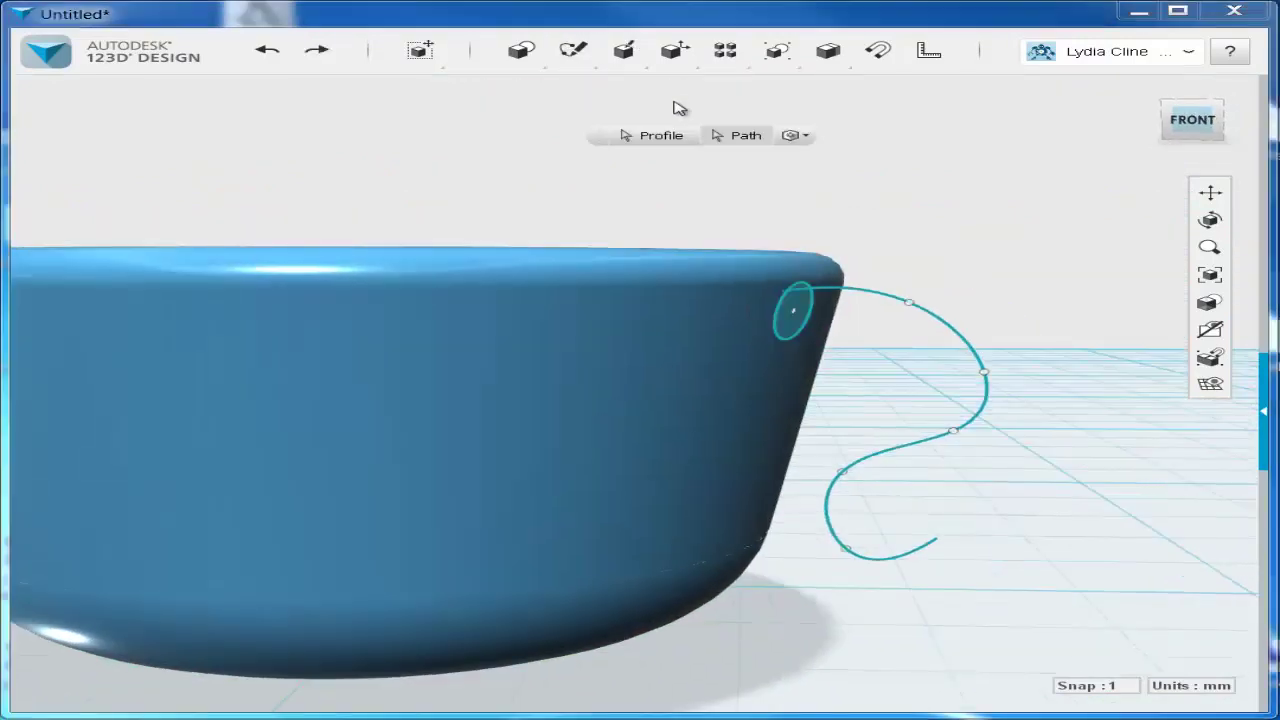
{"action": "left_click", "coordinate": [796, 312]}
{"action": "left_click", "coordinate": [745, 137]}
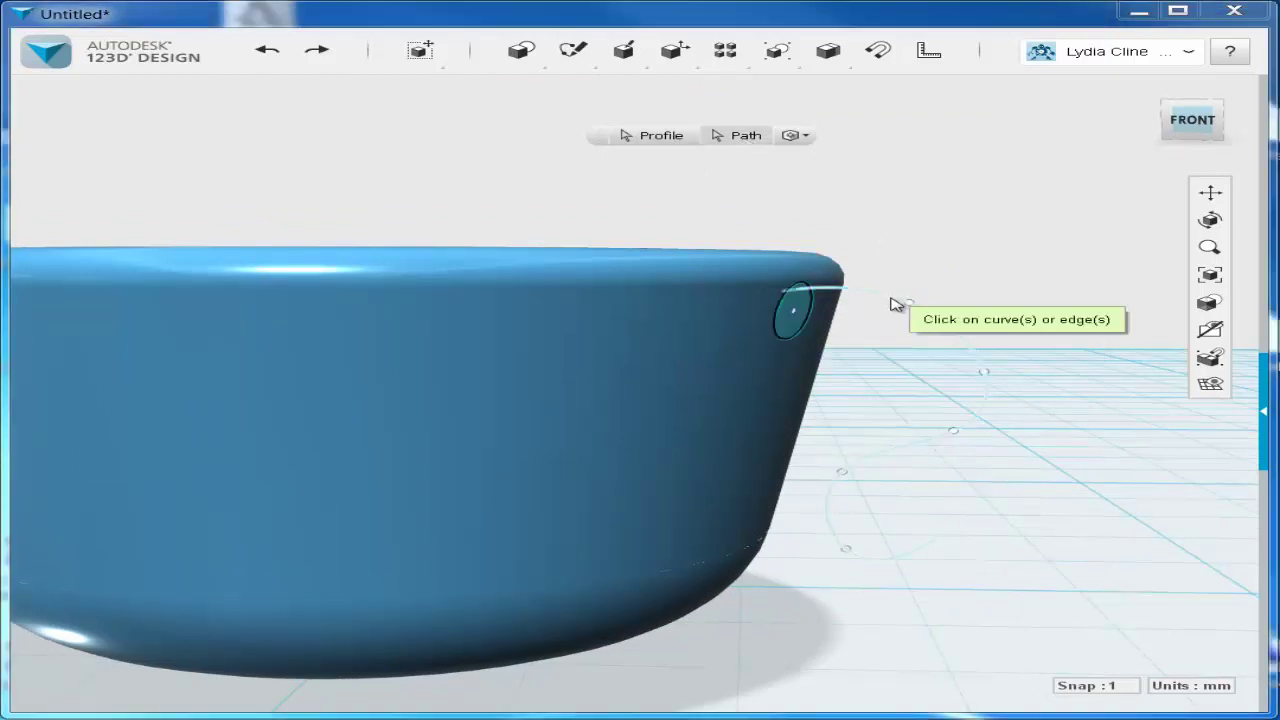
{"action": "left_click", "coordinate": [895, 299]}
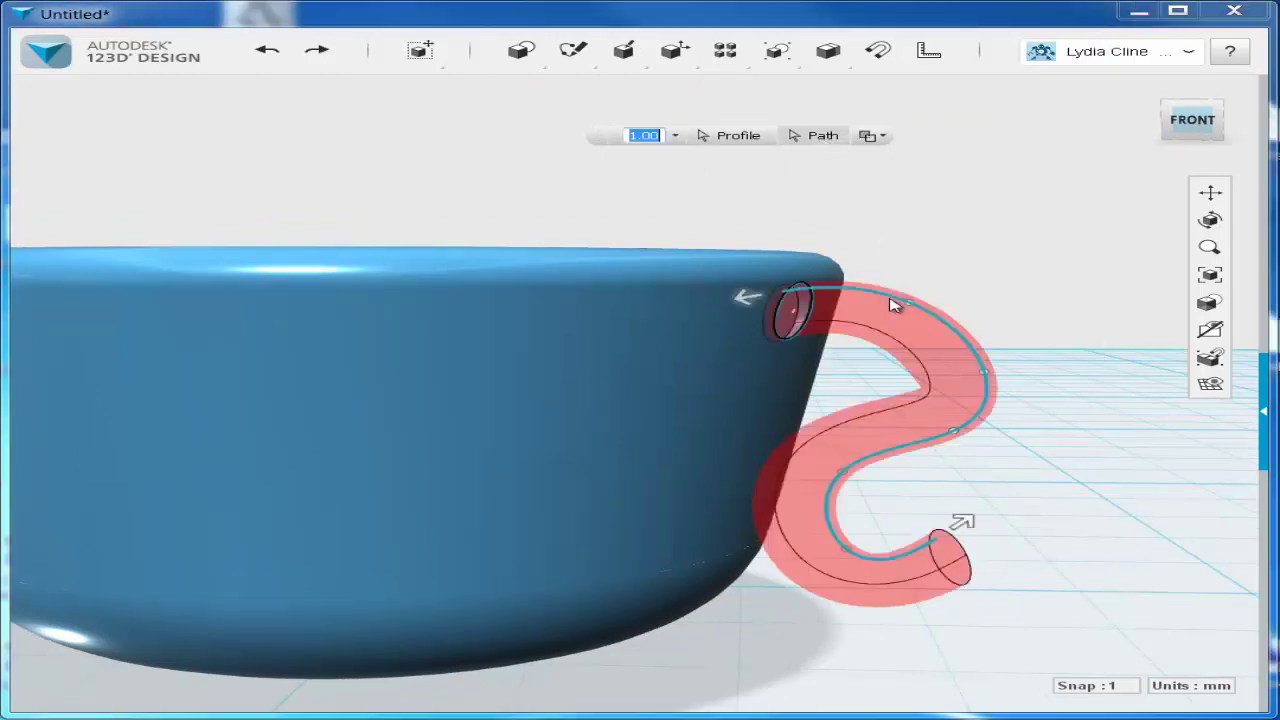
{"action": "left_click", "coordinate": [885, 136]}
{"action": "left_click", "coordinate": [908, 226]}
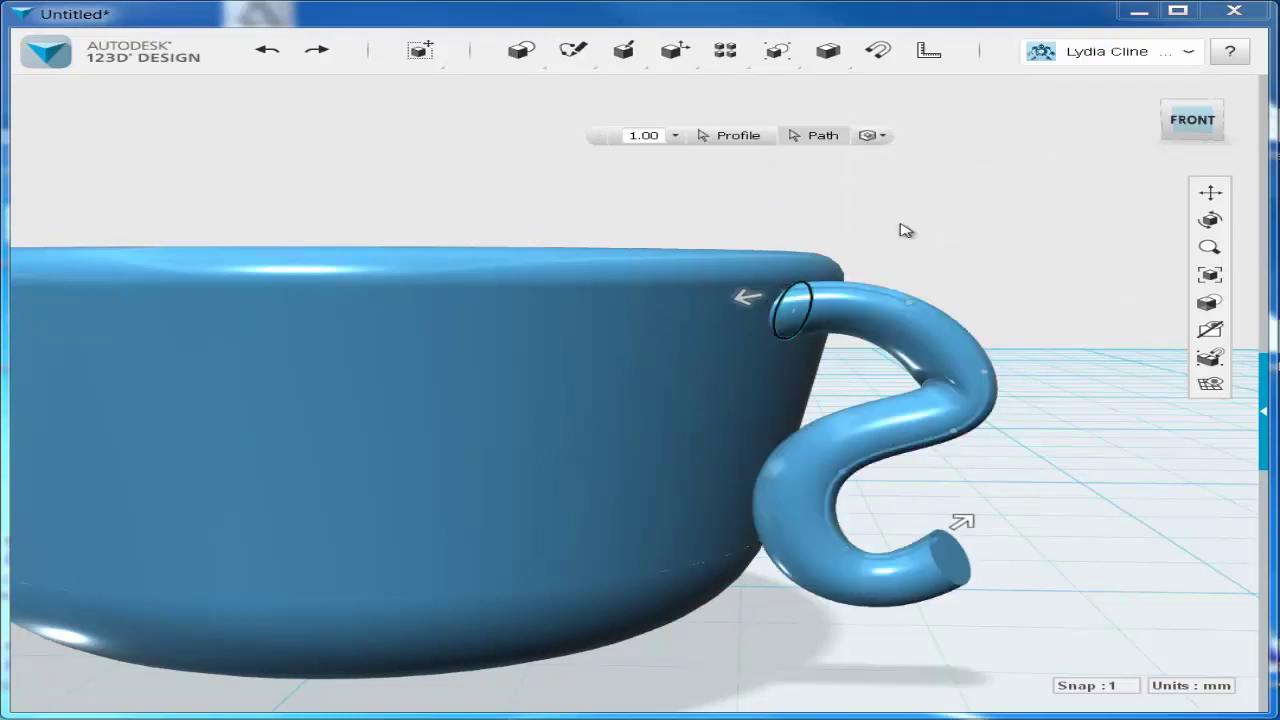
{"action": "left_click", "coordinate": [971, 229]}
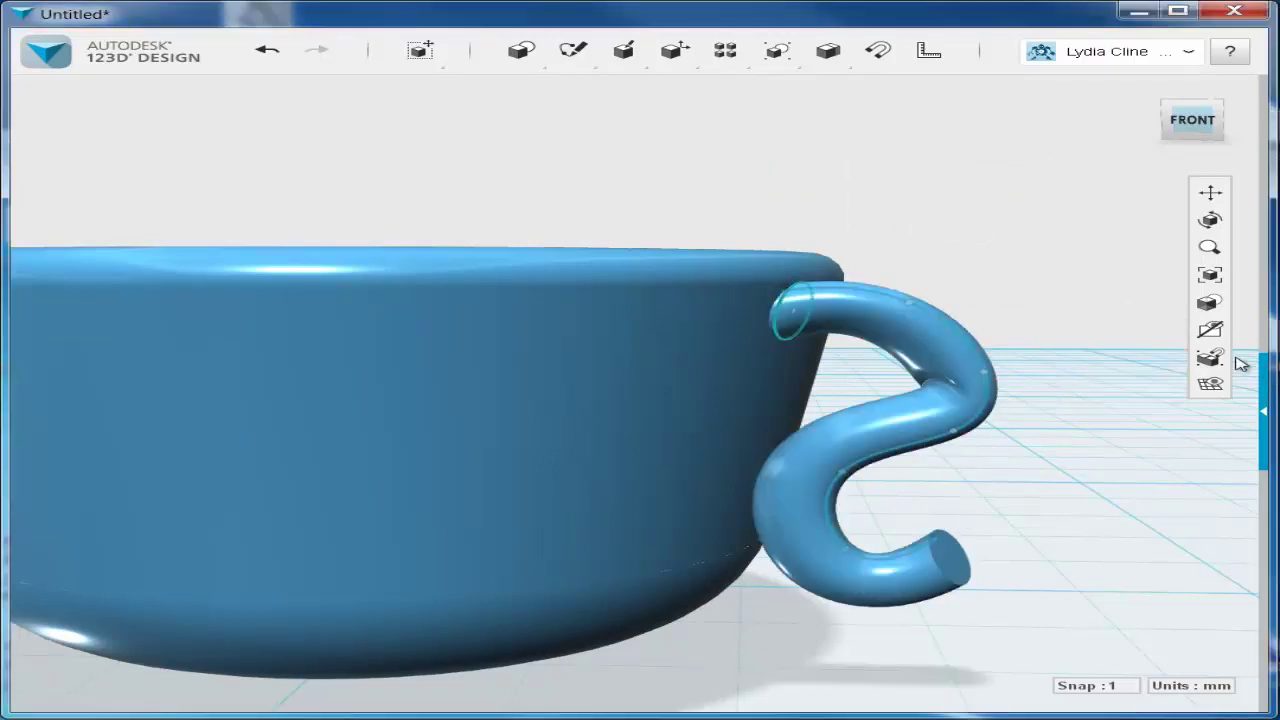
Step: Hide the sketches so that only the solid cup and handle are displayed
{"action": "mouse_move", "coordinate": [1211, 357]}
{"action": "left_click", "coordinate": [1083, 397]}
{"action": "scroll", "coordinate": [1075, 370], "scroll_direction": "down", "scroll_amount": 2}
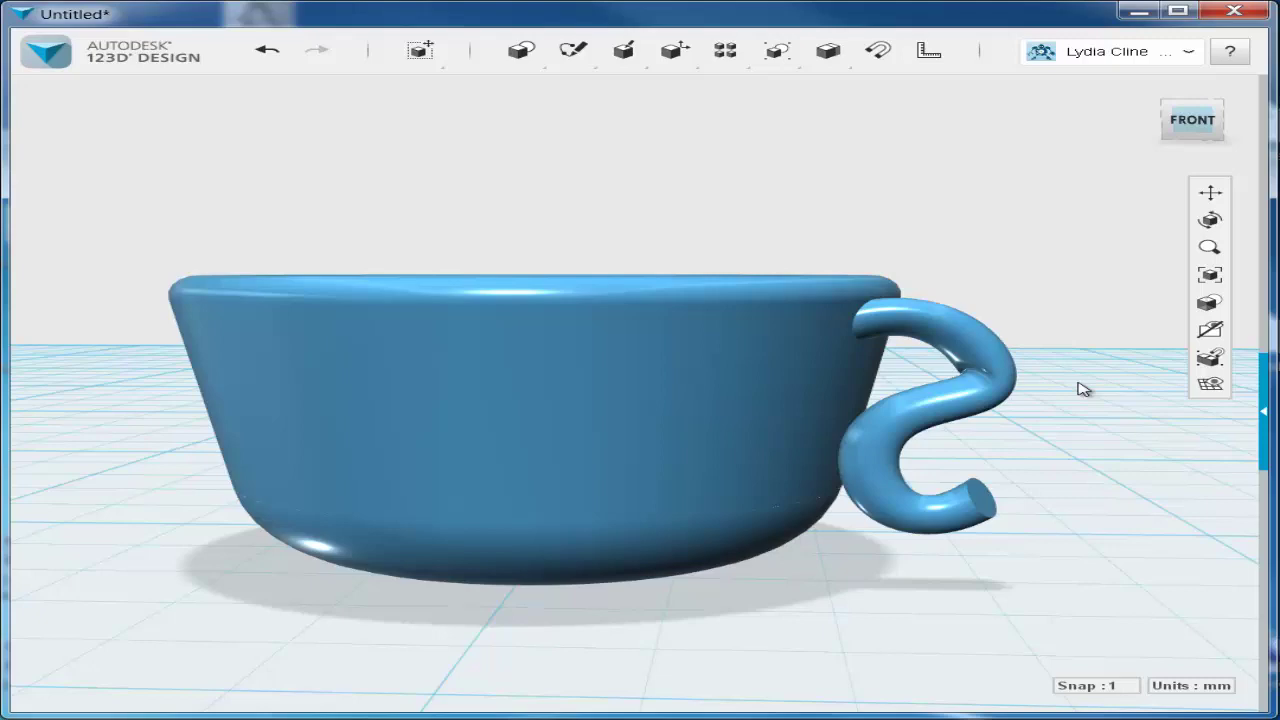
Step: Examine how the handle meets the cup from the front and from above
{"action": "right_click_drag", "start_coordinate": [1083, 390], "coordinate": [1028, 419]}
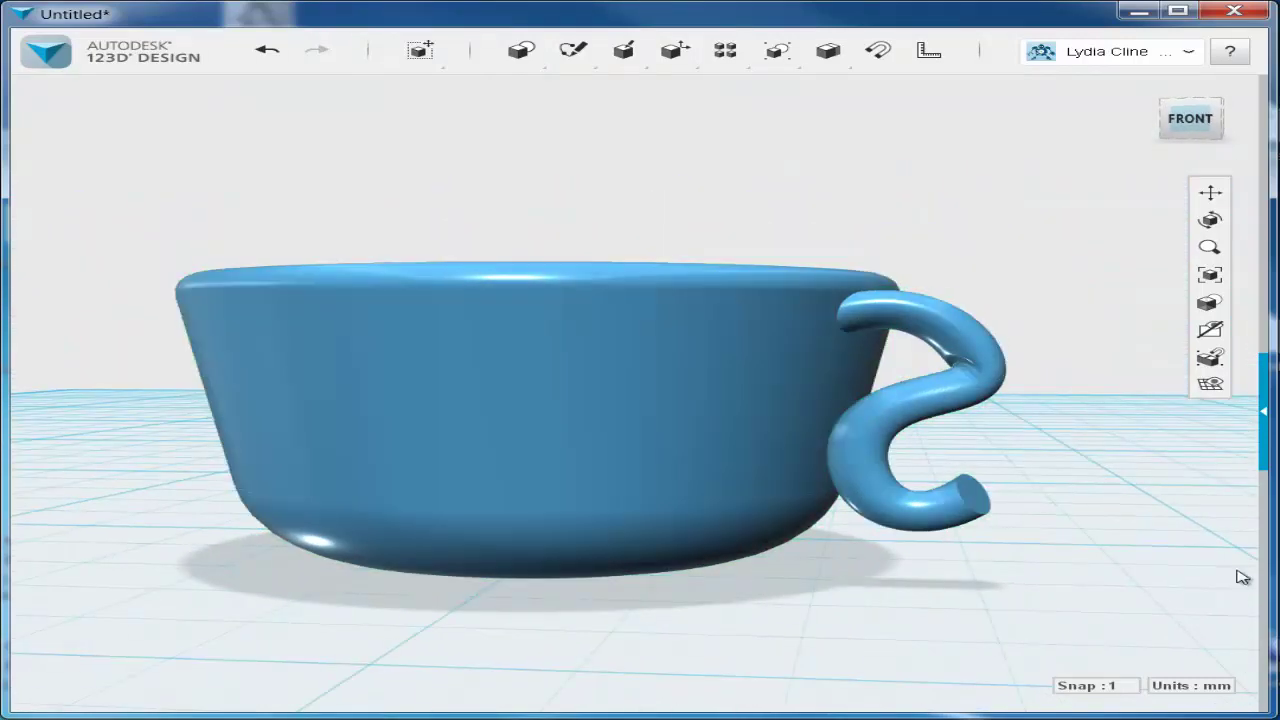
{"action": "mouse_move", "coordinate": [1231, 549]}
{"action": "right_mouse_down"}
{"action": "mouse_move", "coordinate": [1169, 543]}
{"action": "mouse_move", "coordinate": [1134, 523]}
{"action": "mouse_move", "coordinate": [1250, 540]}
{"action": "right_mouse_up"}
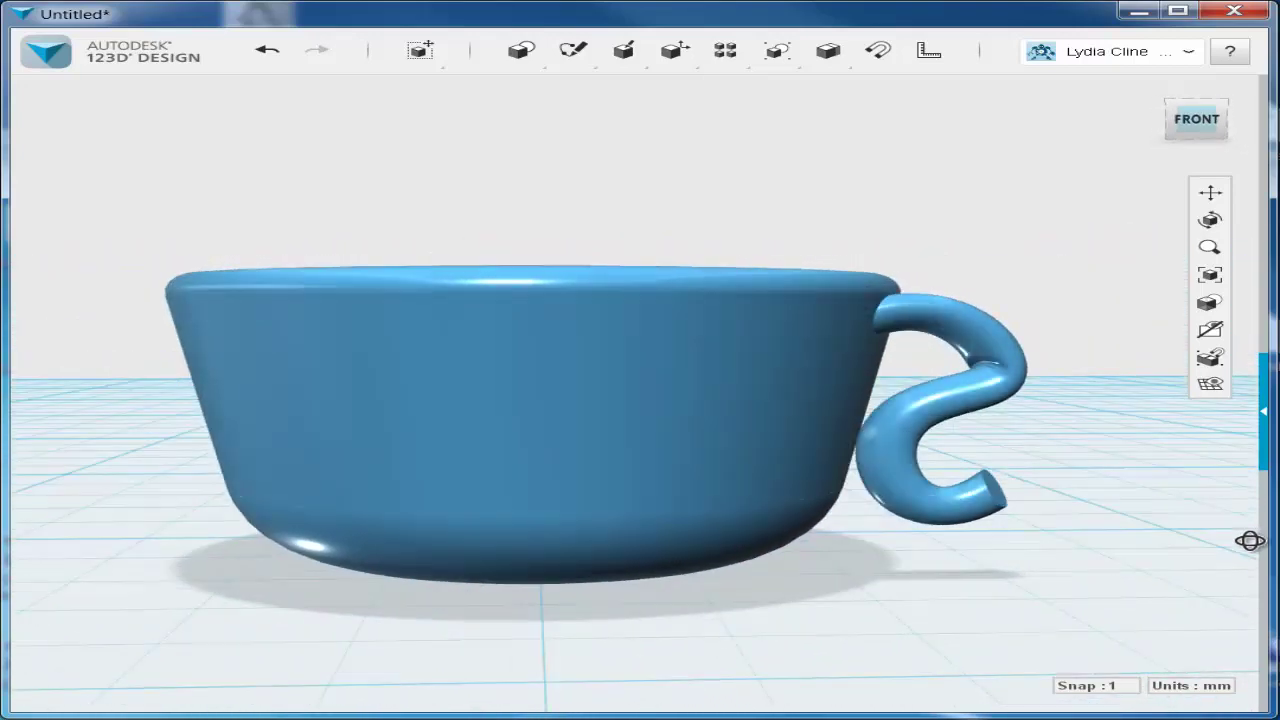
{"action": "scroll", "coordinate": [1100, 455], "scroll_direction": "down", "scroll_amount": 3}
{"action": "right_click_drag", "start_coordinate": [1080, 483], "coordinate": [1061, 511]}
{"action": "middle_click_drag", "start_coordinate": [1062, 477], "coordinate": [966, 387]}
{"action": "right_click_drag", "start_coordinate": [840, 546], "coordinate": [851, 582]}
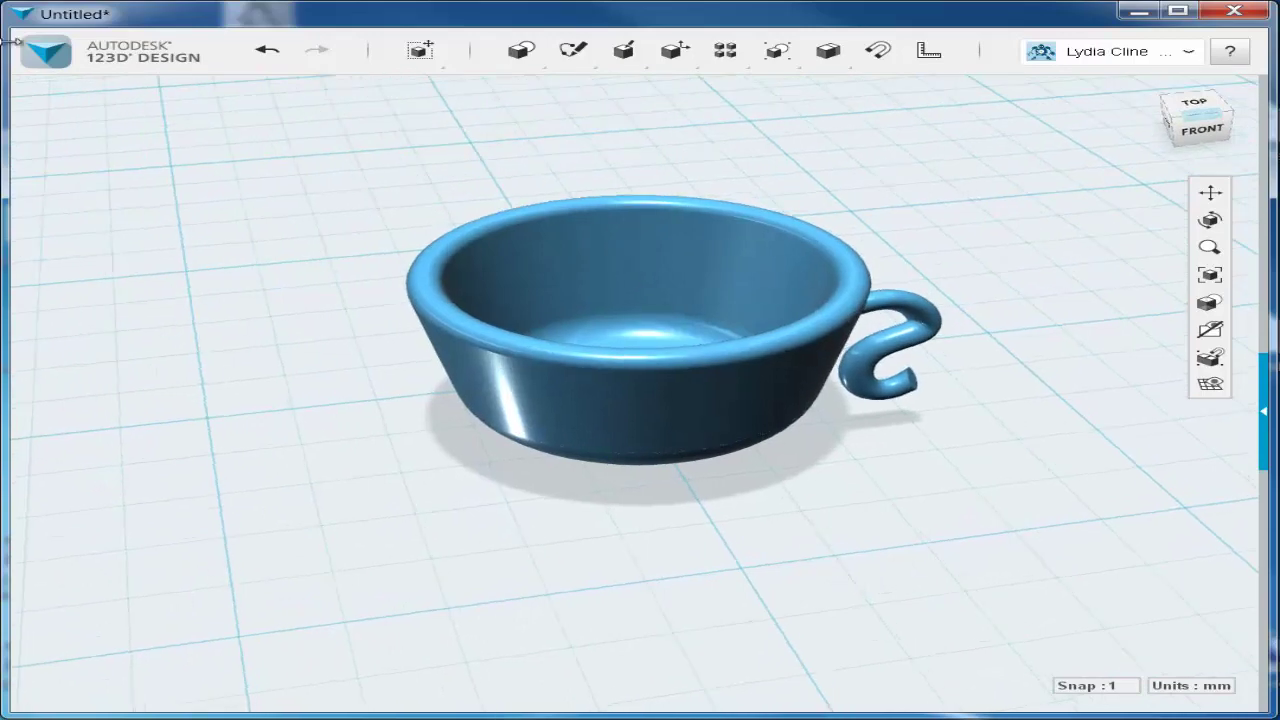
Step: Insert the frog model file from the computer's desktop and fit all objects in view
{"action": "left_click", "coordinate": [50, 50]}
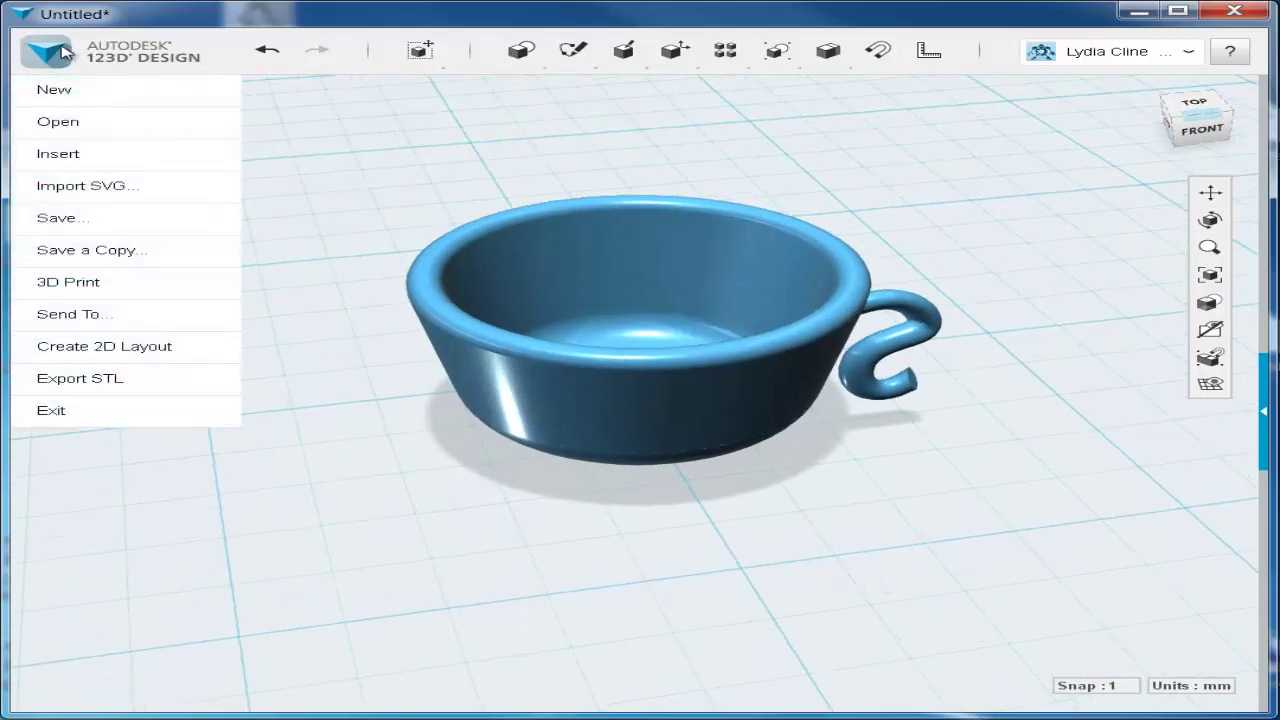
{"action": "left_click", "coordinate": [47, 155]}
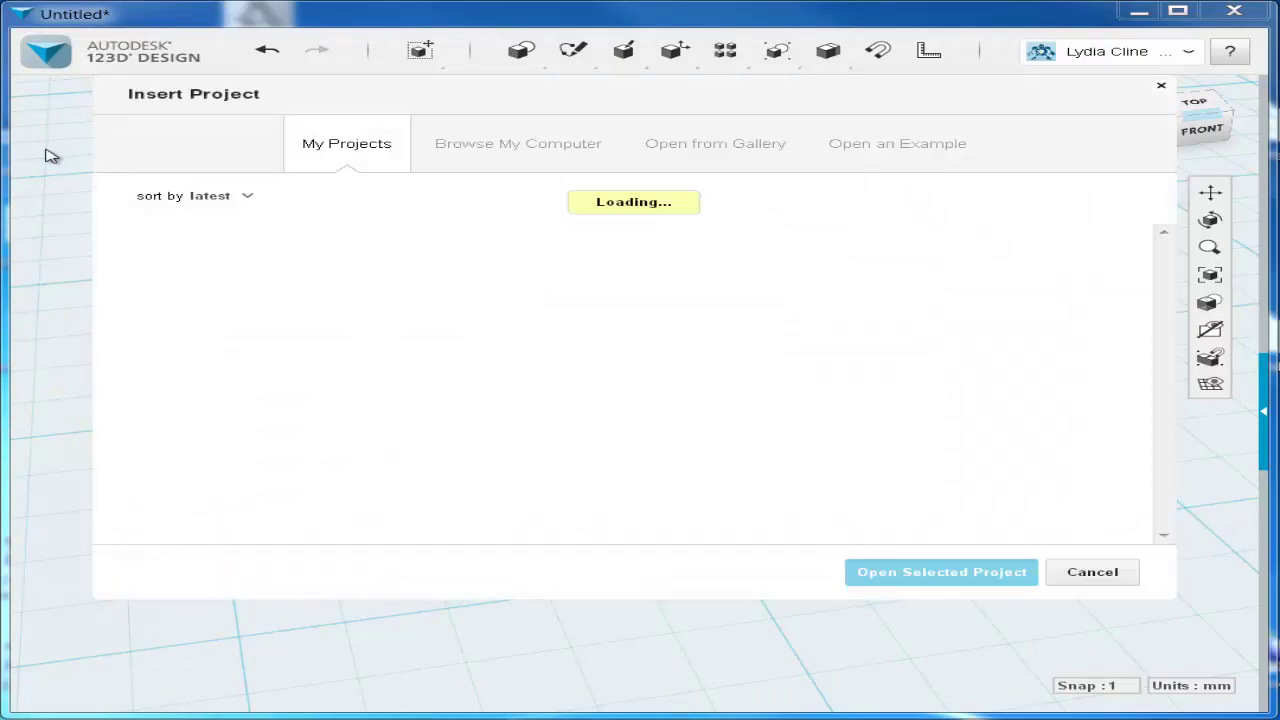
{"action": "left_click", "coordinate": [480, 146]}
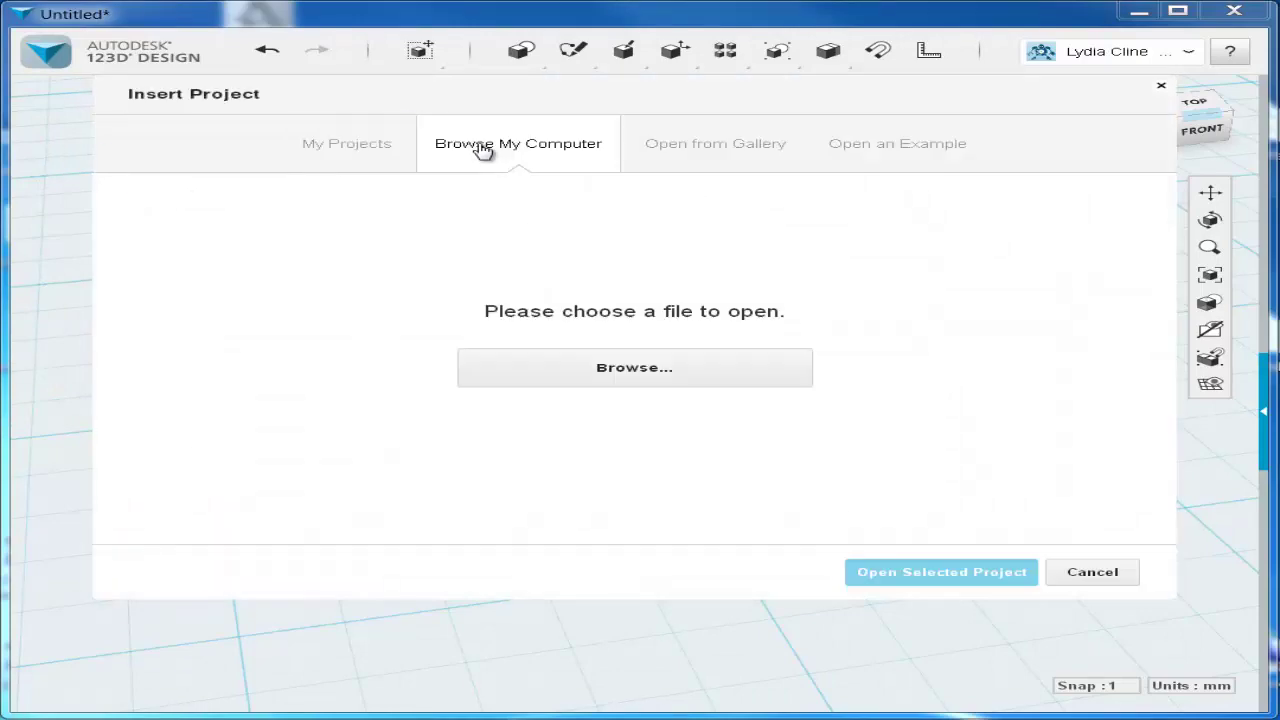
{"action": "left_click", "coordinate": [630, 364]}
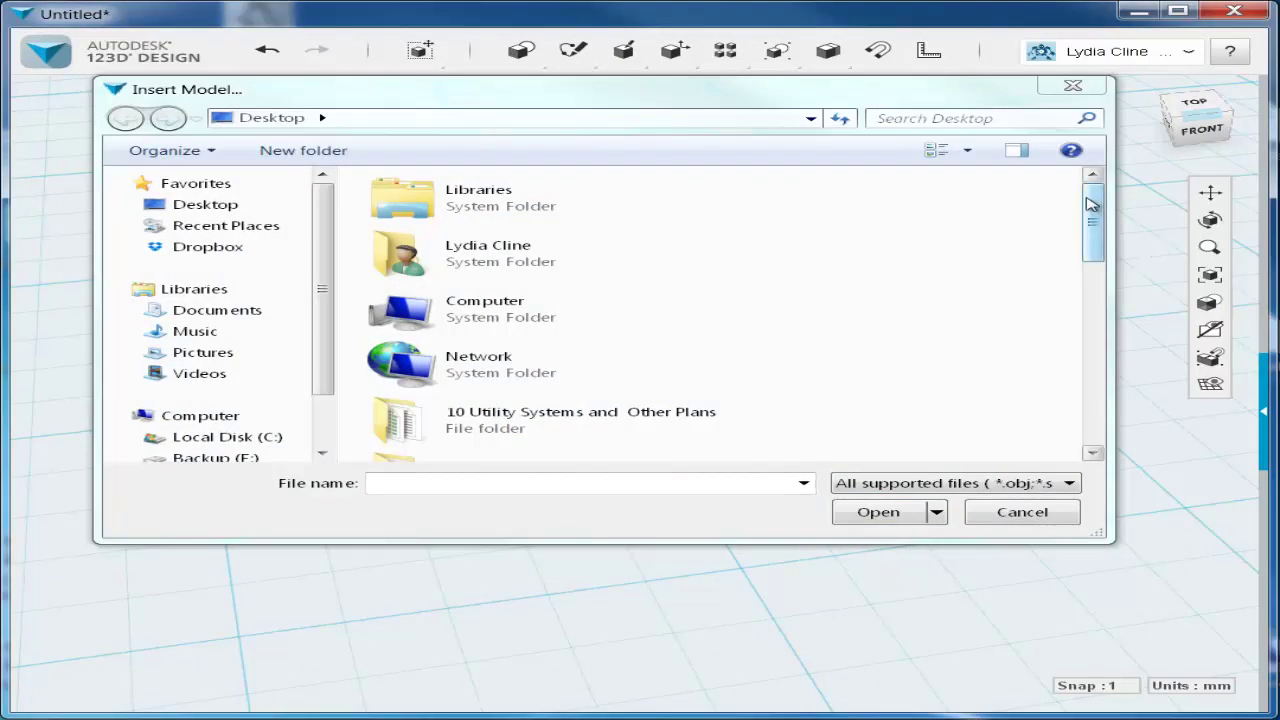
{"action": "left_click_drag", "start_coordinate": [1090, 204], "coordinate": [1145, 418]}
{"action": "double_click", "coordinate": [428, 442]}
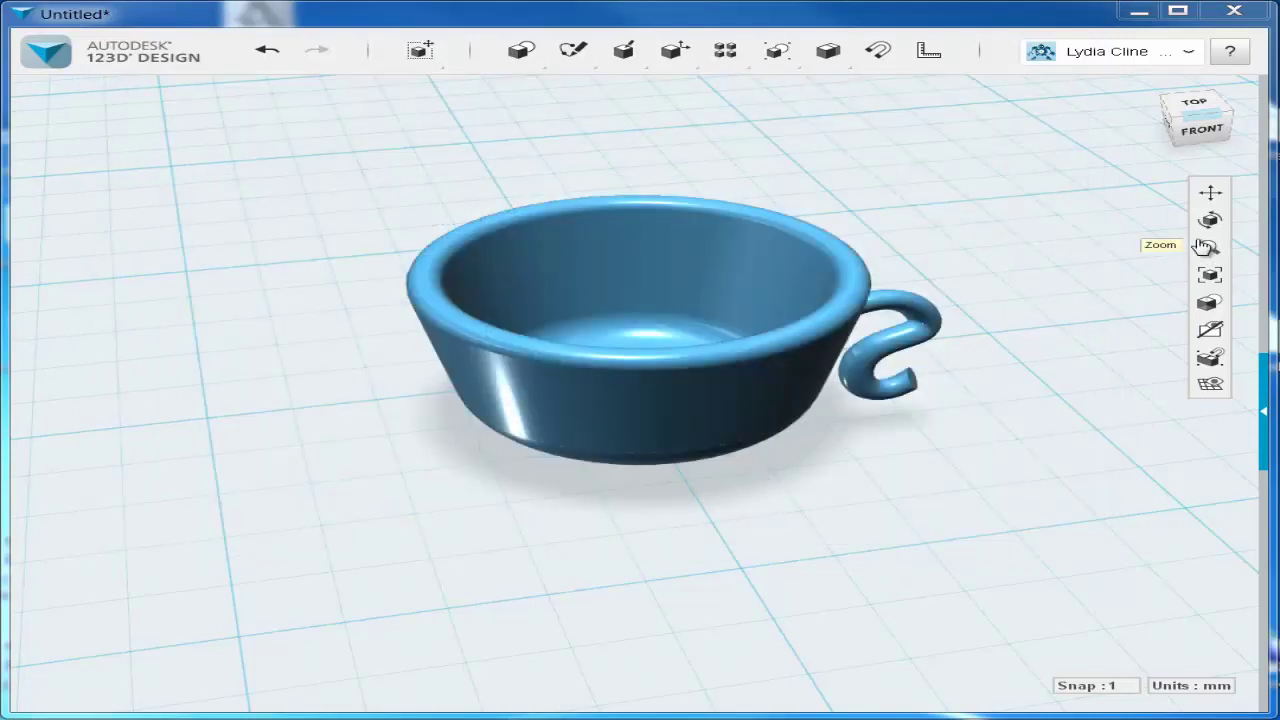
{"action": "mouse_move", "coordinate": [1208, 302]}
{"action": "left_click", "coordinate": [1208, 276]}
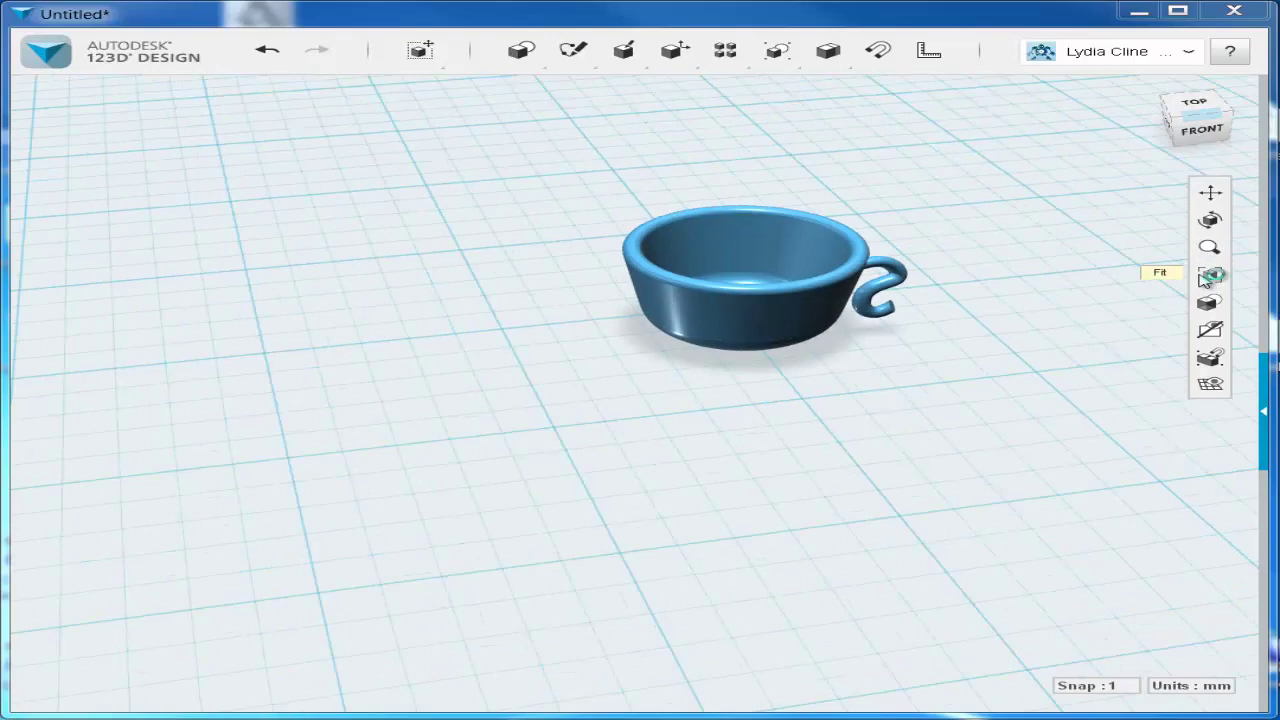
Step: Rotate the inserted frog by 90 degrees
{"action": "left_click", "coordinate": [336, 604]}
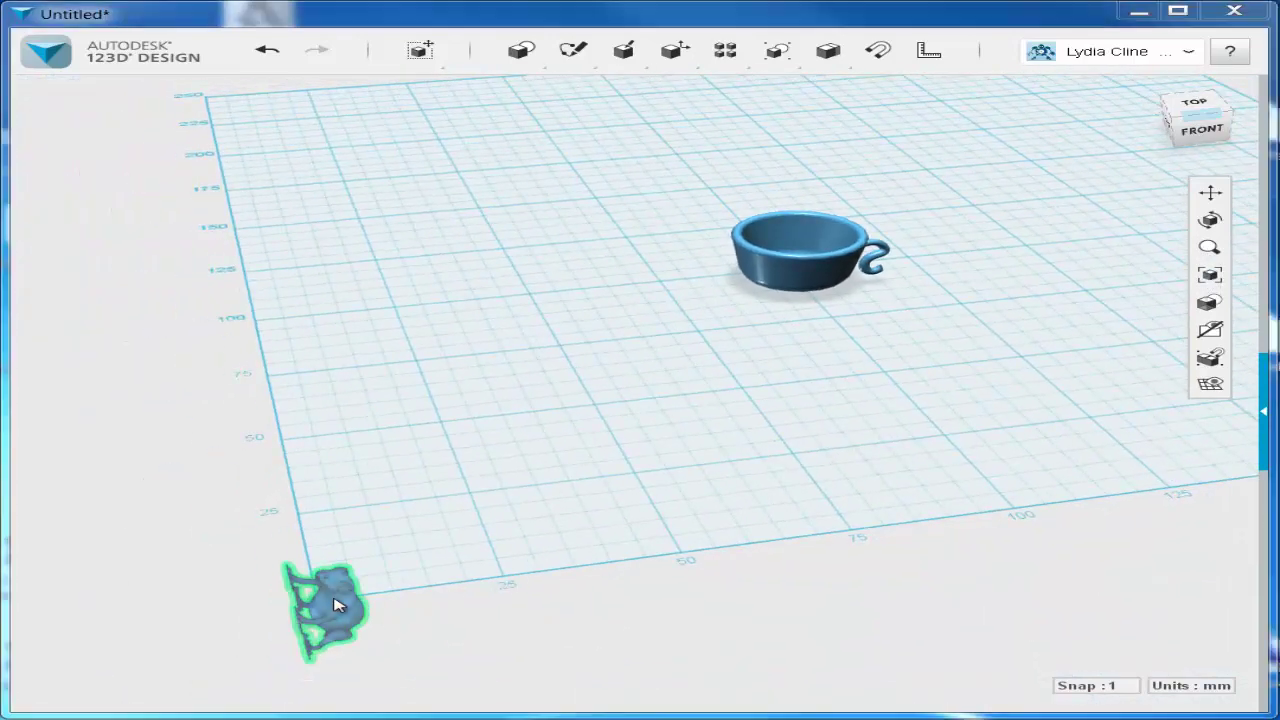
{"action": "left_click", "coordinate": [645, 677]}
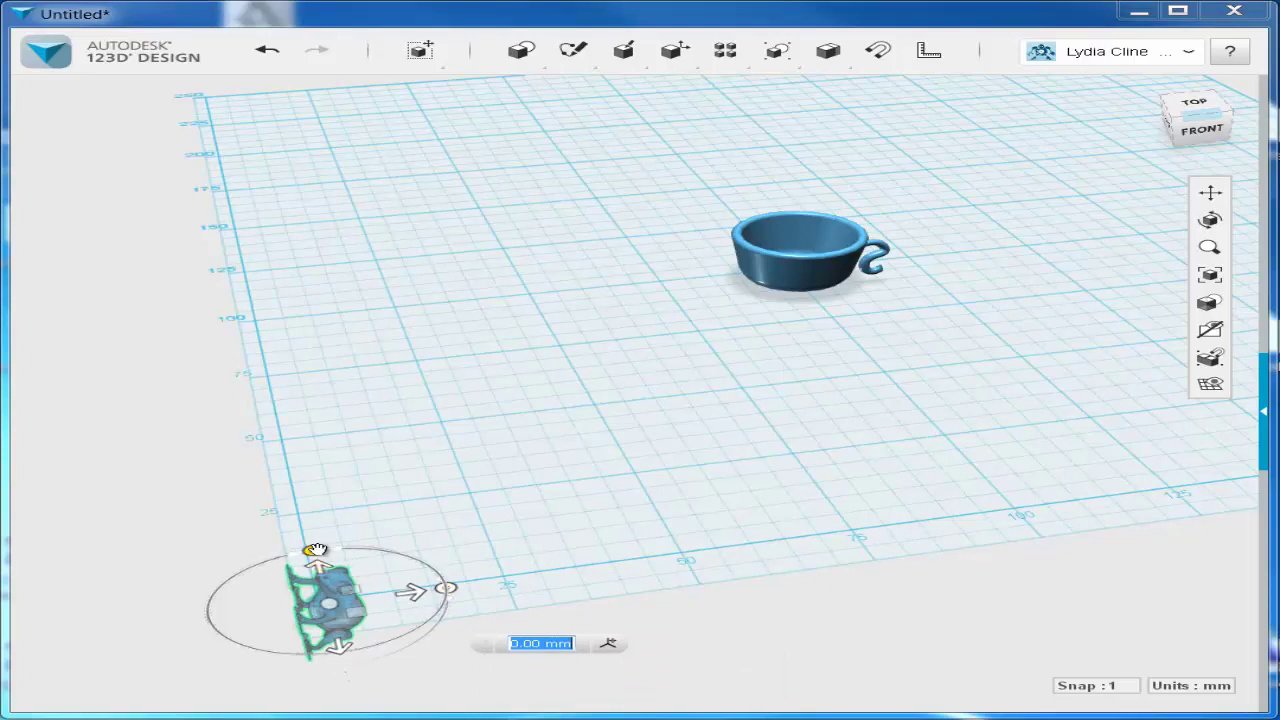
{"action": "left_click_drag", "start_coordinate": [315, 550], "coordinate": [259, 611]}
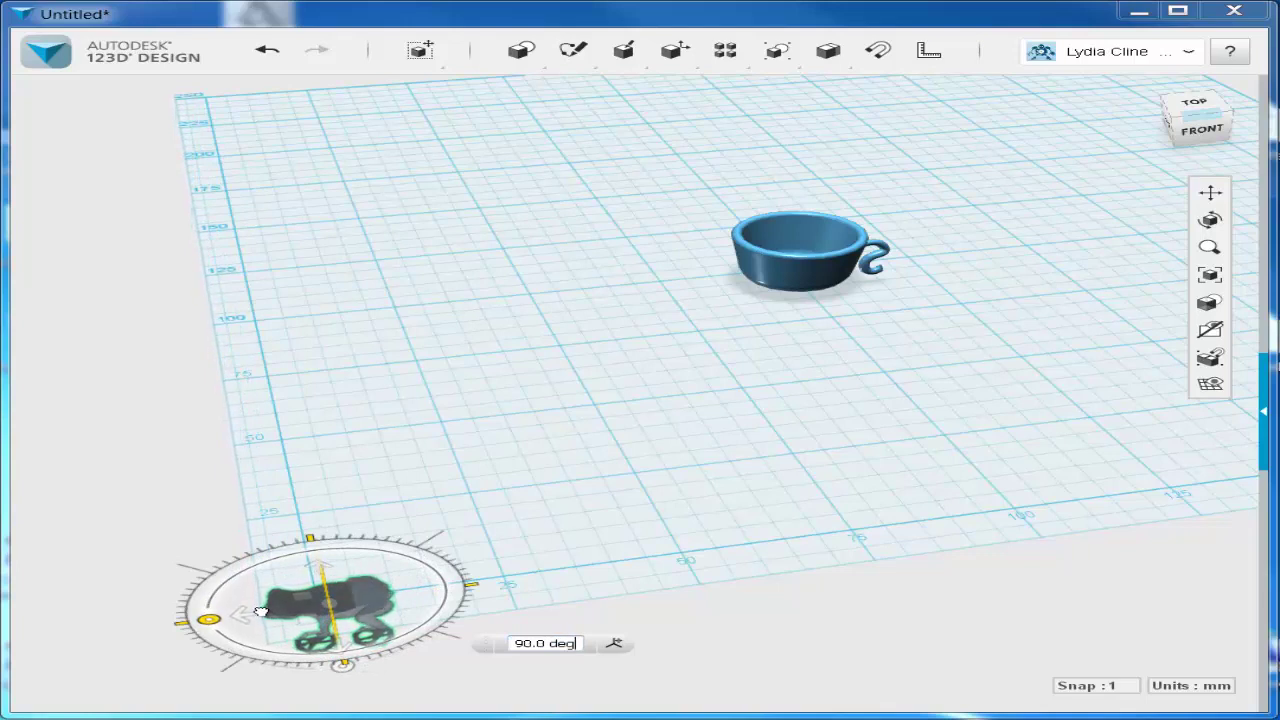
{"action": "left_click", "coordinate": [605, 498]}
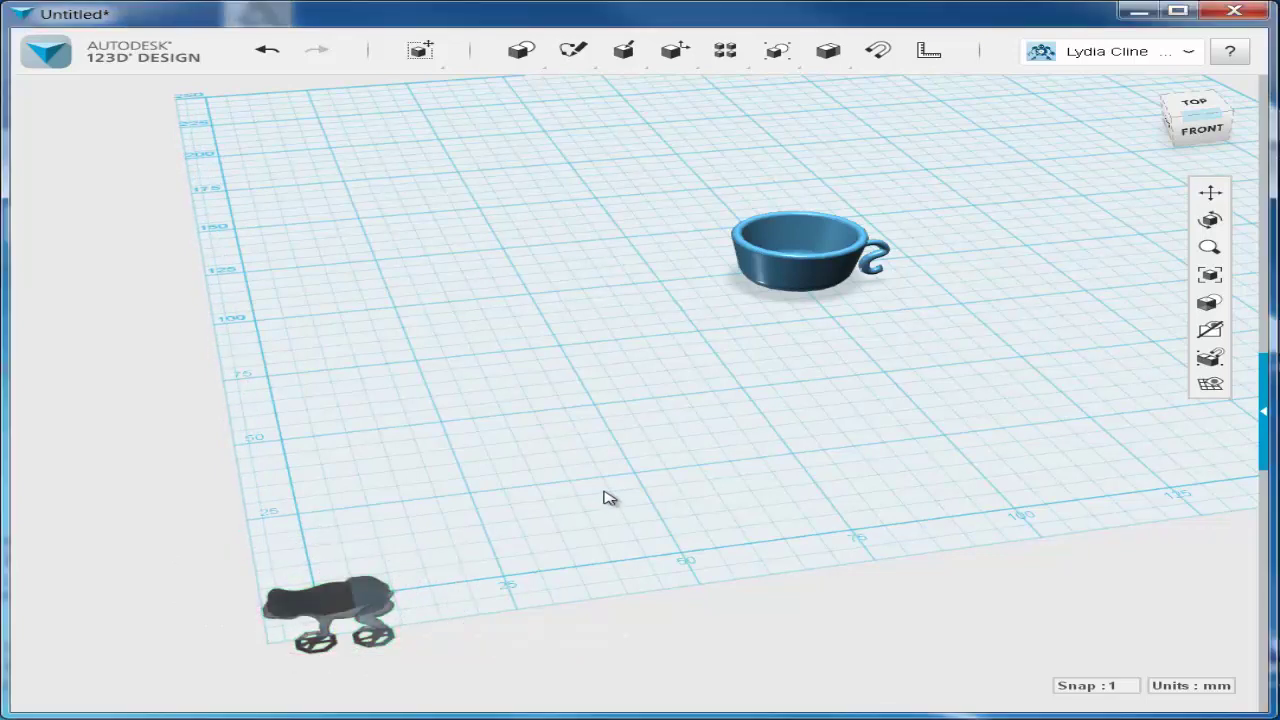
Step: Raise the frog well above the grid and shift it horizontally by -35 mm
{"action": "left_click", "coordinate": [349, 611]}
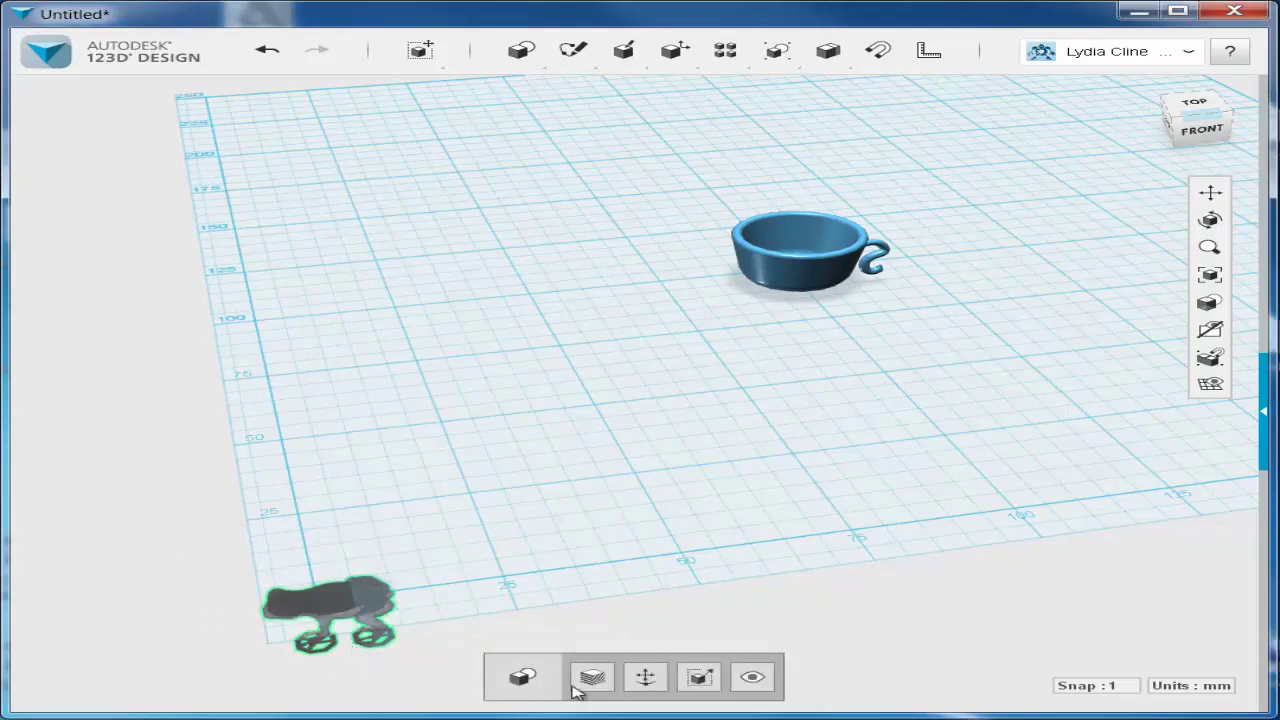
{"action": "left_click", "coordinate": [646, 677]}
{"action": "left_click_drag", "start_coordinate": [318, 573], "coordinate": [228, 250]}
{"action": "left_click_drag", "start_coordinate": [145, 299], "coordinate": [487, 268]}
Step: From the top view, move the frog over the cup by -90 mm along the grid's depth and -55 mm along its width
{"action": "left_click", "coordinate": [1205, 100]}
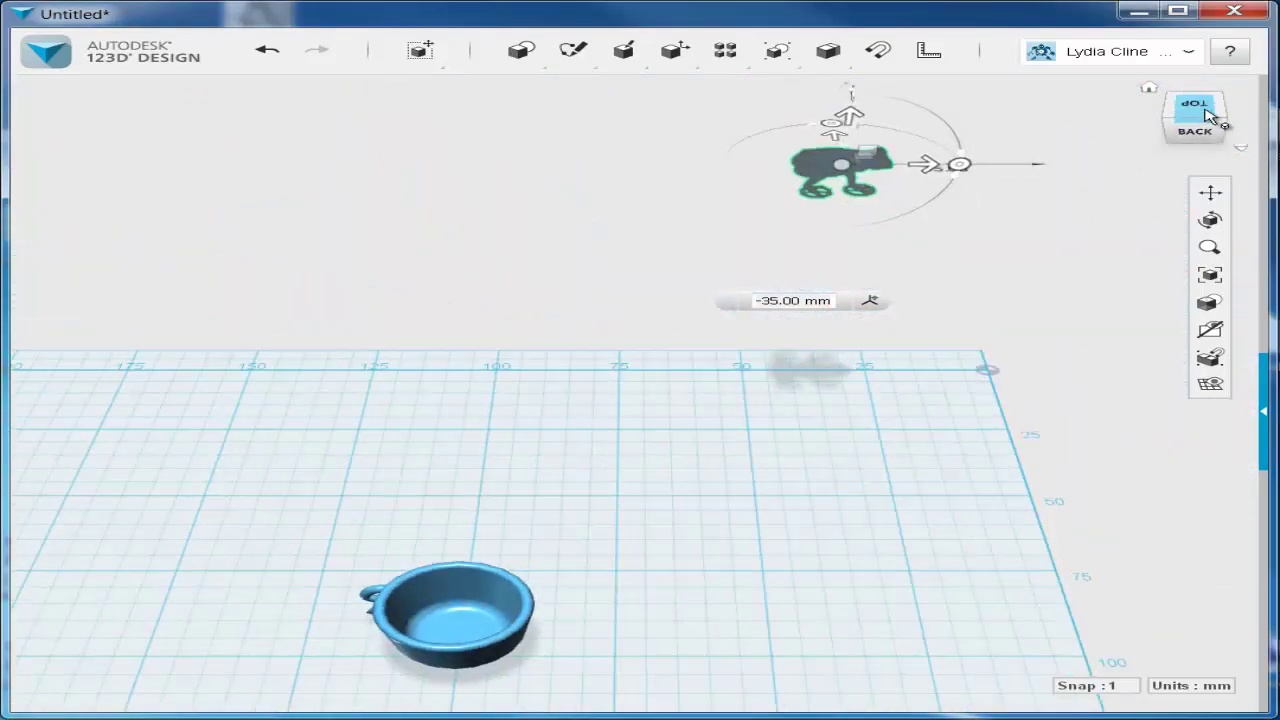
{"action": "left_click", "coordinate": [1200, 112]}
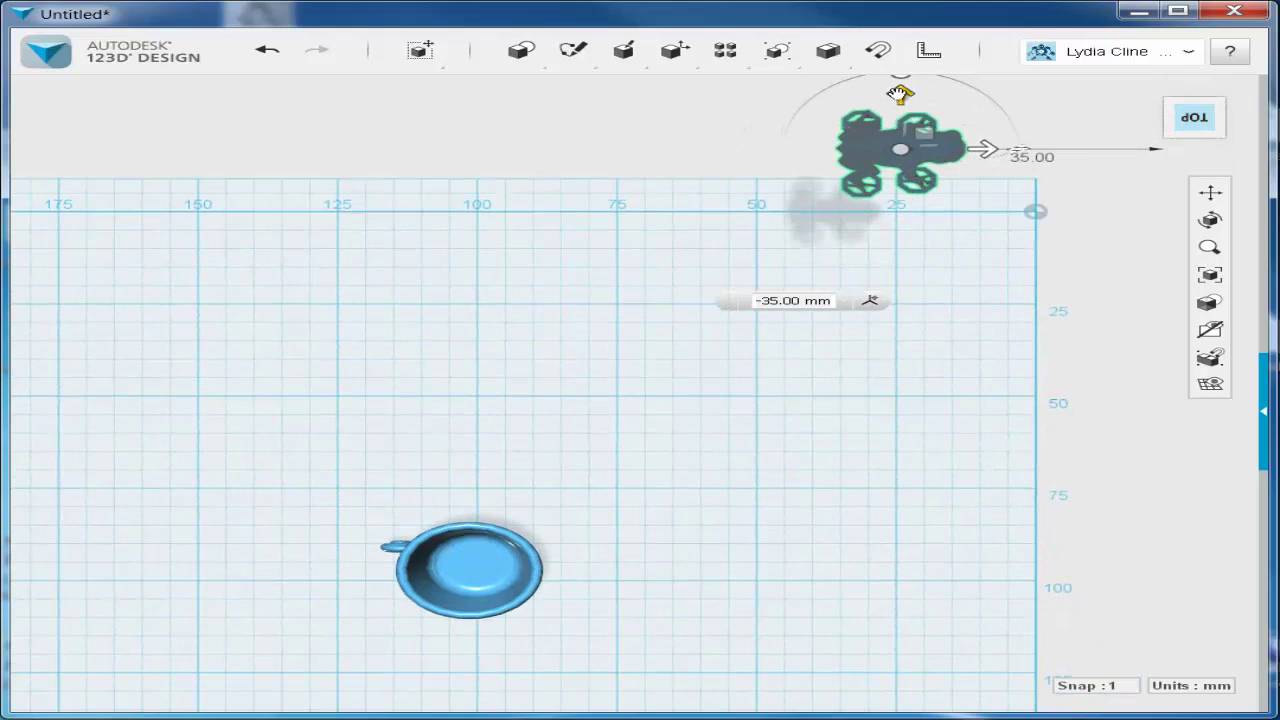
{"action": "left_click_drag", "start_coordinate": [899, 93], "coordinate": [900, 540]}
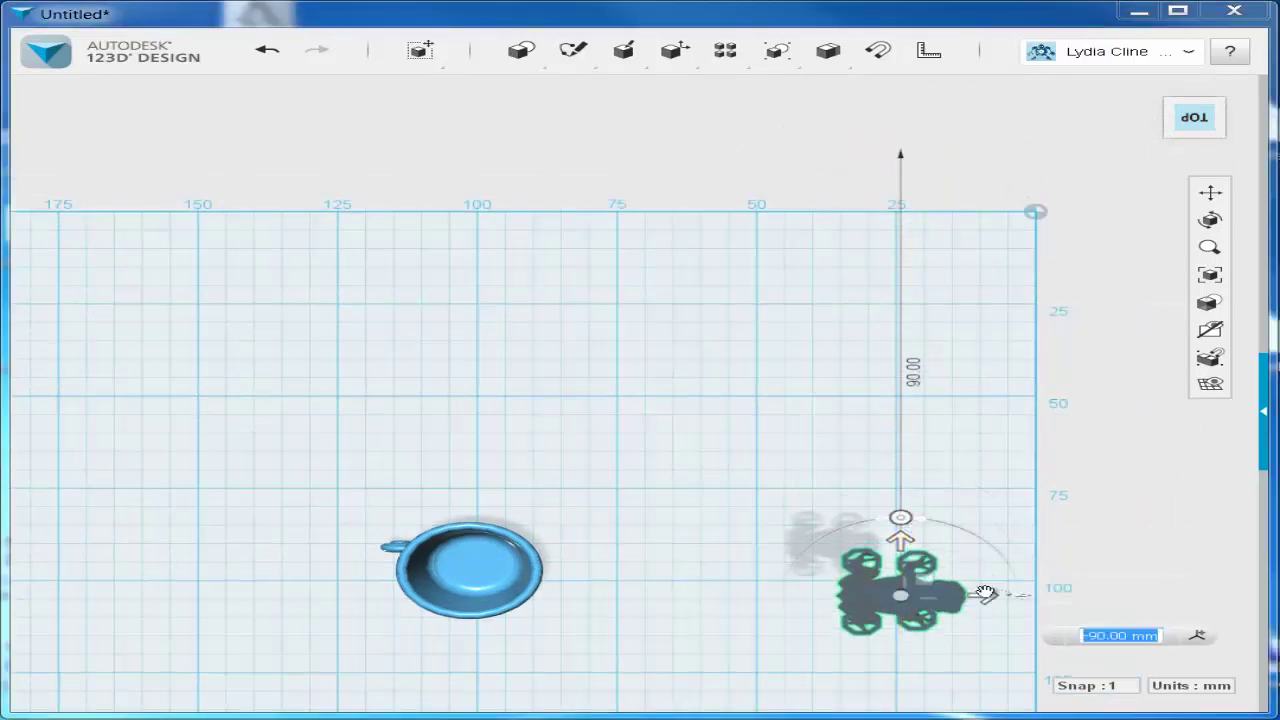
{"action": "left_click_drag", "start_coordinate": [988, 597], "coordinate": [570, 597]}
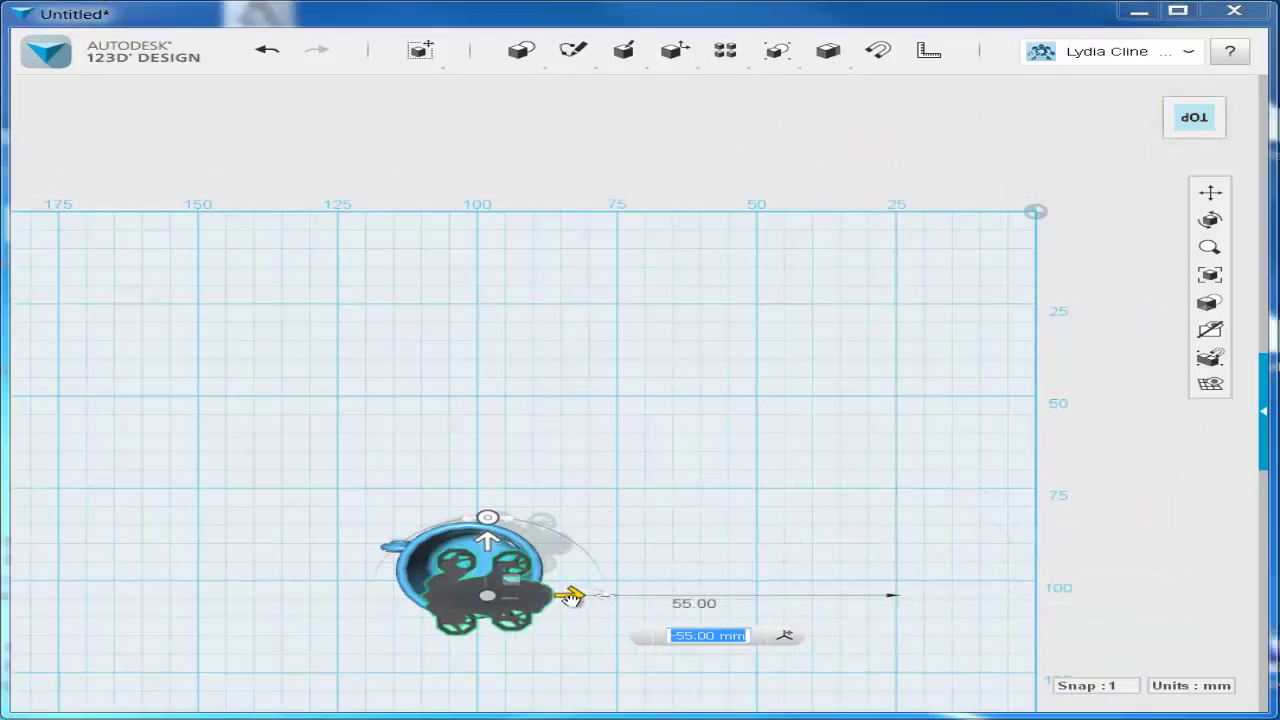
{"action": "left_click", "coordinate": [456, 603]}
Step: Scale the frog down uniformly by a factor of about 0.37 so that it fits within the cup
{"action": "left_click", "coordinate": [471, 606]}
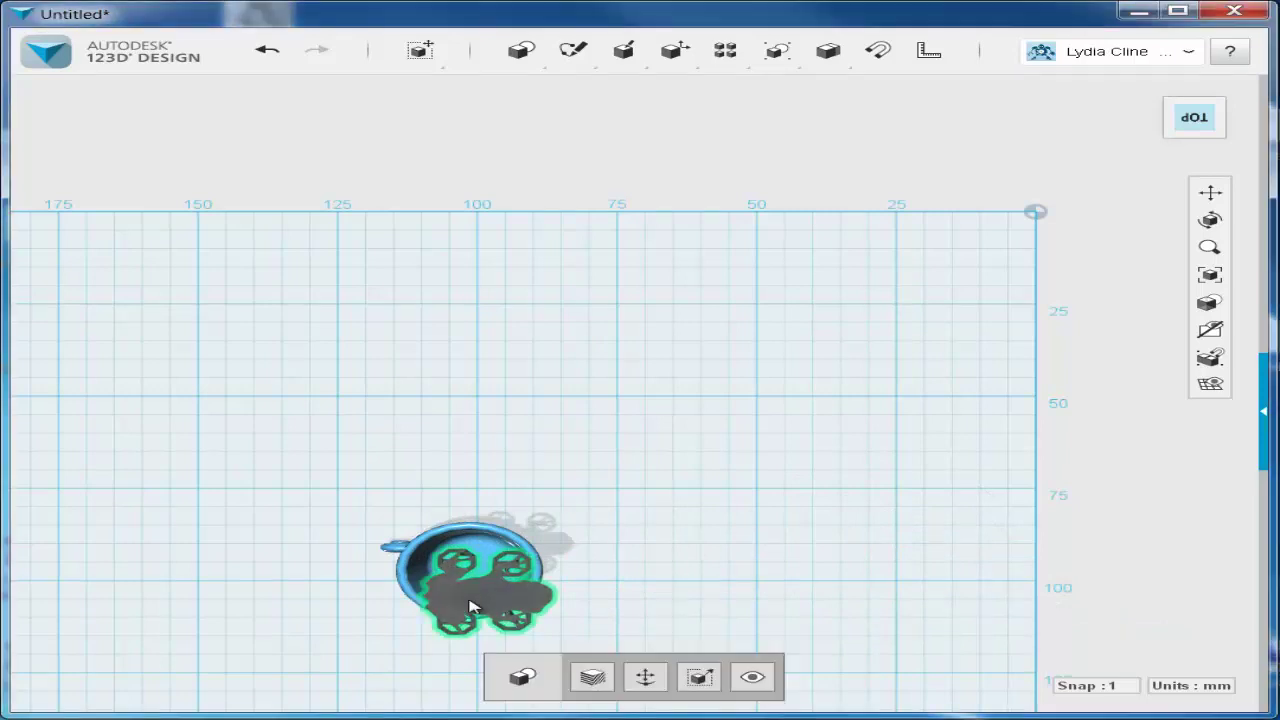
{"action": "left_click", "coordinate": [699, 678]}
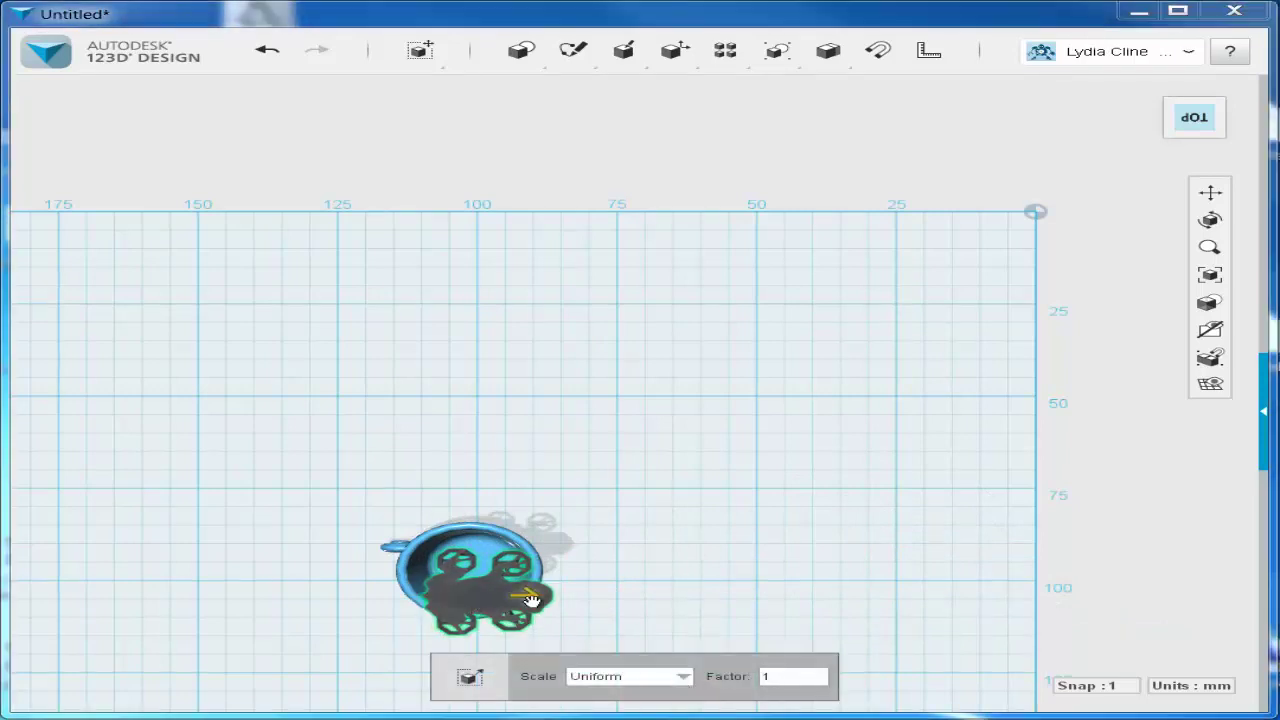
{"action": "left_click_drag", "start_coordinate": [531, 598], "coordinate": [484, 600]}
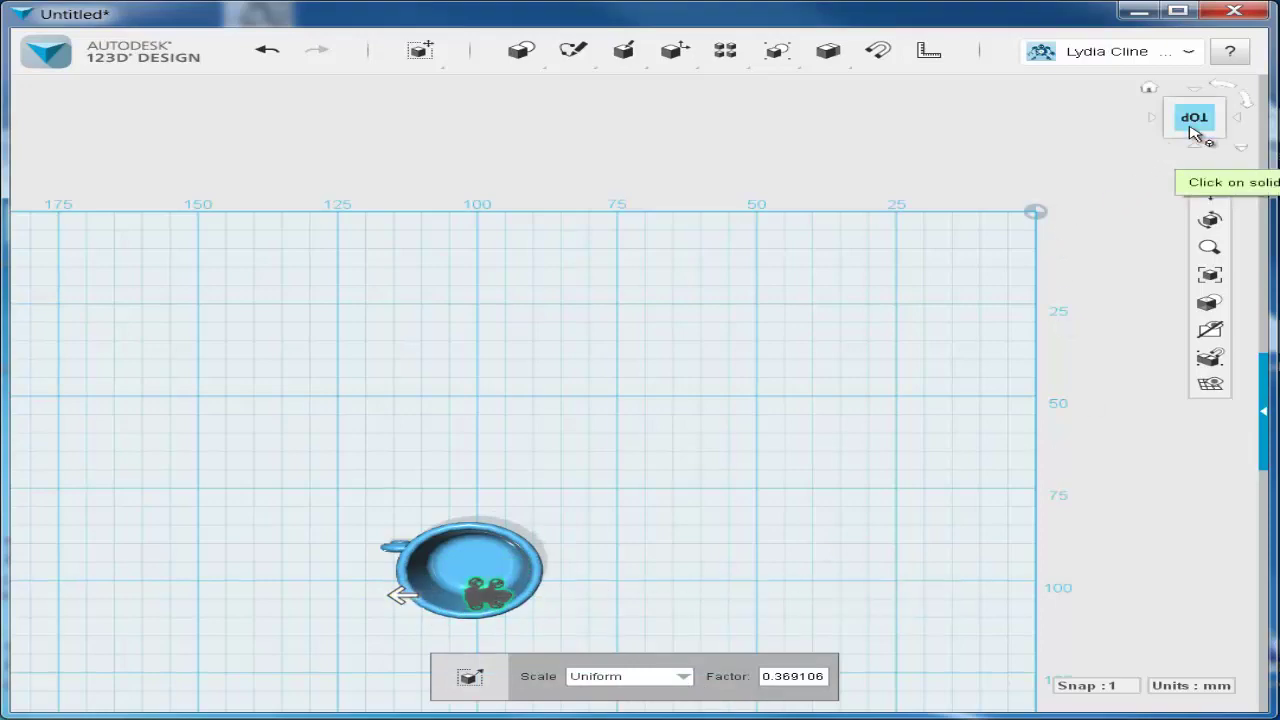
{"action": "left_click", "coordinate": [1140, 92]}
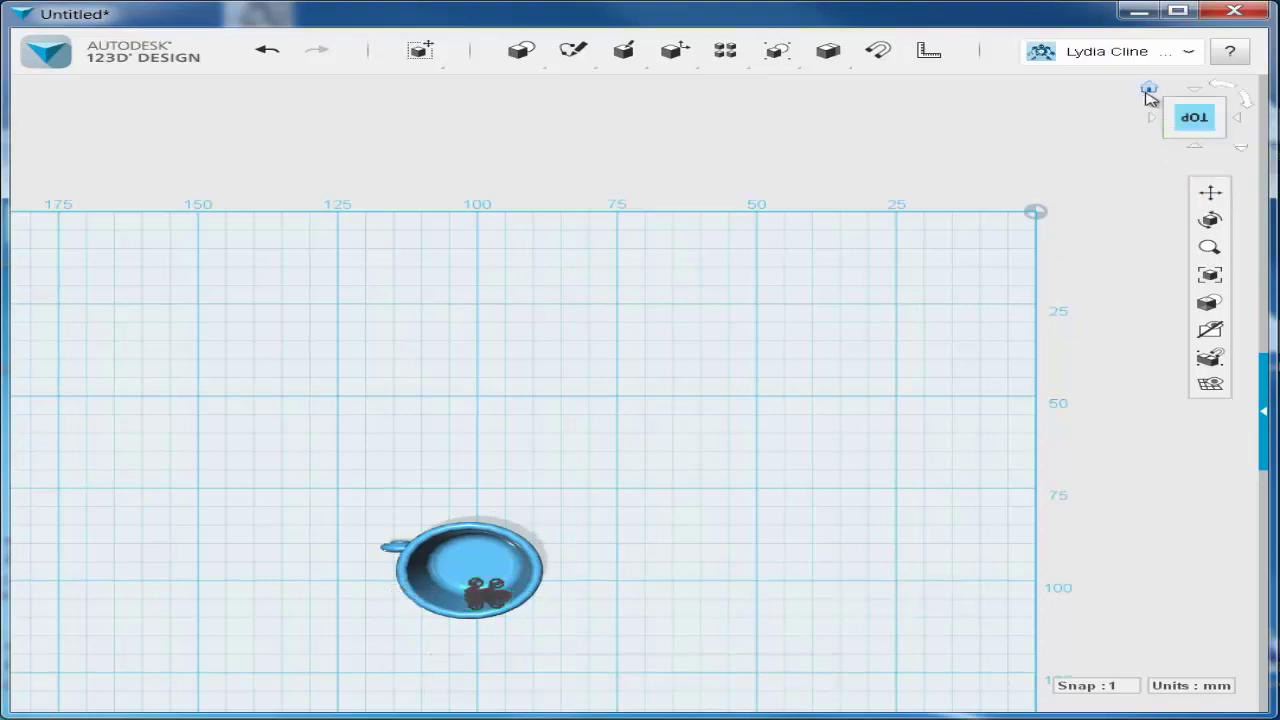
Step: Lower the frog 65 mm into the cup and shift it horizontally by -1 mm and -4 mm
{"action": "left_click", "coordinate": [1148, 91]}
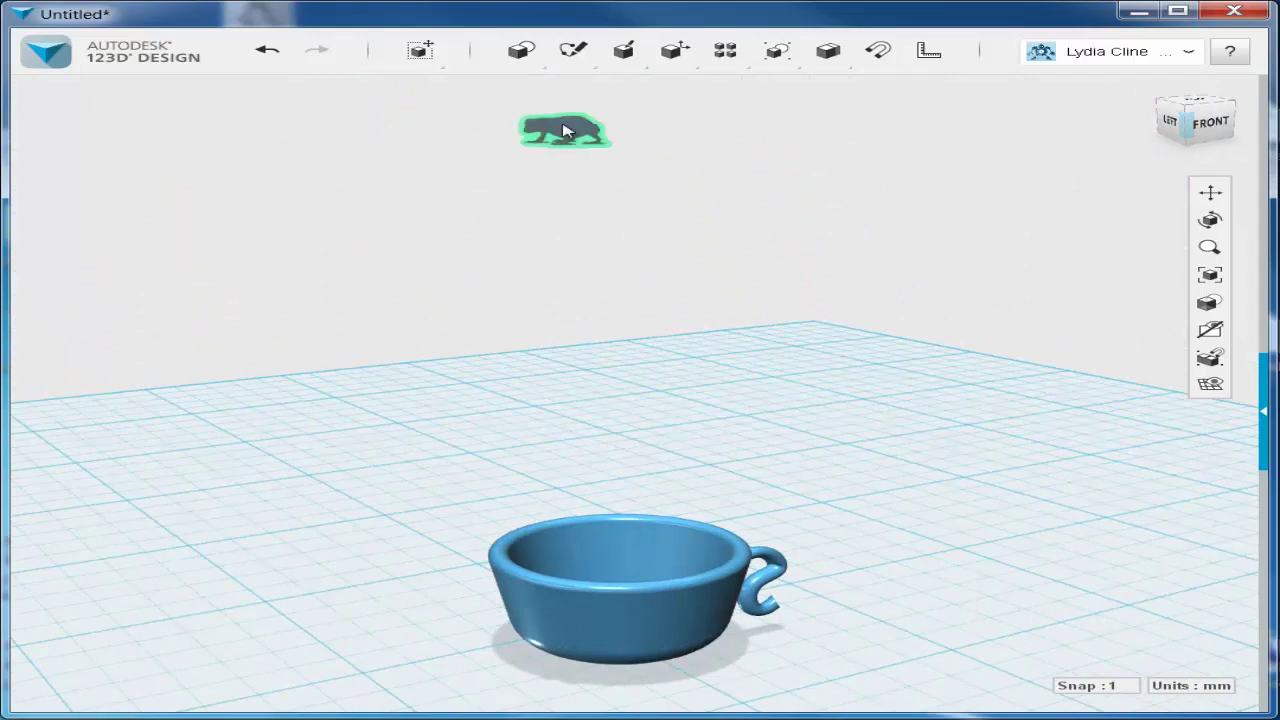
{"action": "left_click", "coordinate": [565, 131]}
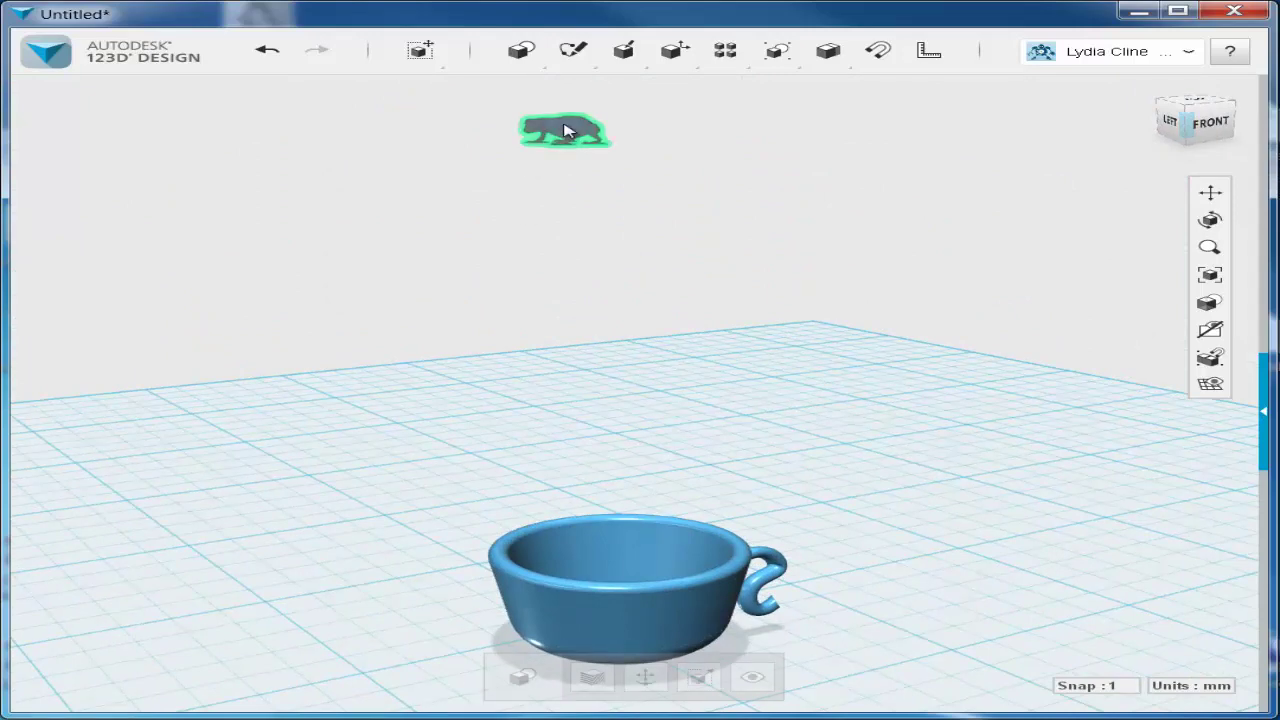
{"action": "left_click", "coordinate": [658, 668]}
{"action": "left_click_drag", "start_coordinate": [490, 131], "coordinate": [502, 131]}
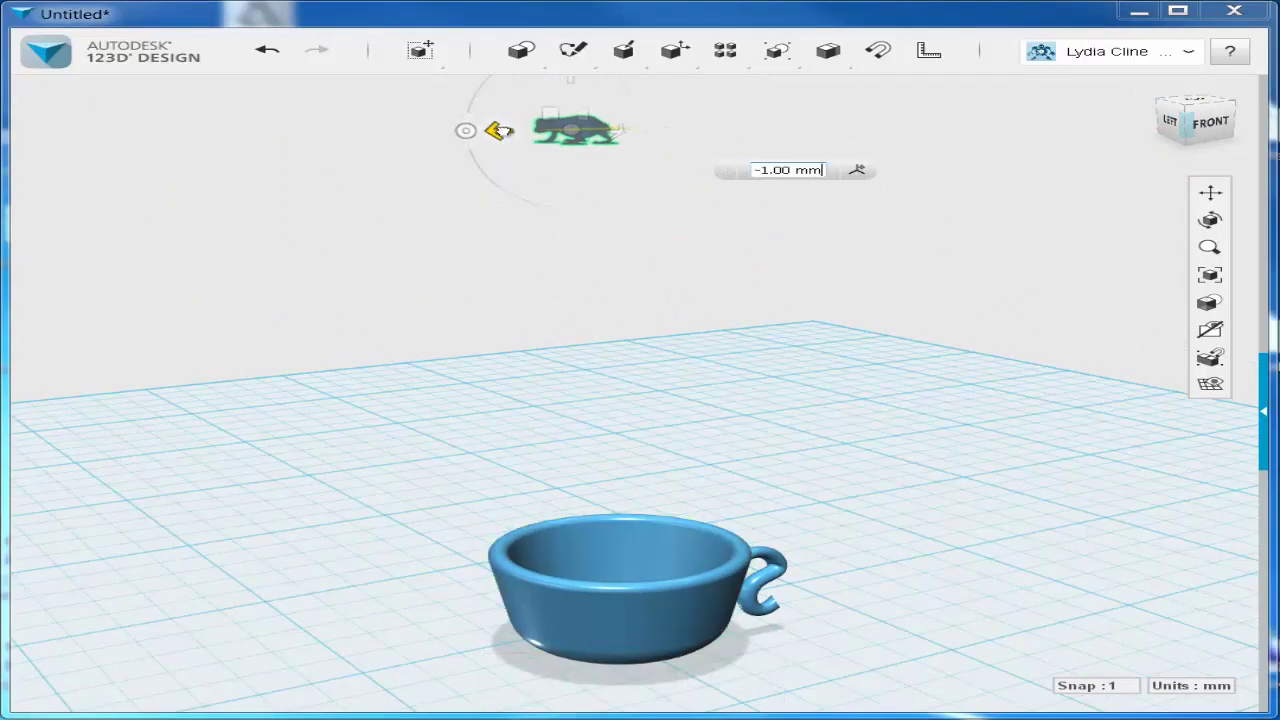
{"action": "left_click_drag", "start_coordinate": [575, 84], "coordinate": [606, 571]}
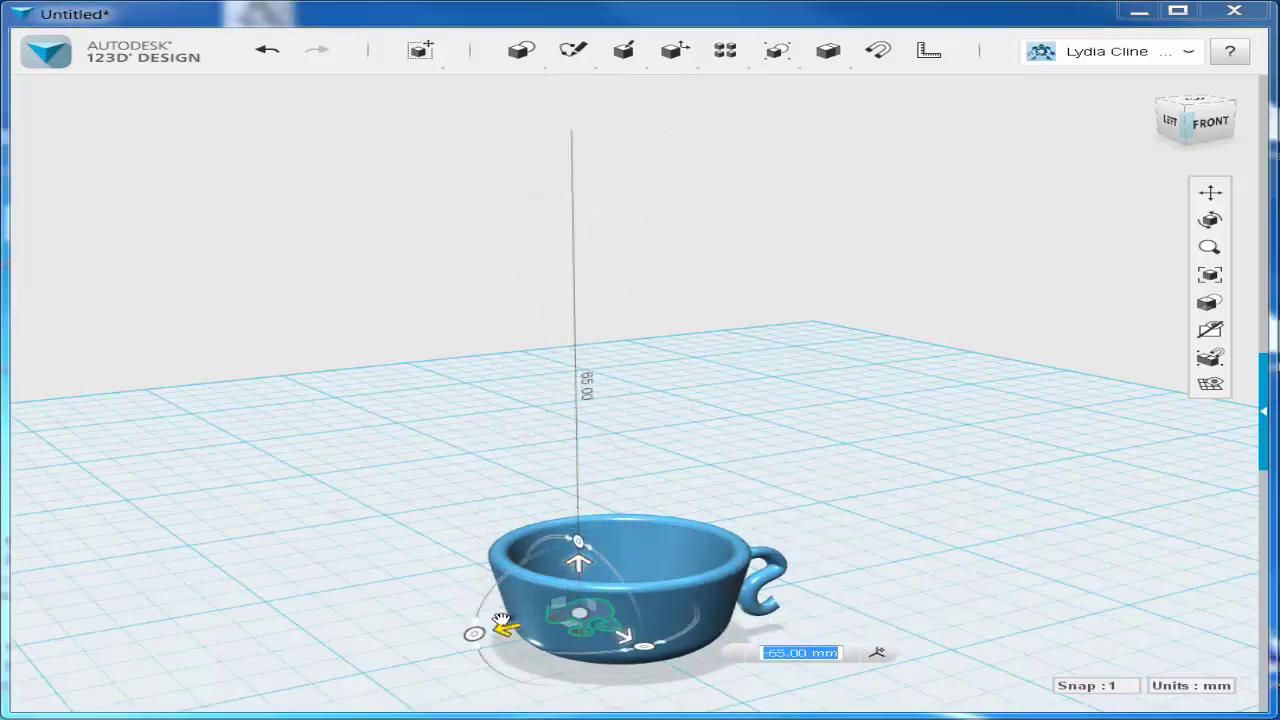
{"action": "left_click_drag", "start_coordinate": [530, 628], "coordinate": [538, 626]}
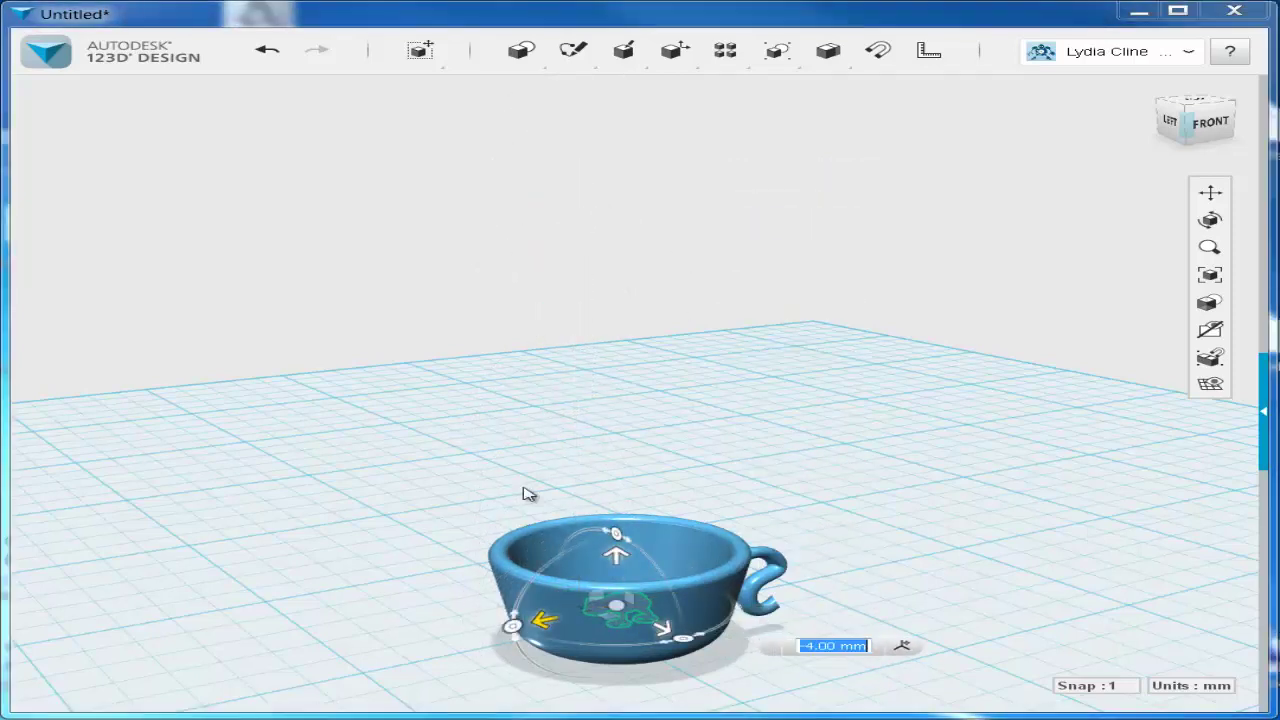
{"action": "middle_click_drag", "start_coordinate": [549, 510], "coordinate": [503, 317]}
{"action": "left_click", "coordinate": [749, 497]}
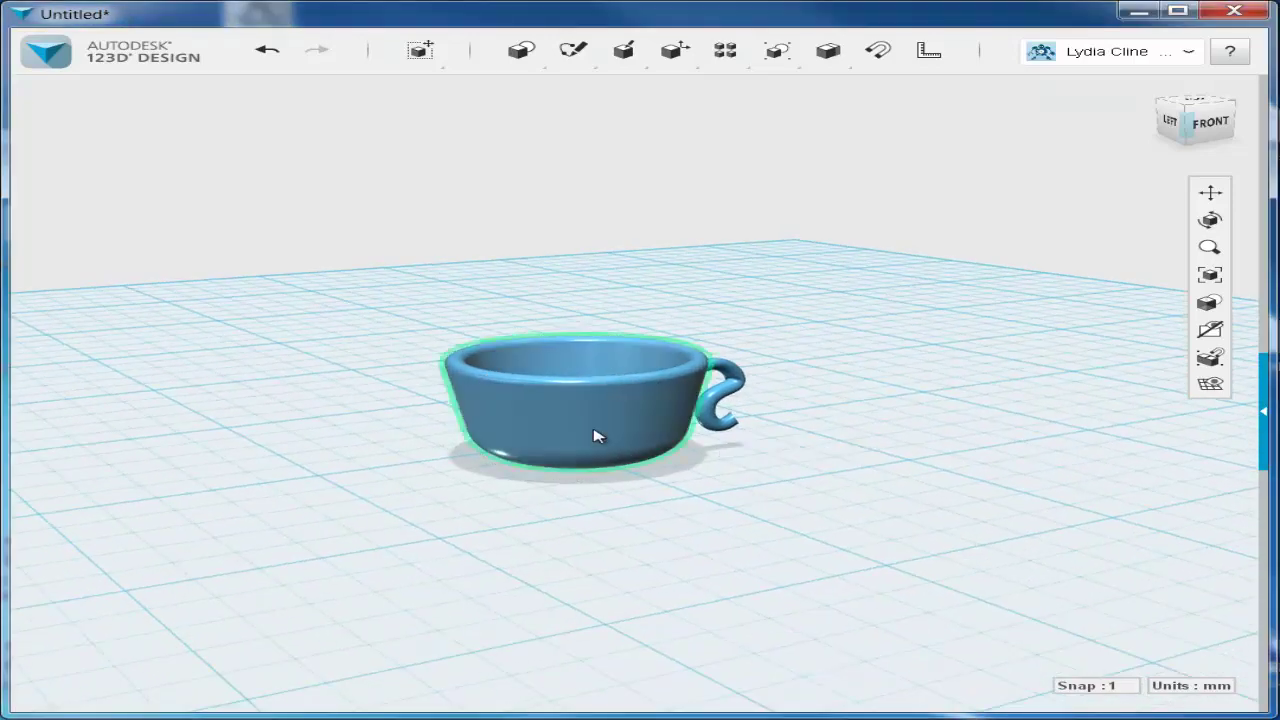
Step: Looking down into the cup, move the frog in both horizontal directions, the second by -3 mm, to center it on the cup's floor
{"action": "scroll", "coordinate": [597, 434], "scroll_direction": "down", "scroll_amount": 2}
{"action": "right_click_drag", "start_coordinate": [557, 446], "coordinate": [557, 526]}
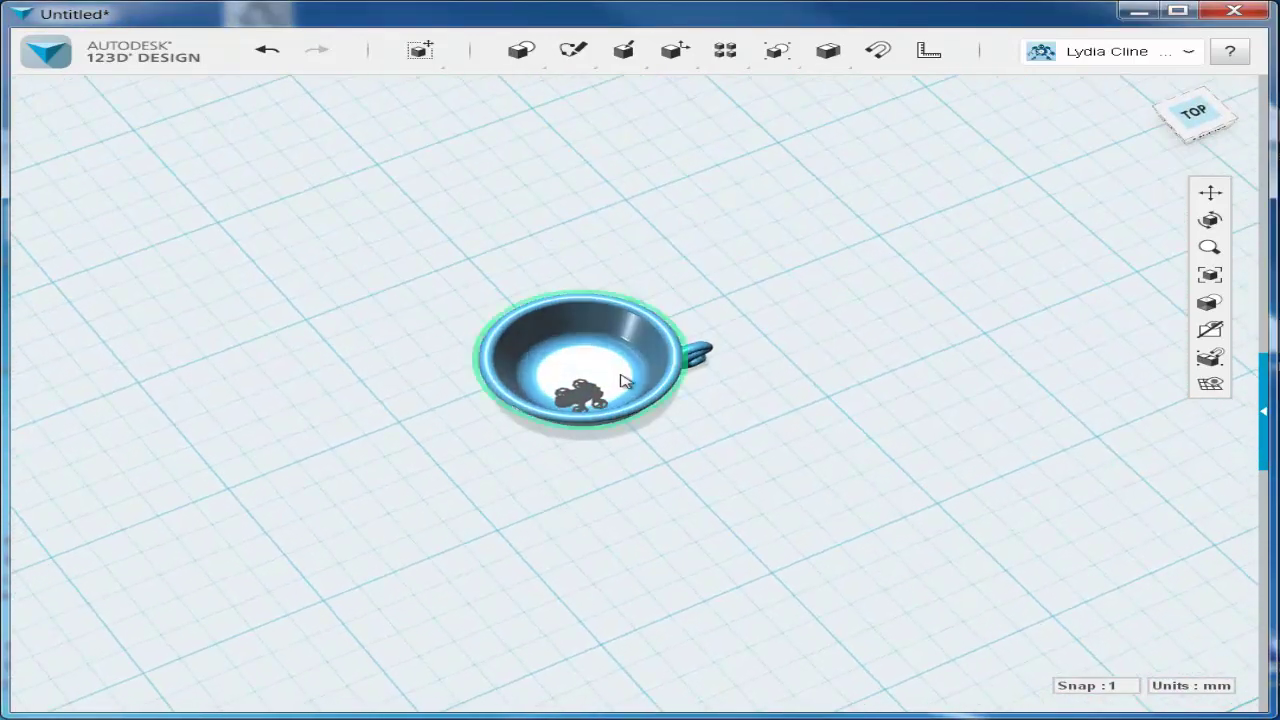
{"action": "scroll", "coordinate": [553, 412], "scroll_direction": "up", "scroll_amount": 3}
{"action": "left_click", "coordinate": [553, 412]}
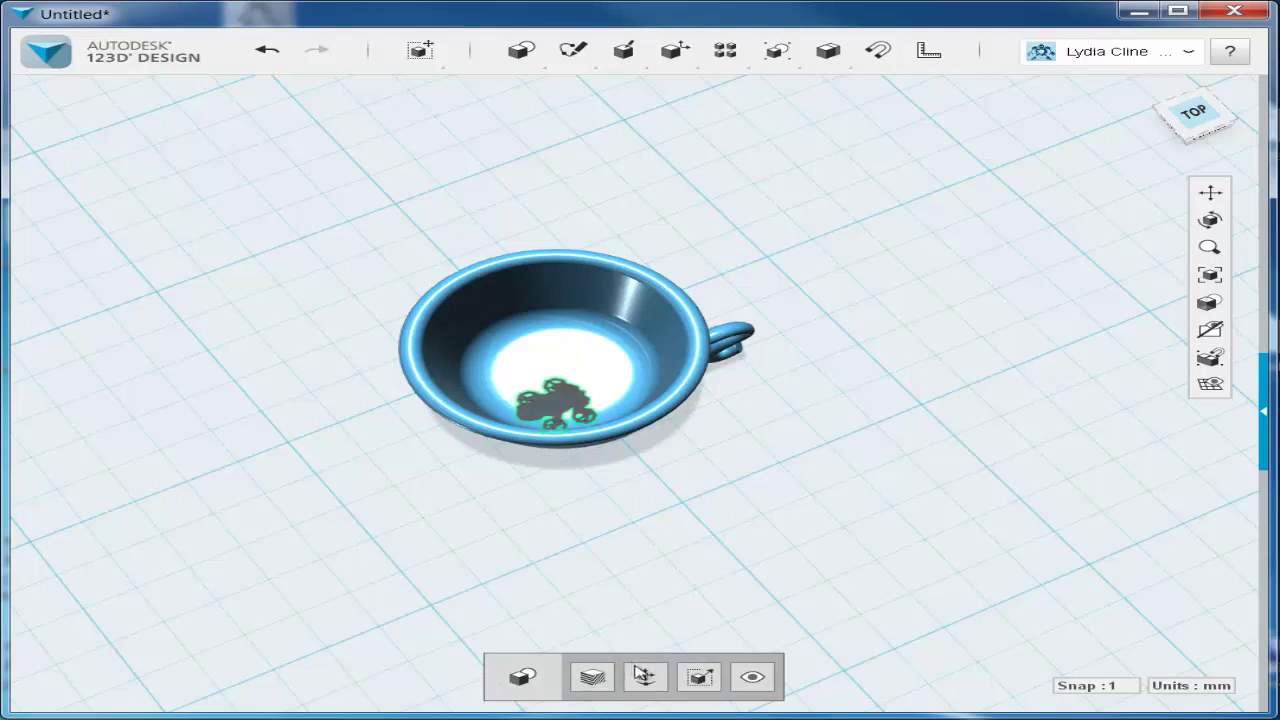
{"action": "left_click", "coordinate": [649, 677]}
{"action": "left_click_drag", "start_coordinate": [482, 438], "coordinate": [513, 424]}
{"action": "left_click_drag", "start_coordinate": [626, 440], "coordinate": [605, 424]}
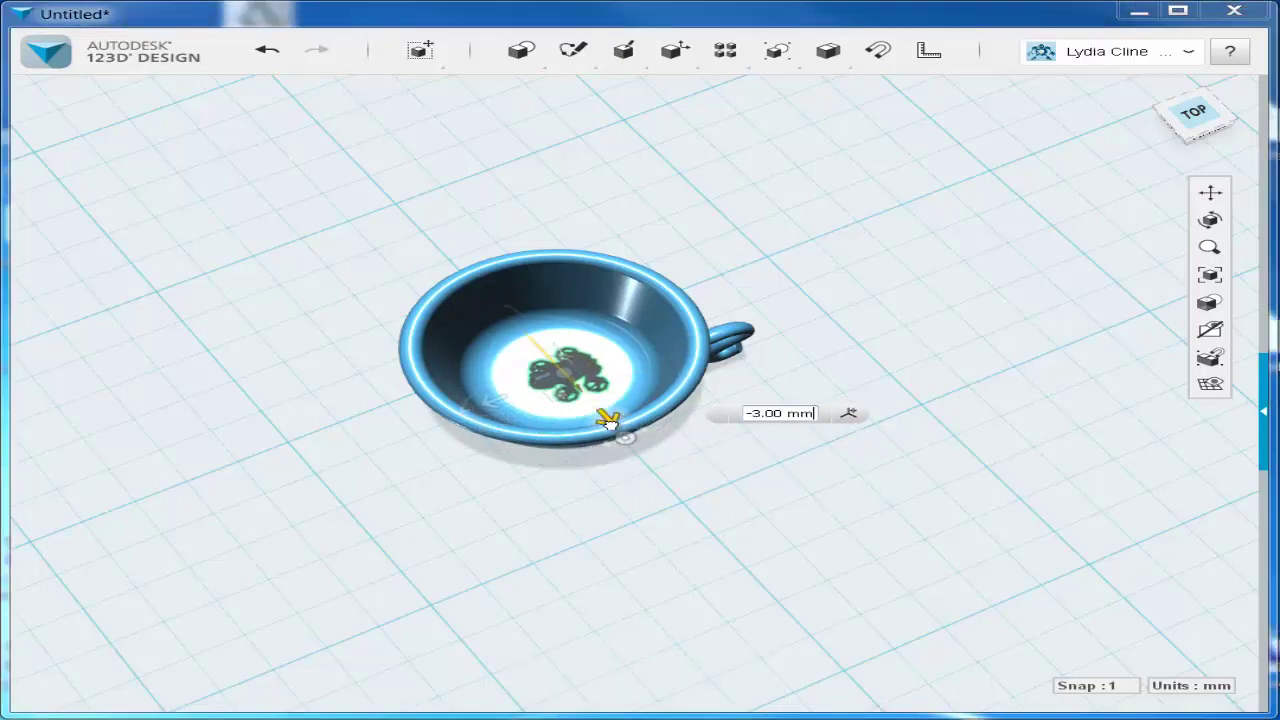
{"action": "left_click", "coordinate": [781, 472]}
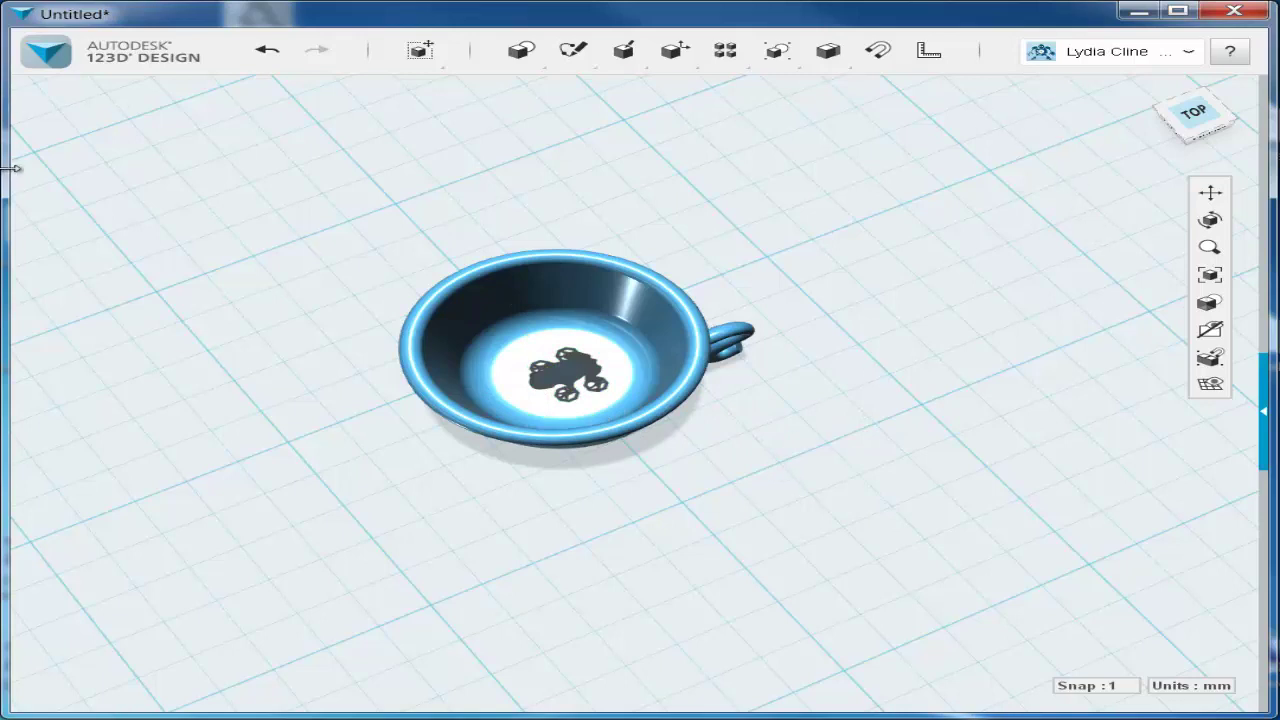
Step: Apply the Clear Glass material to the cup and its handle, and the Gold material to the frog
{"action": "left_click_drag", "start_coordinate": [10, 168], "coordinate": [0, 168]}
{"action": "left_click", "coordinate": [993, 55]}
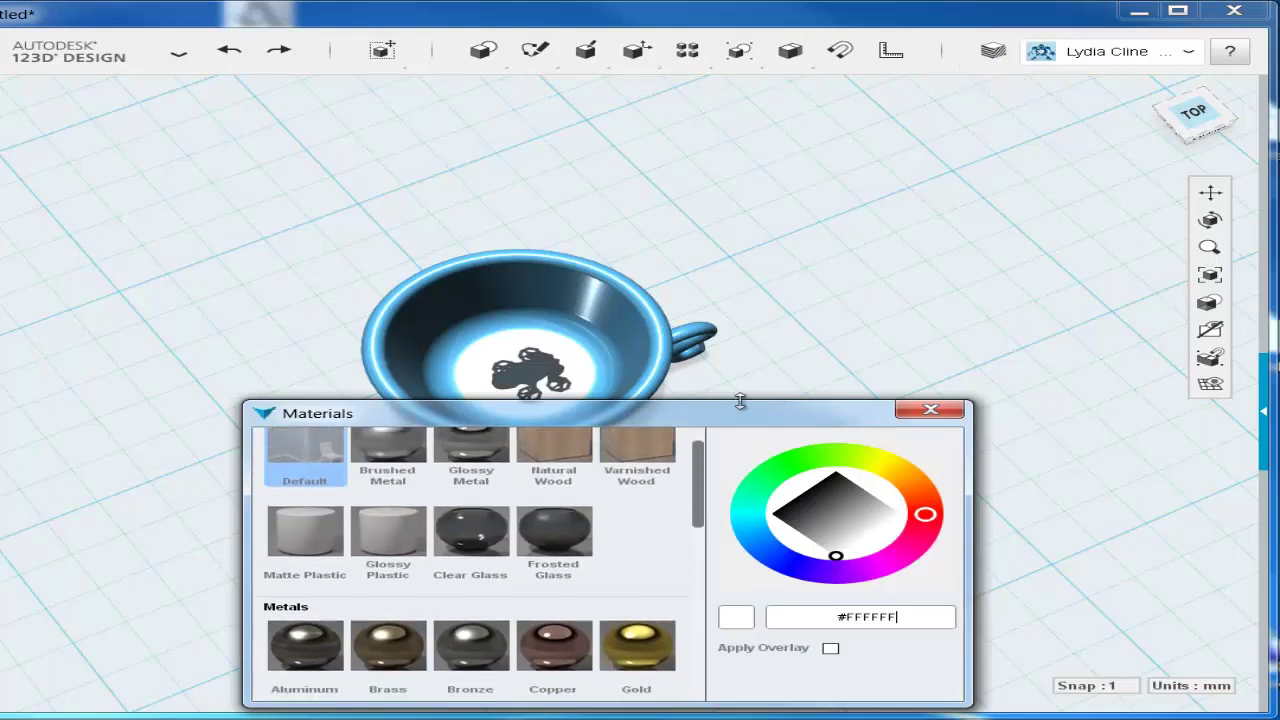
{"action": "left_click_drag", "start_coordinate": [740, 406], "coordinate": [1229, 233]}
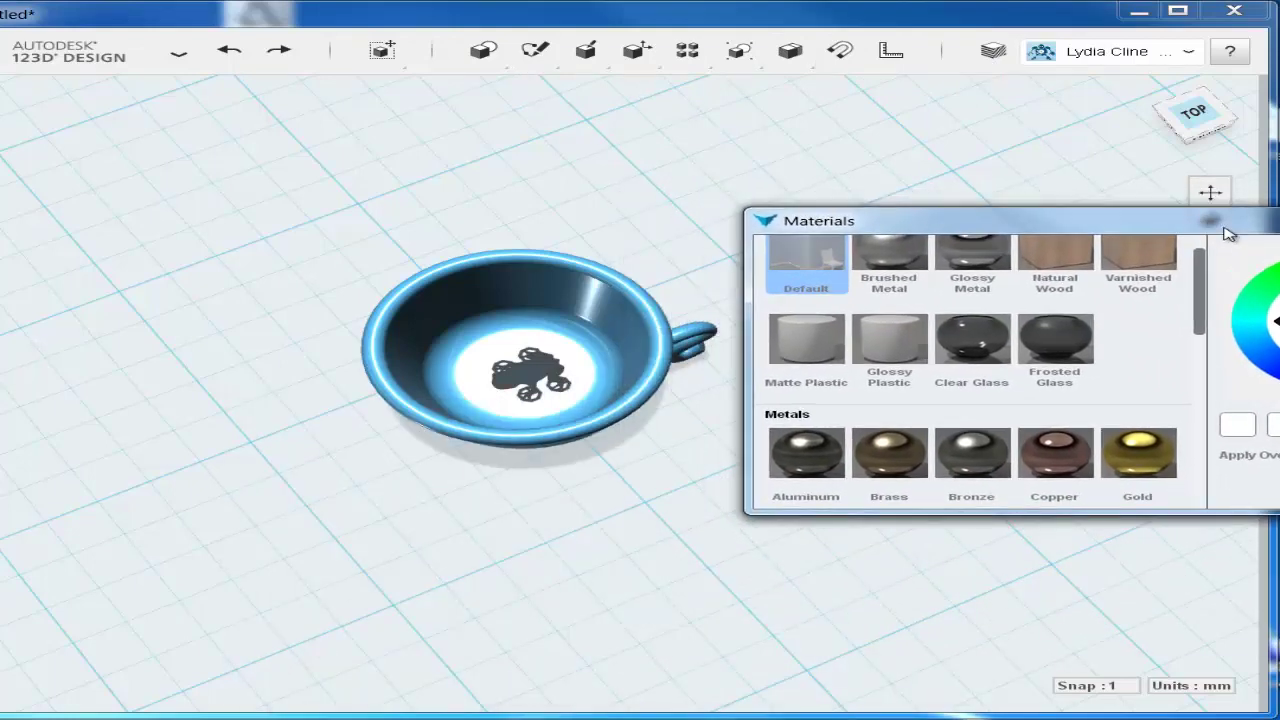
{"action": "left_click", "coordinate": [972, 345]}
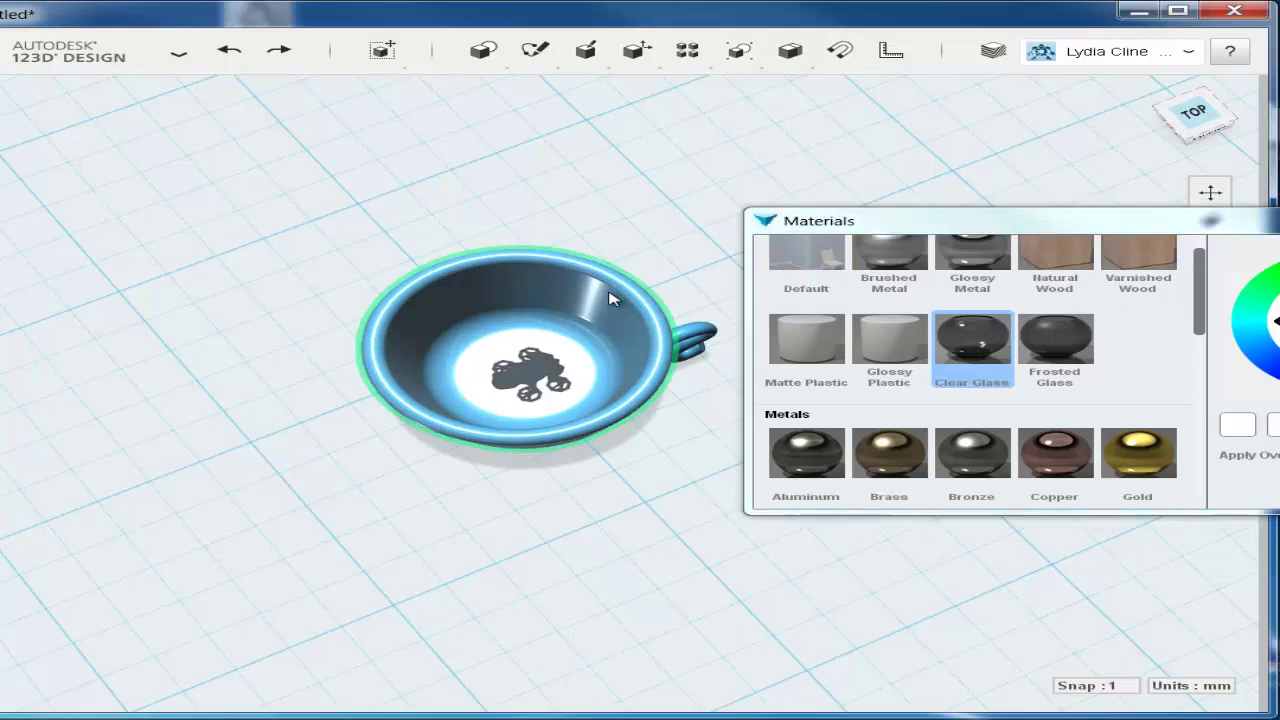
{"action": "left_click", "coordinate": [697, 338]}
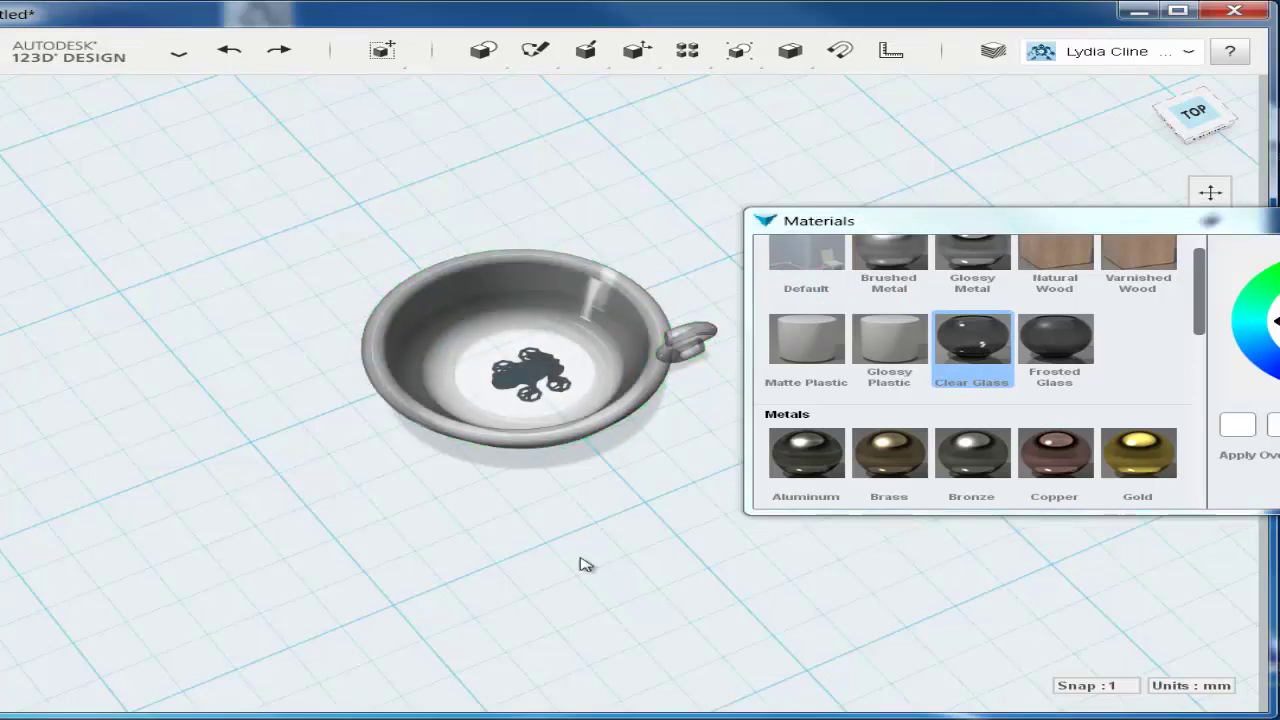
{"action": "left_click", "coordinate": [537, 374]}
{"action": "left_click", "coordinate": [1147, 458]}
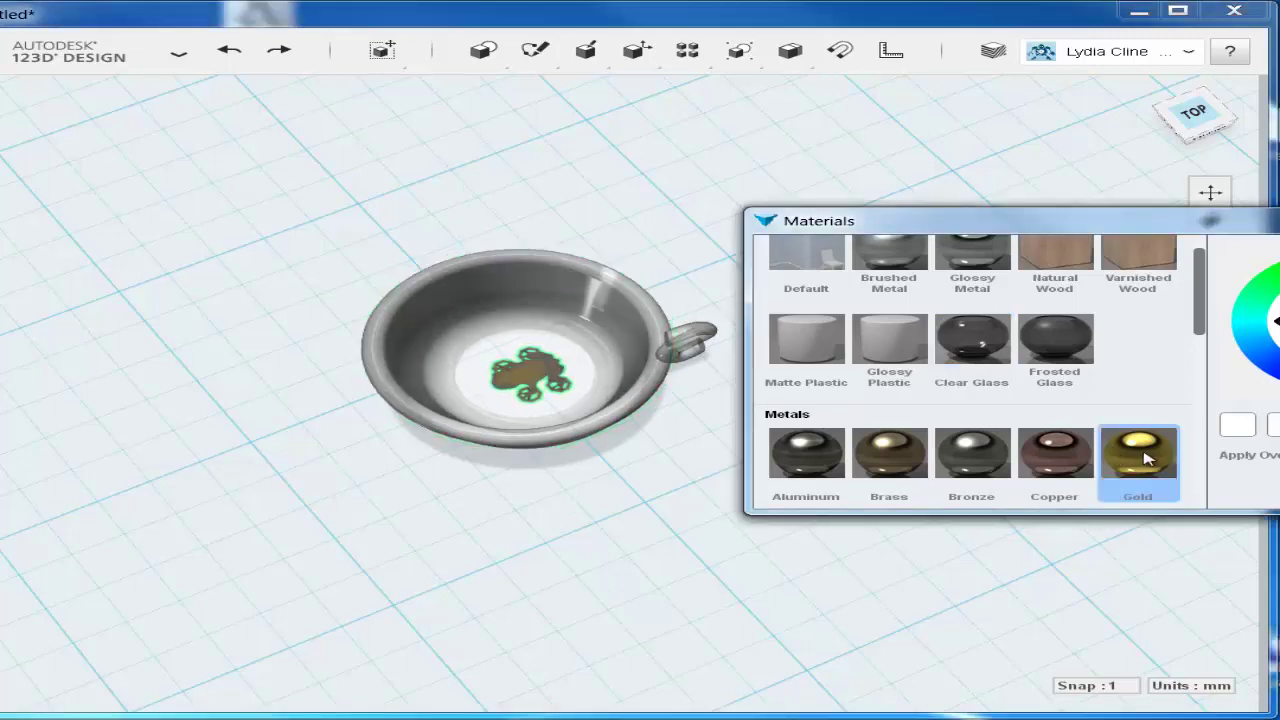